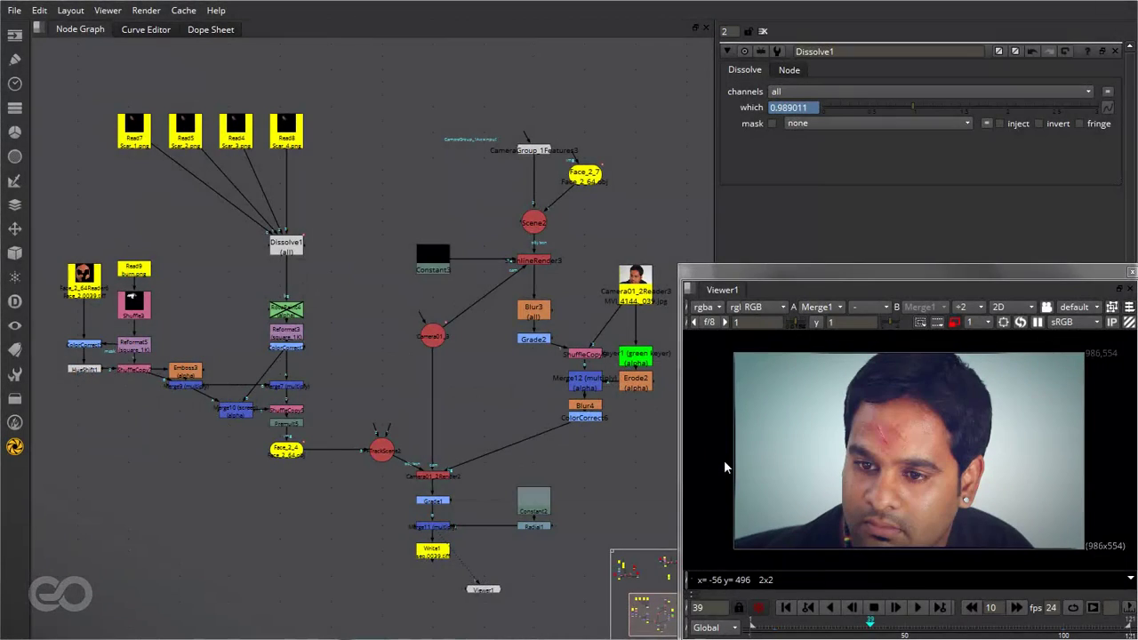
- Display the Dissolve1 node's scar output in the viewer and magnify the image
drag(46, 79, 672, 592)
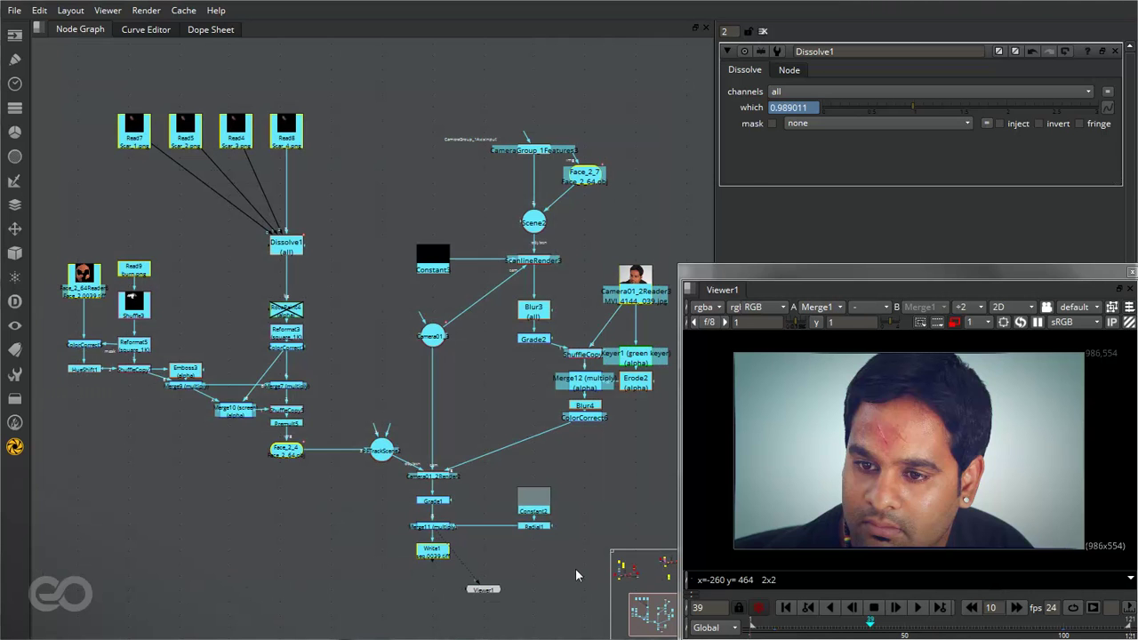
click(576, 576)
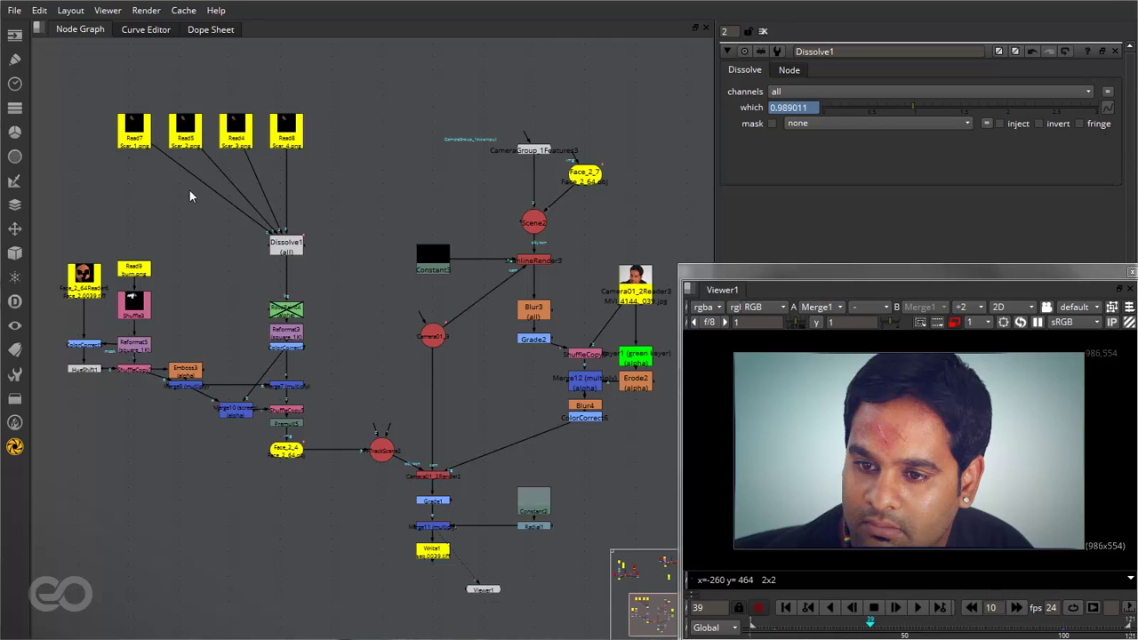
scroll(85, 101, up, 4)
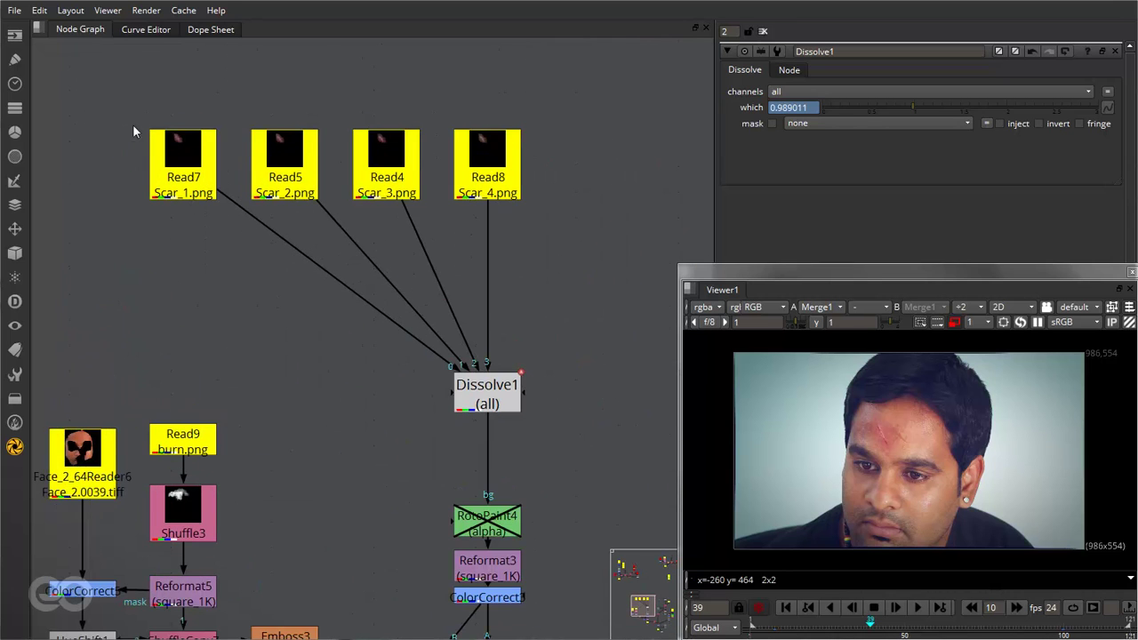
click(531, 441)
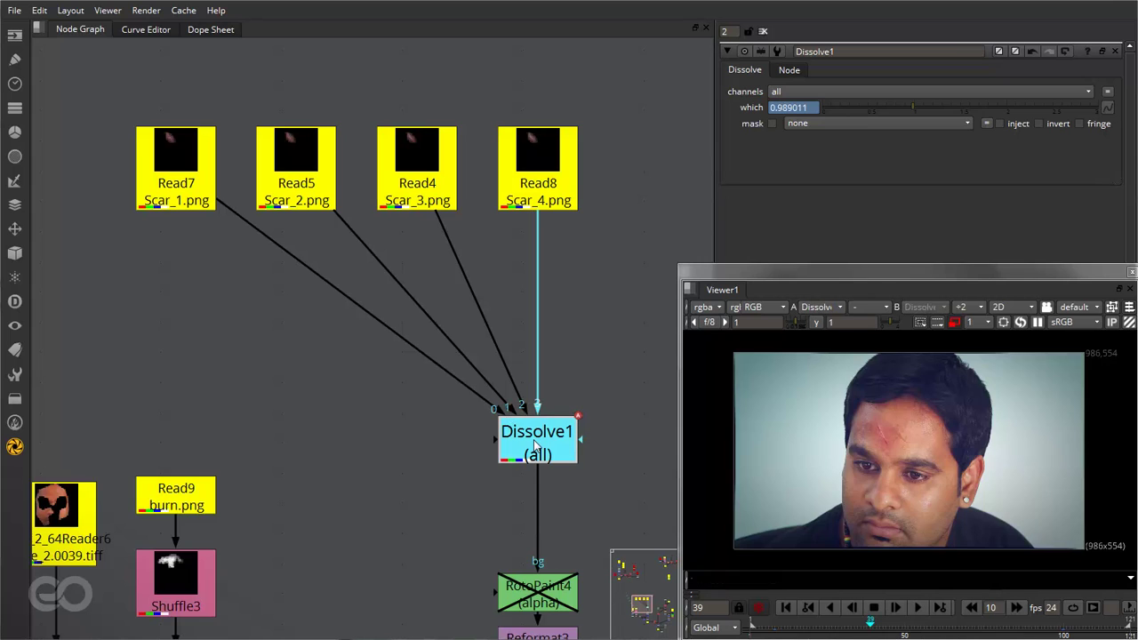
key(1)
scroll(894, 396, up, 1)
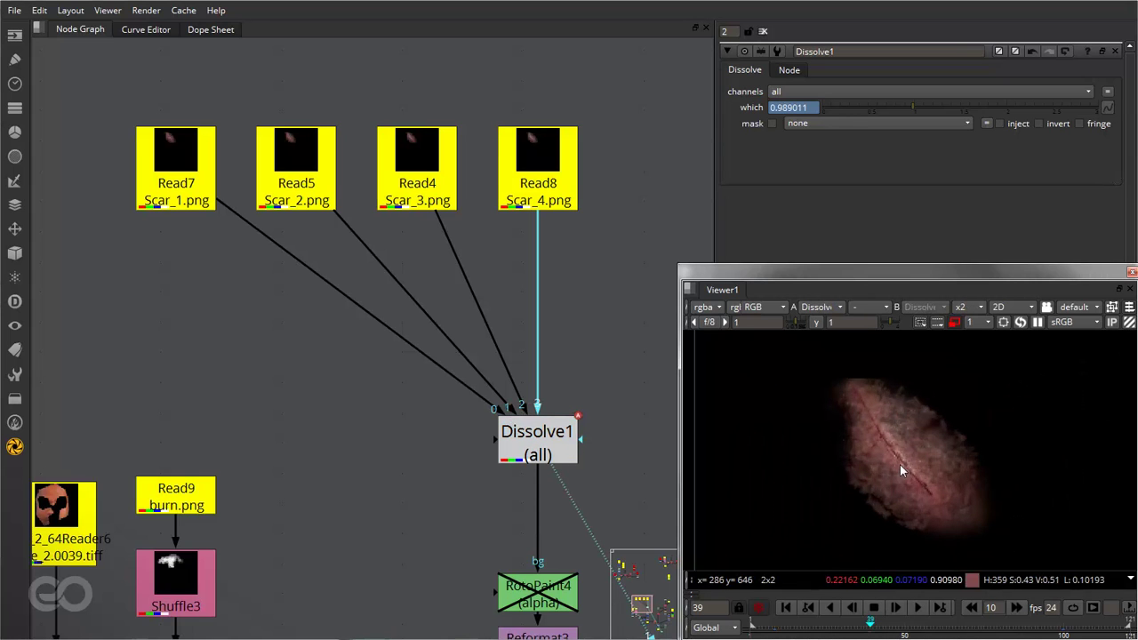
- Return the timeline to frame 1 and play back the scar dissolve animation
drag(804, 625, 844, 626)
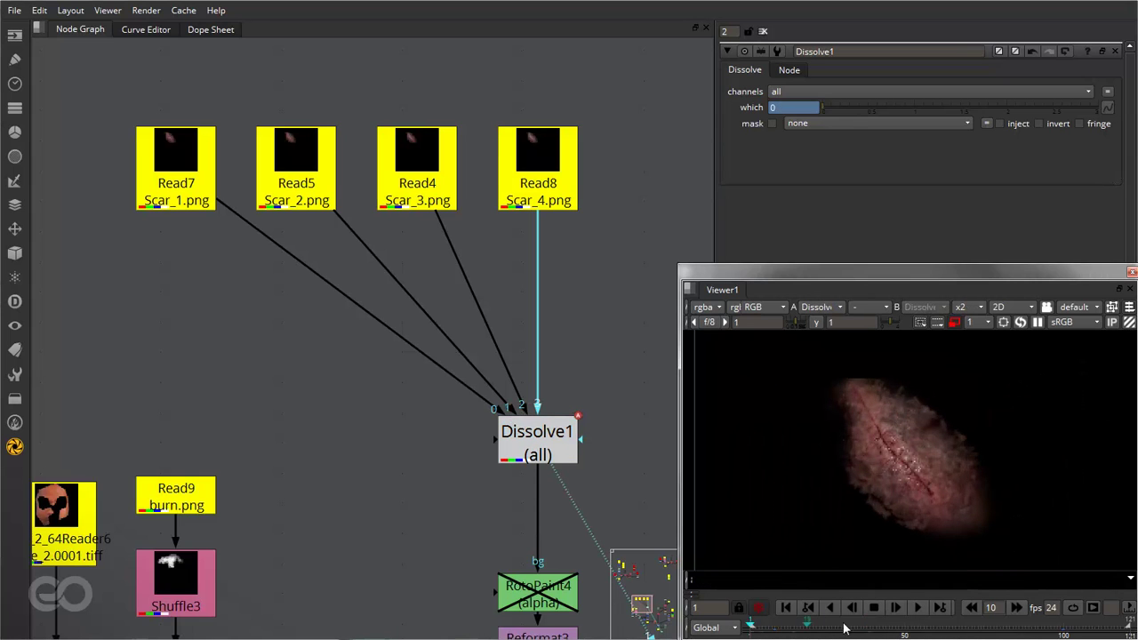
click(917, 607)
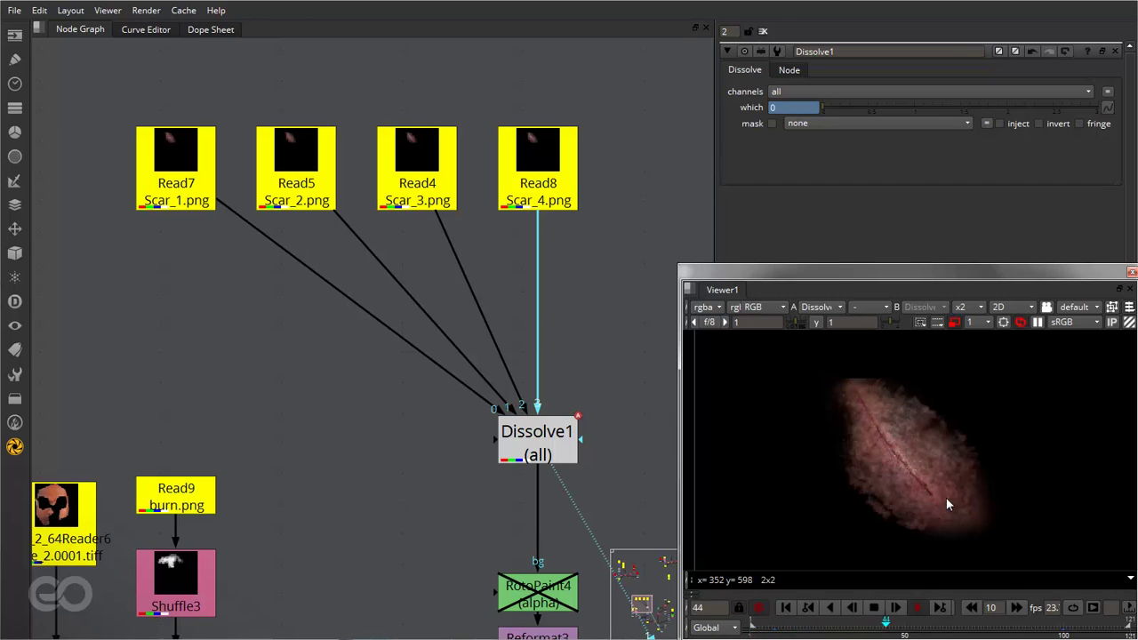
click(873, 607)
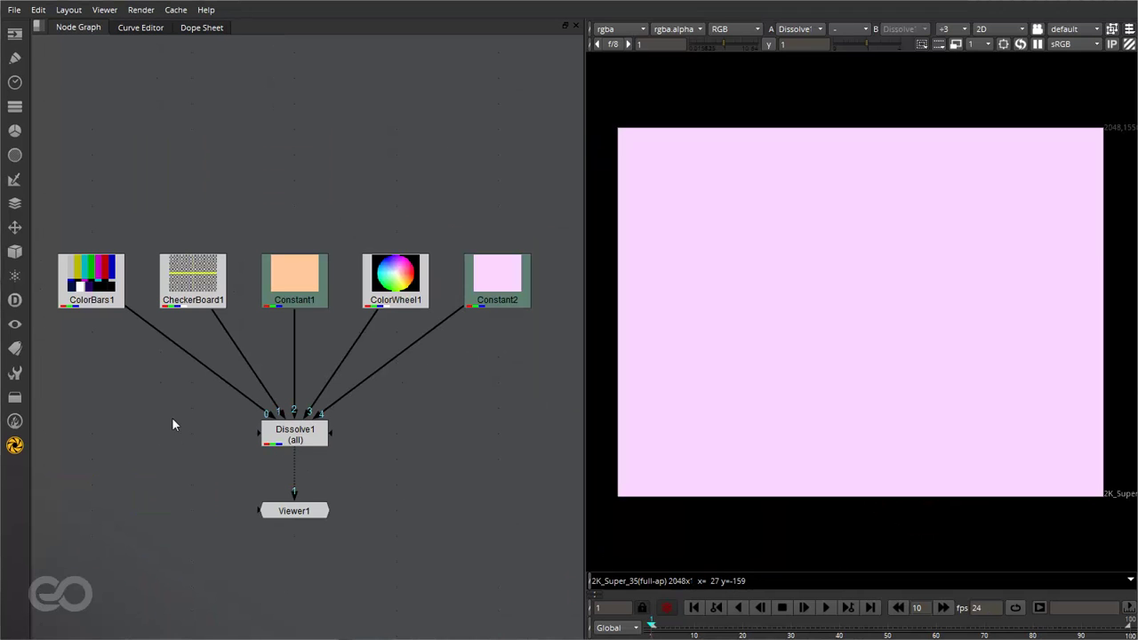
- Open the Dissolve1 node's properties and examine its numbered input connections from ColorBars1 through Constant2
double_click(292, 440)
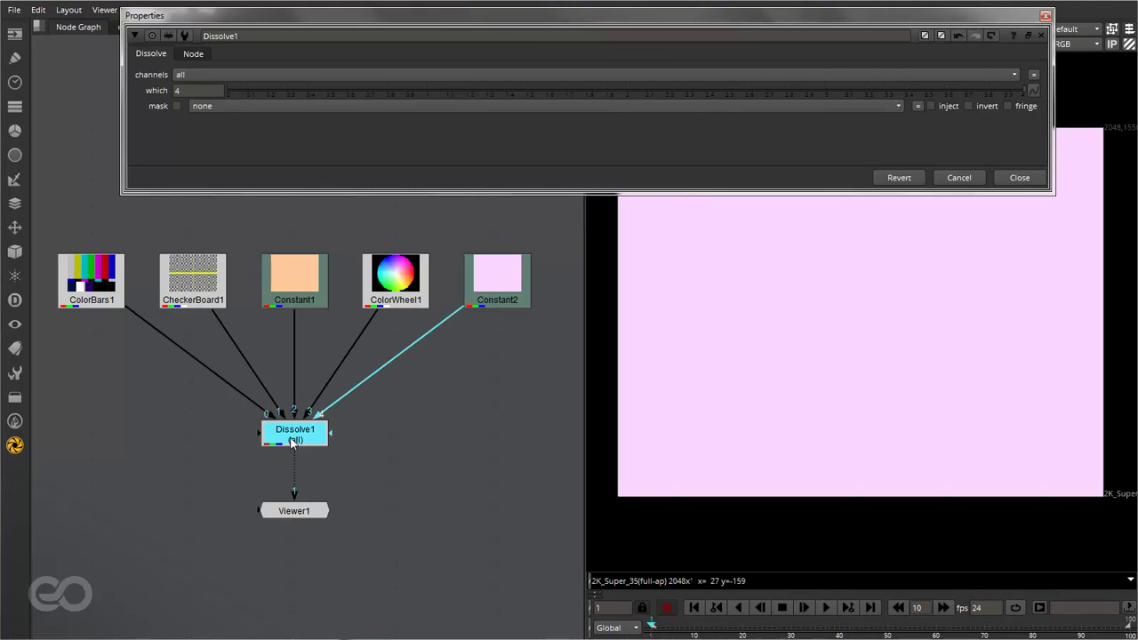
click(100, 290)
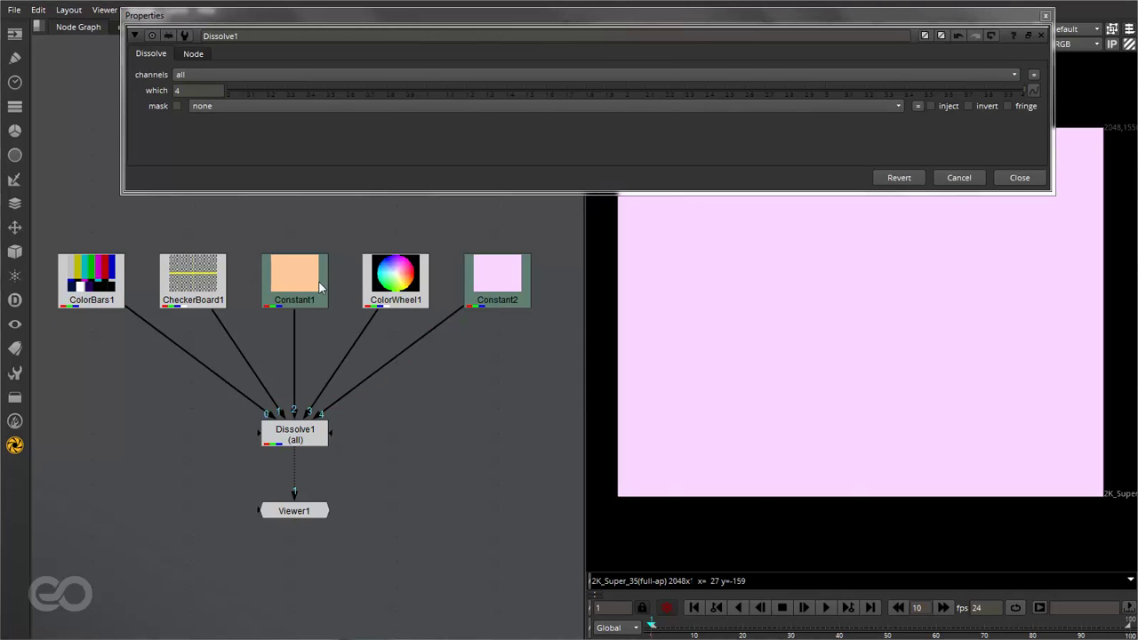
click(513, 284)
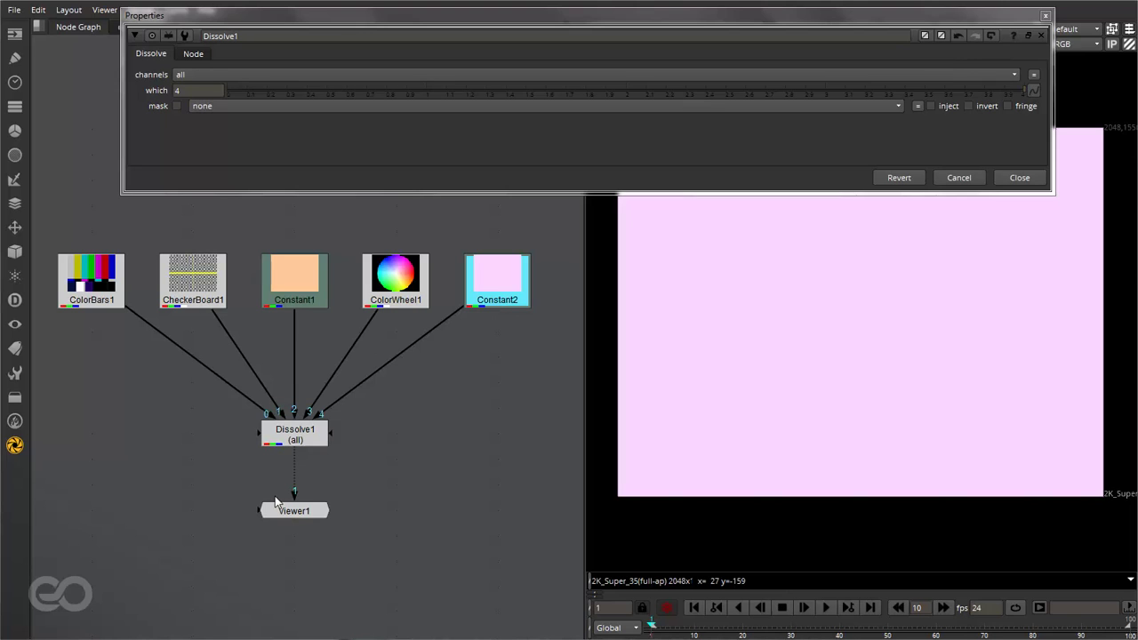
scroll(263, 424, up, 5)
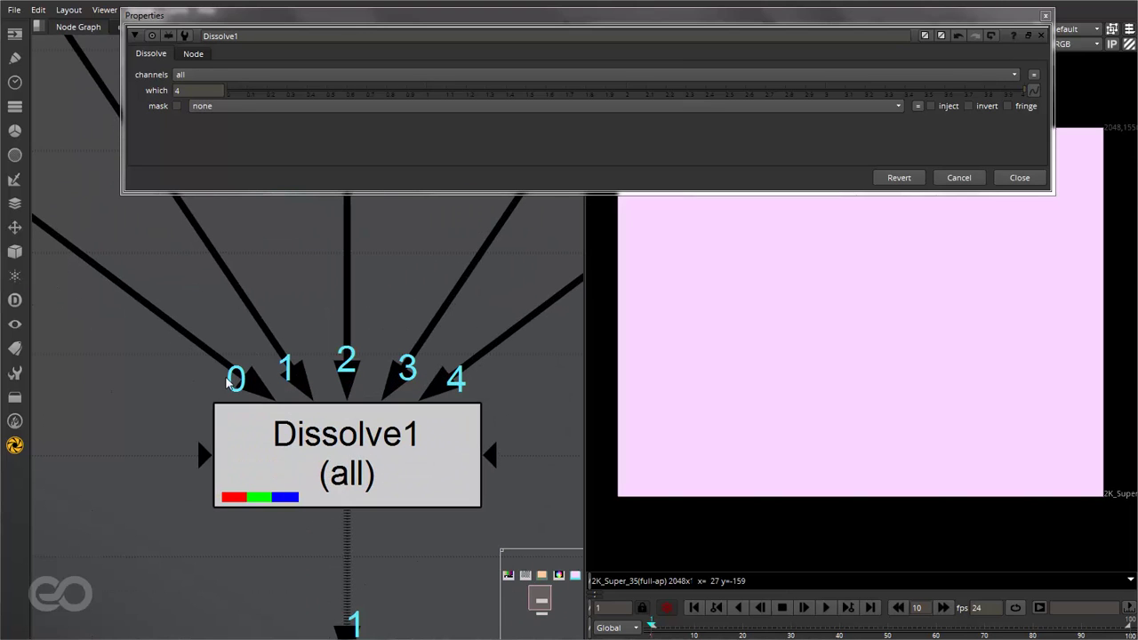
scroll(372, 490, down, 6)
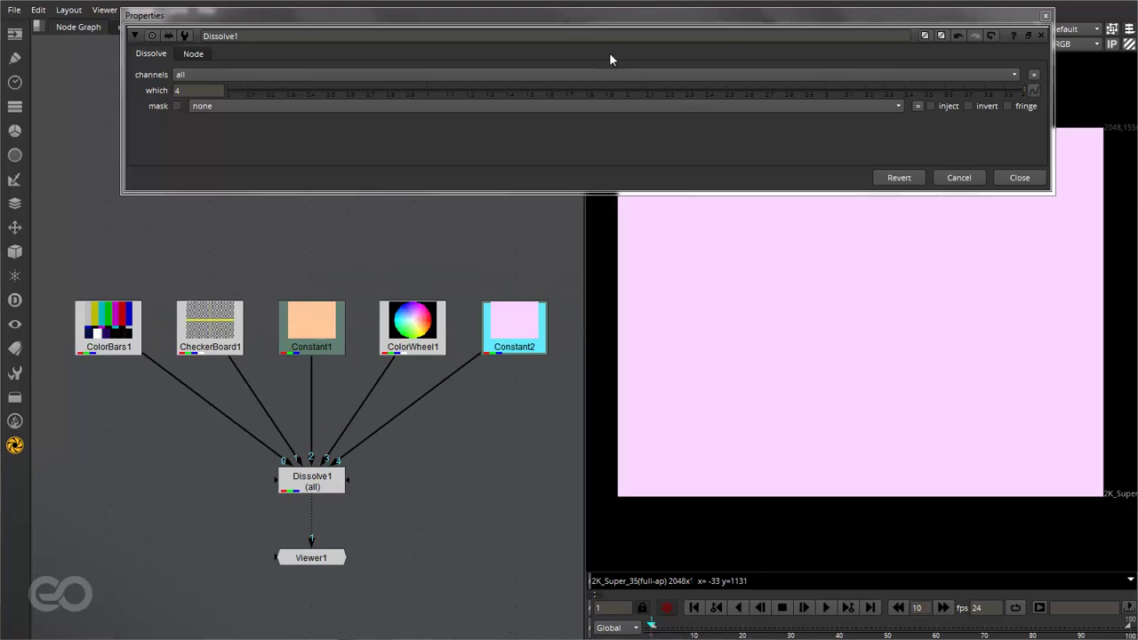
- Sweep Dissolve1's which value from 0 through 2.56 to 3.935 to transition between the connected images, and close its properties
drag(601, 17, 543, 81)
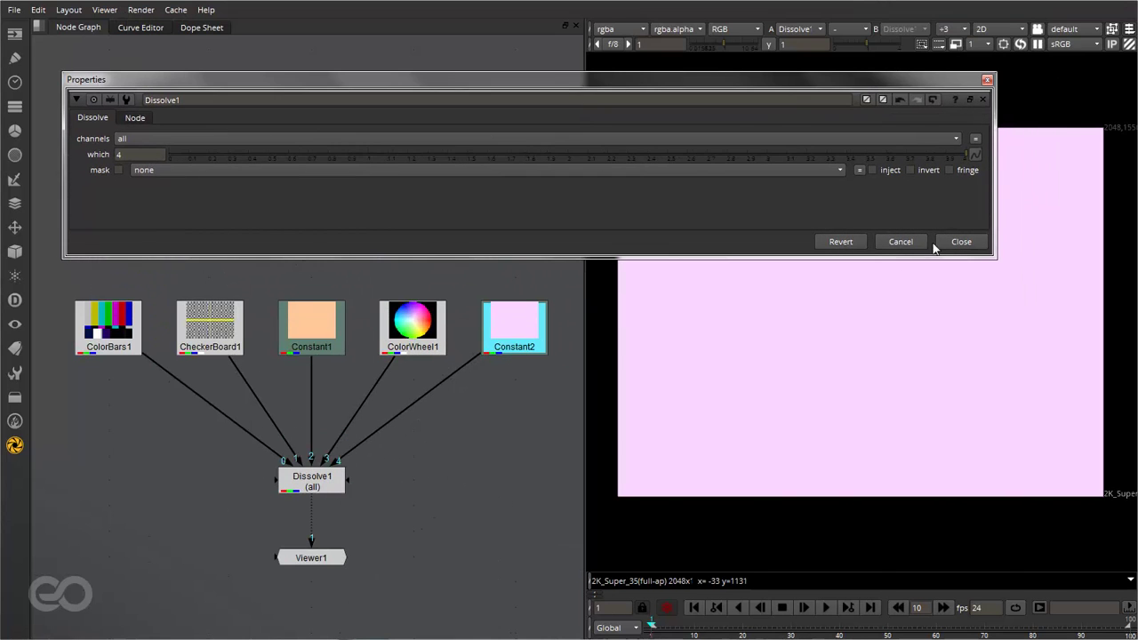
drag(994, 258, 845, 257)
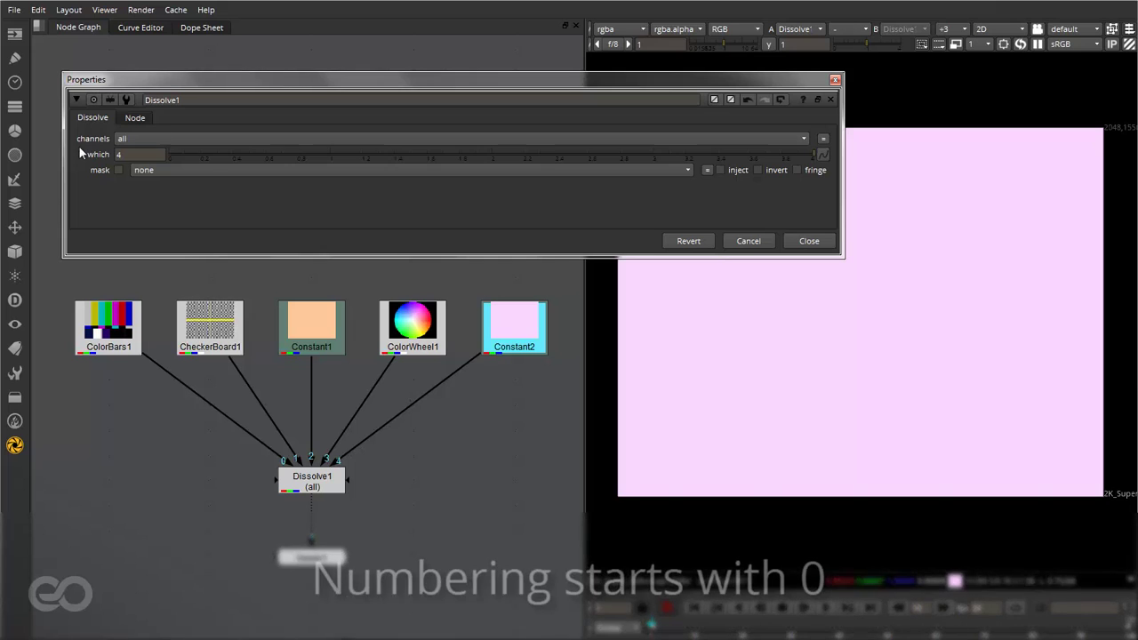
click(166, 154)
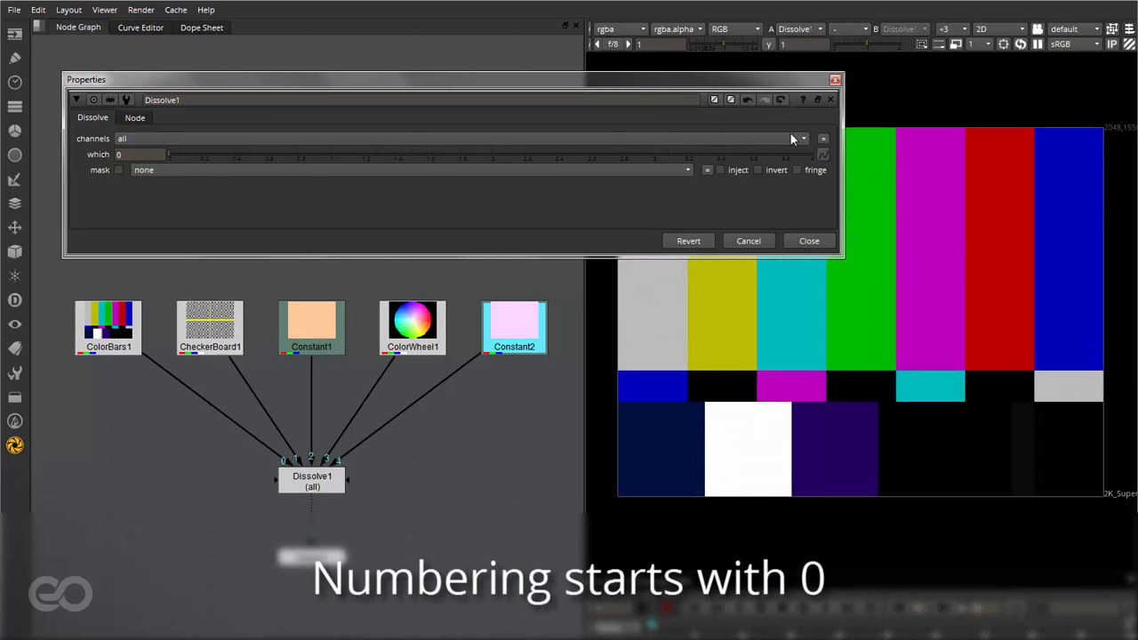
drag(168, 153, 582, 154)
double_click(141, 154)
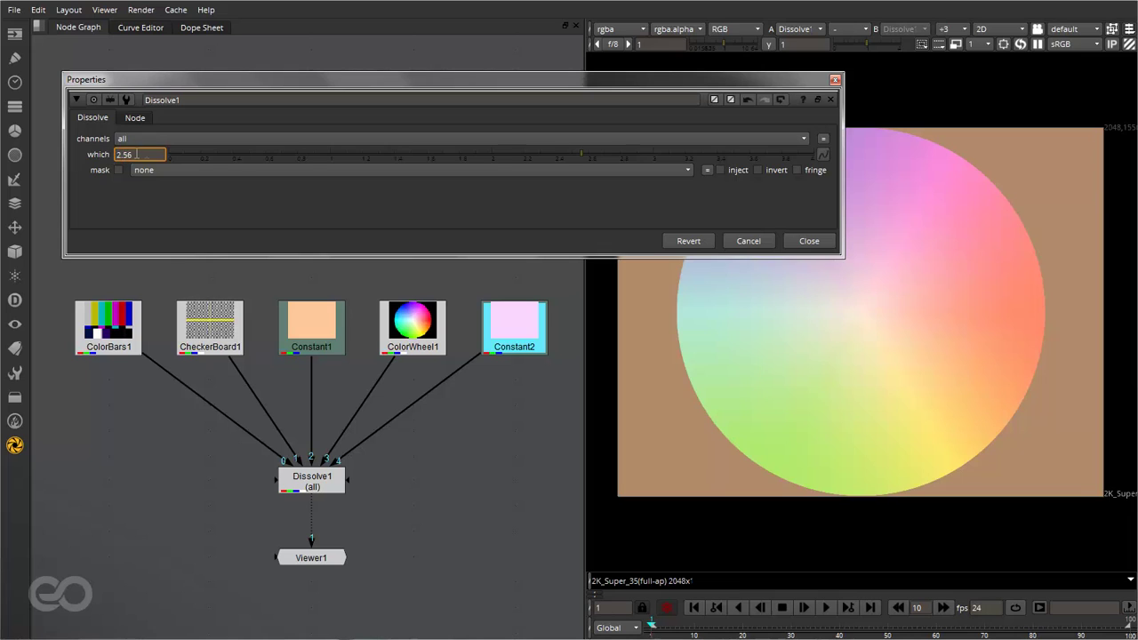
click(321, 490)
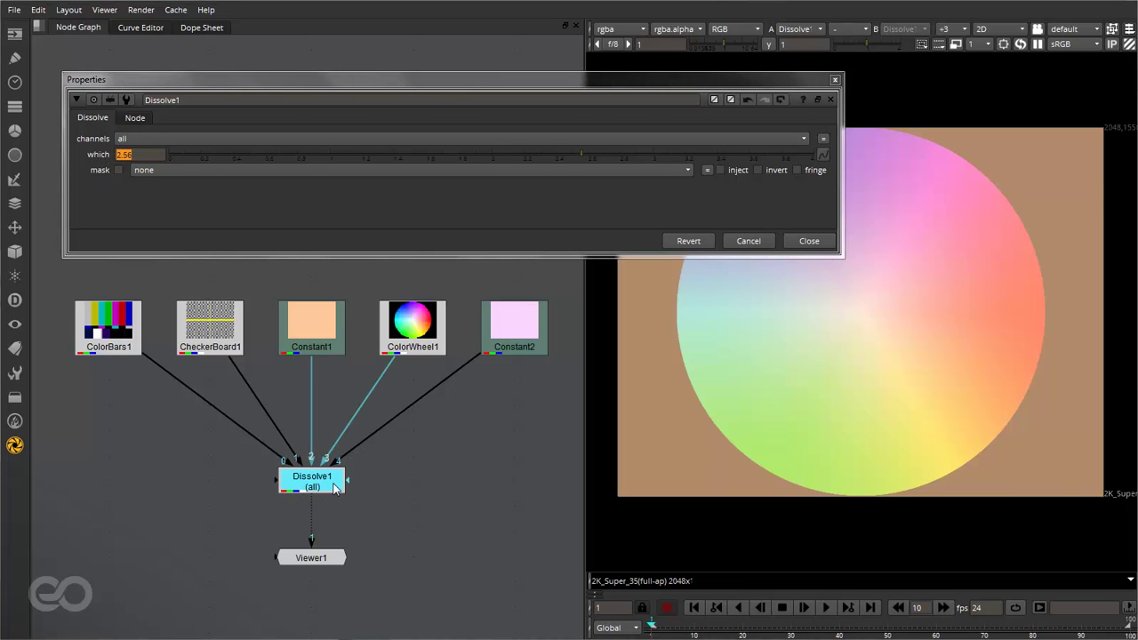
drag(142, 155, 112, 157)
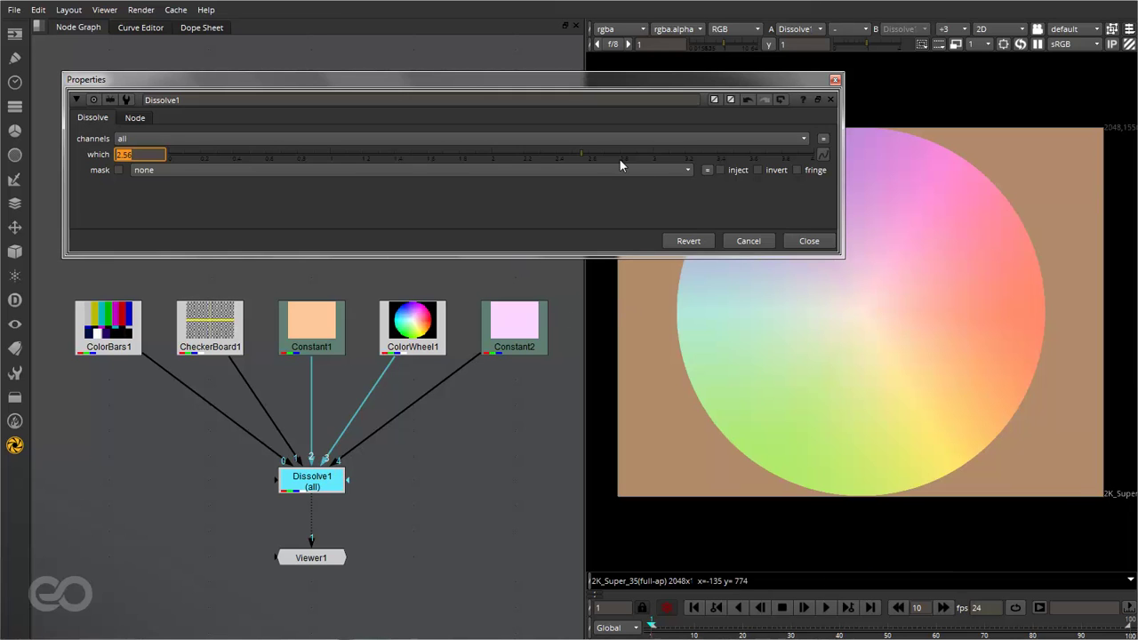
drag(582, 156, 803, 151)
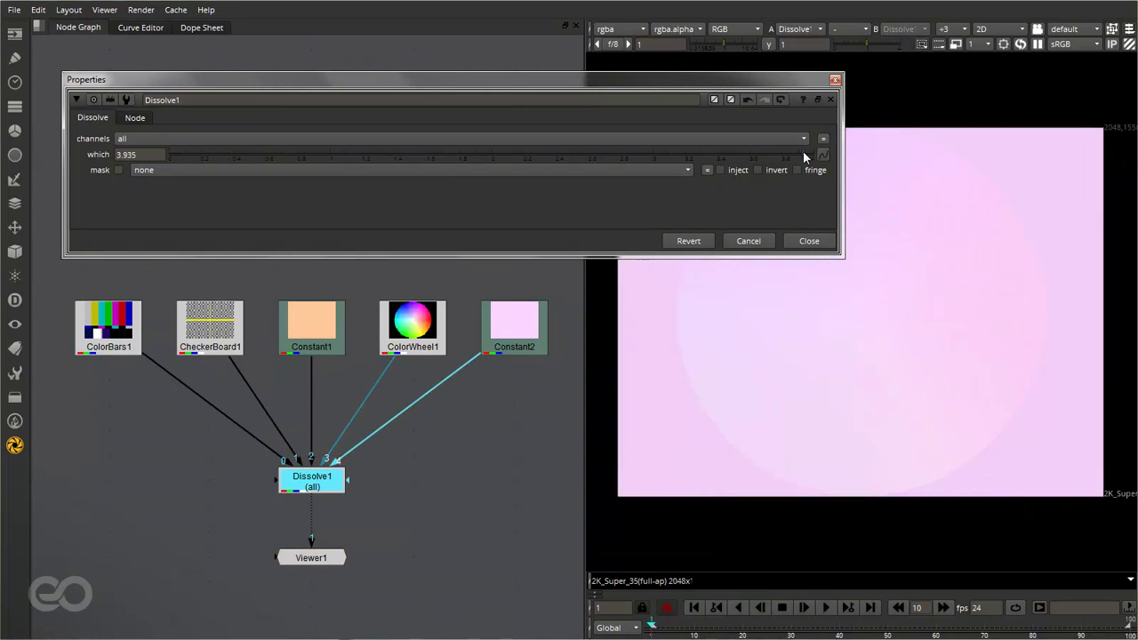
click(833, 79)
click(356, 276)
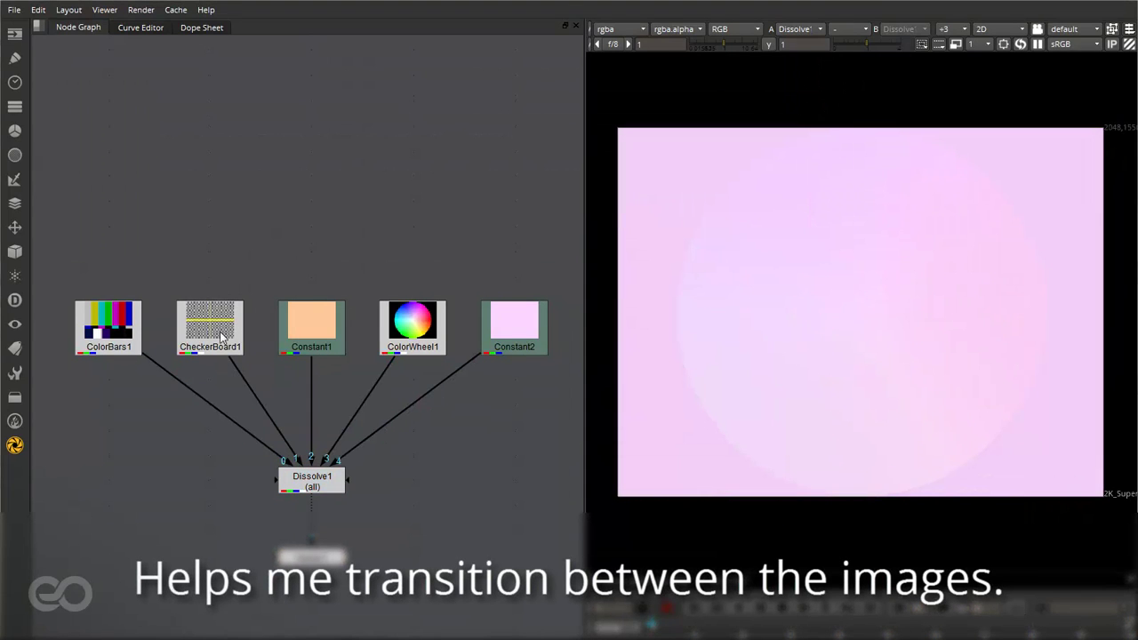
drag(46, 272, 574, 371)
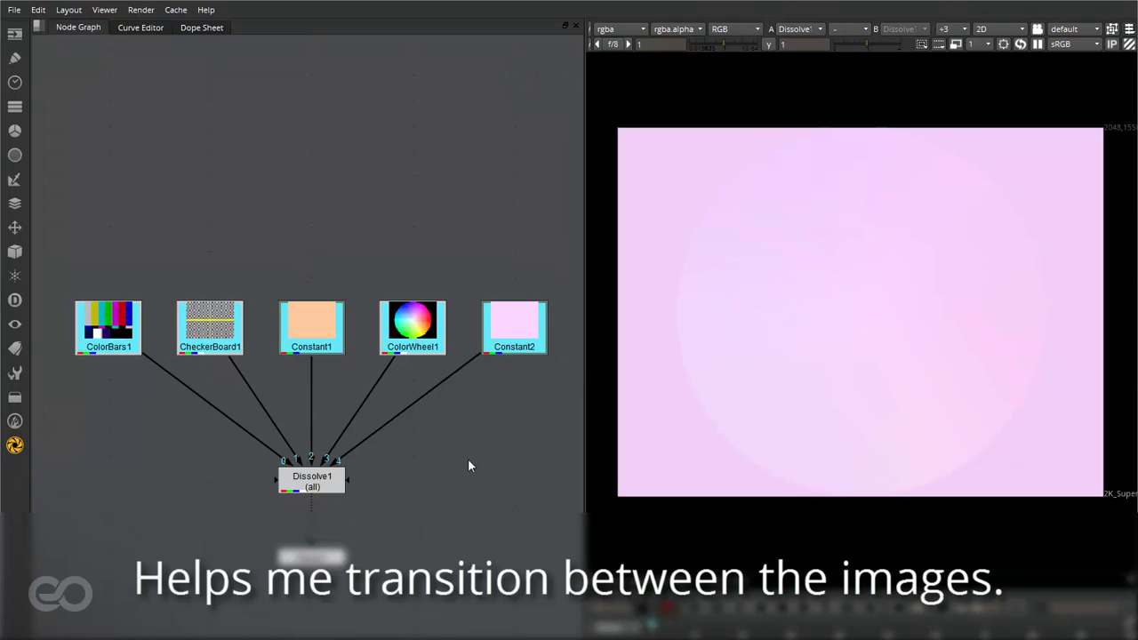
click(468, 458)
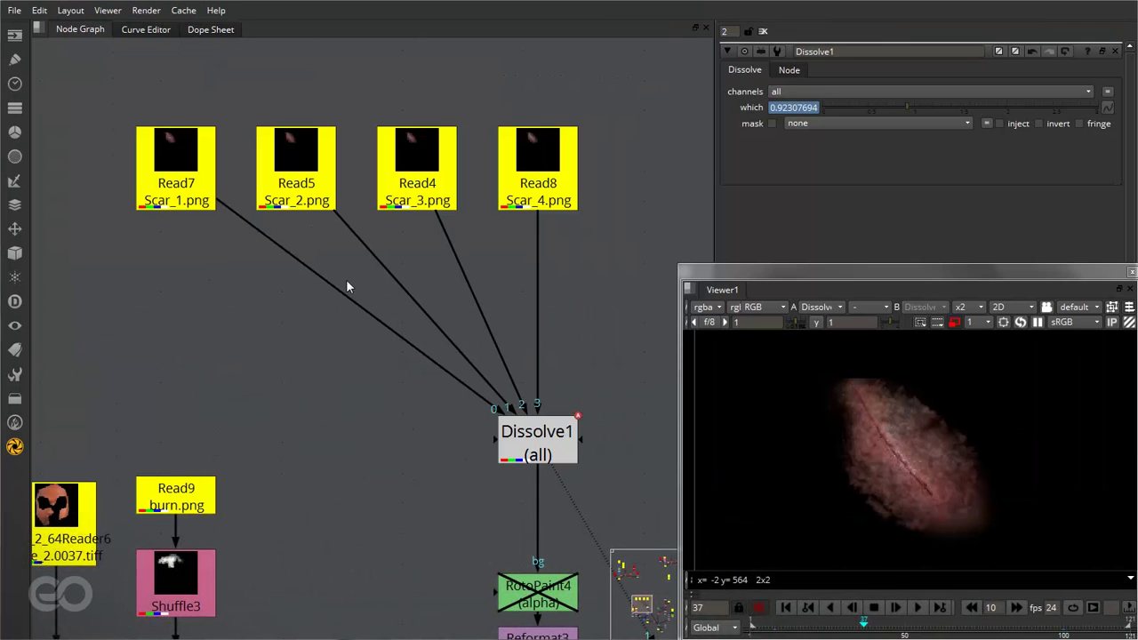
- Inspect the Scar_1.png read node's image in the viewer and switch off proxy mode
scroll(352, 120, up, 1)
click(133, 185)
key(1)
scroll(888, 427, up, 1)
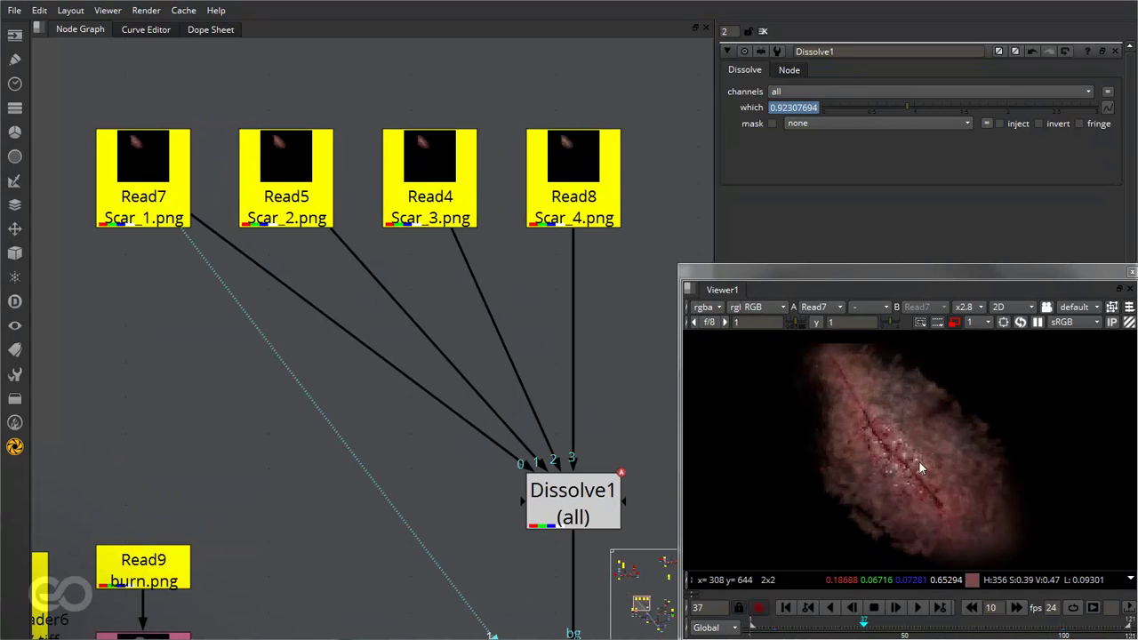
scroll(818, 444, down, 1)
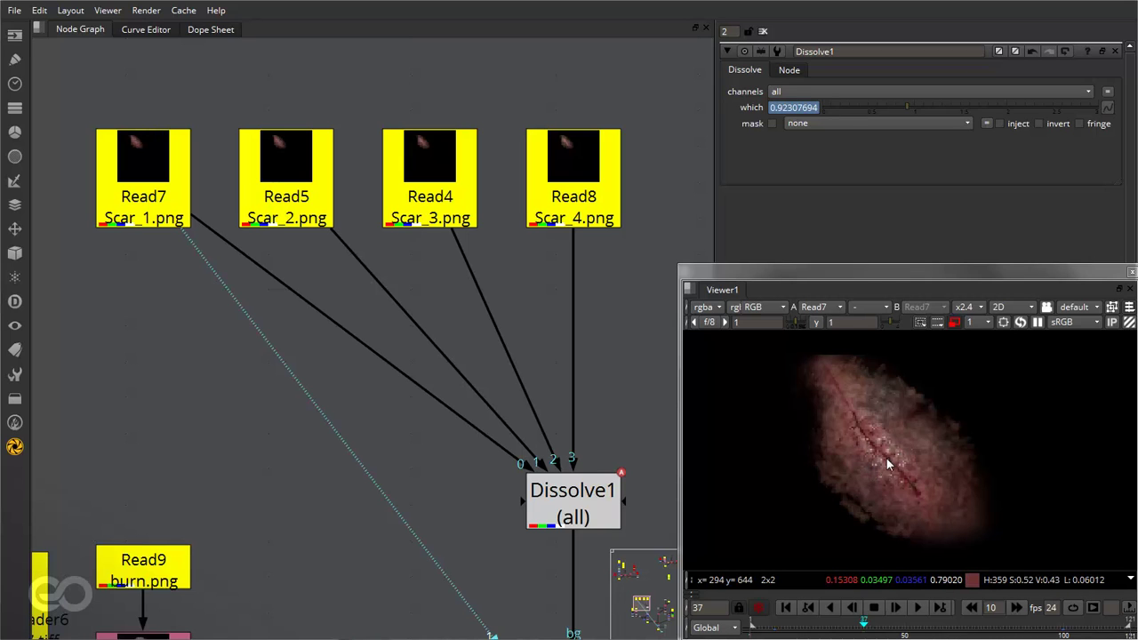
click(111, 171)
click(954, 321)
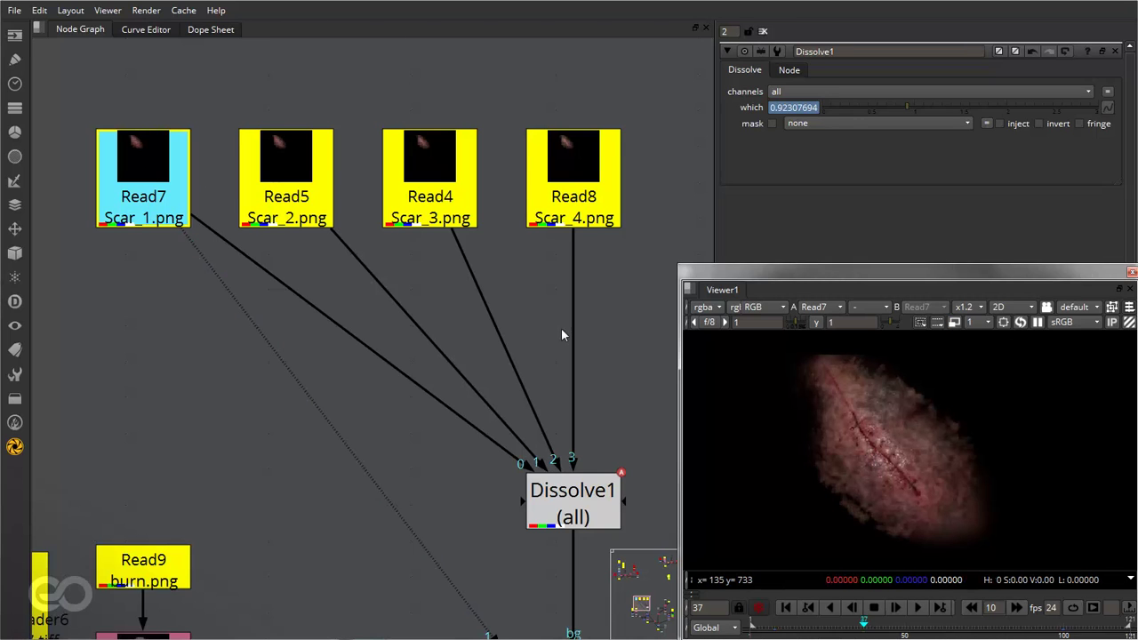
- Compare the edited scar variants by viewing the Scar_2.png and Scar_4.png read nodes in turn
click(288, 143)
key(1)
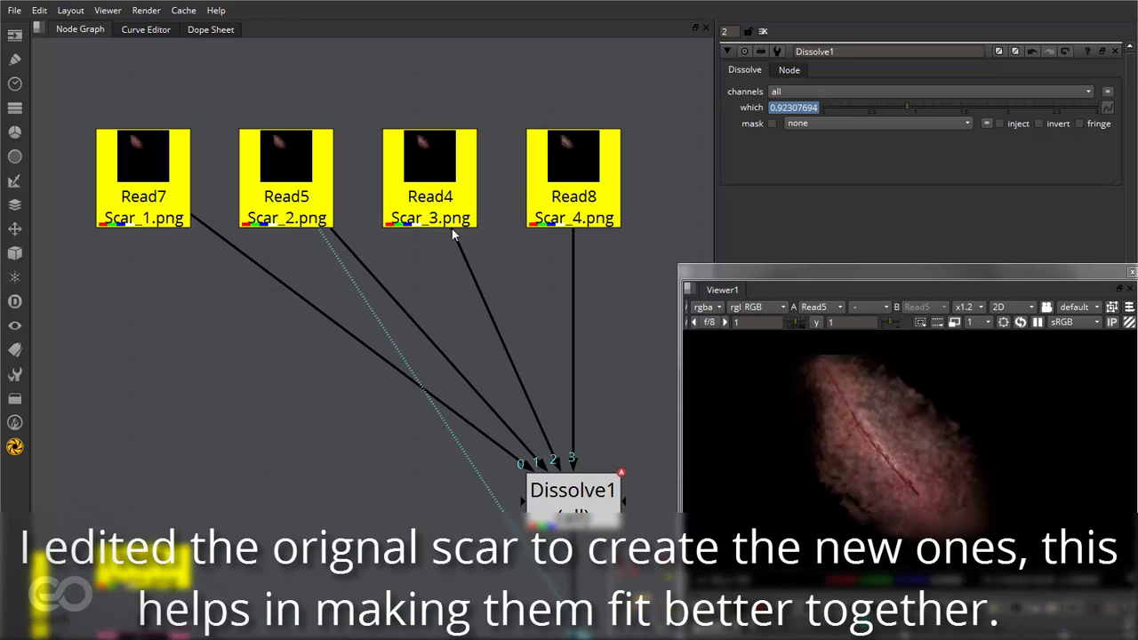
key(1)
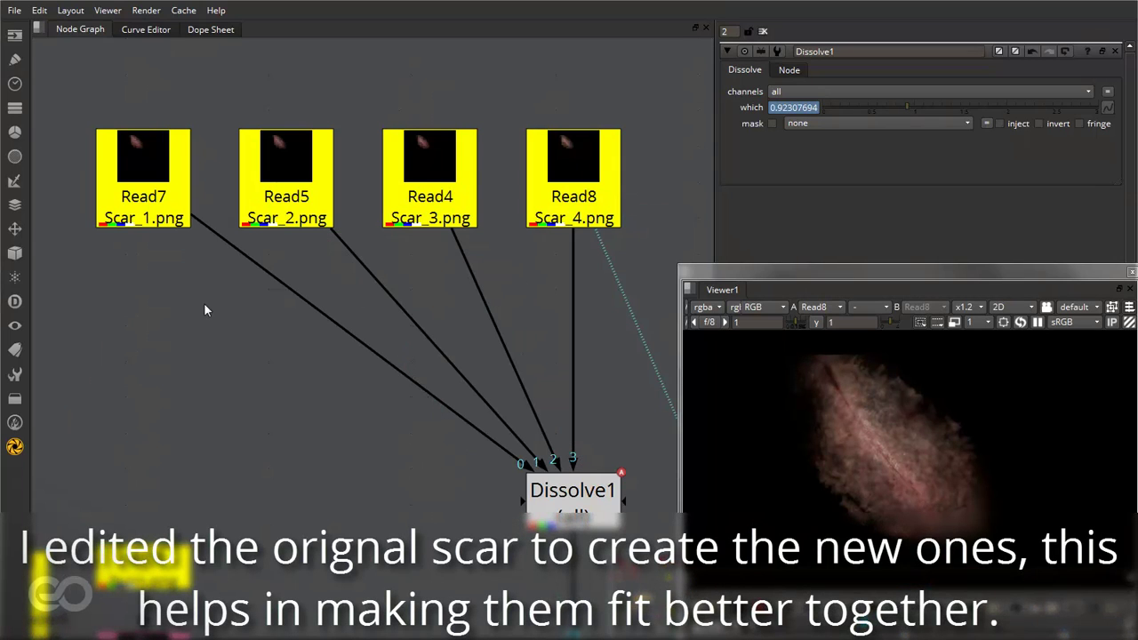
- Display the Dissolve1 output in the viewer and play the scar transition from frame 1
click(562, 494)
key(1)
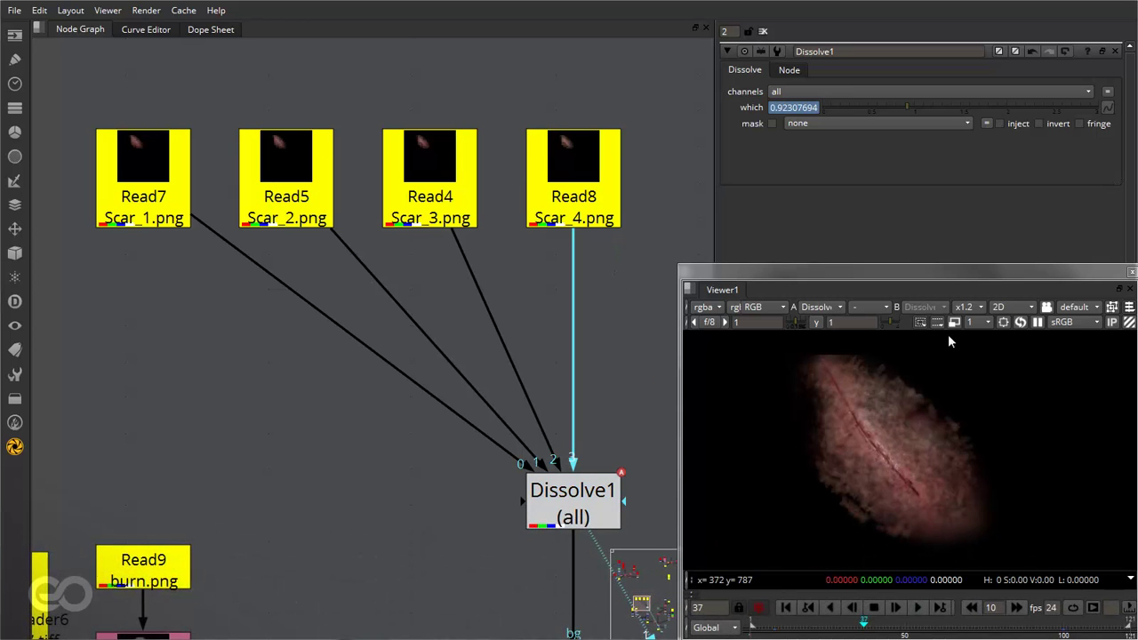
click(786, 607)
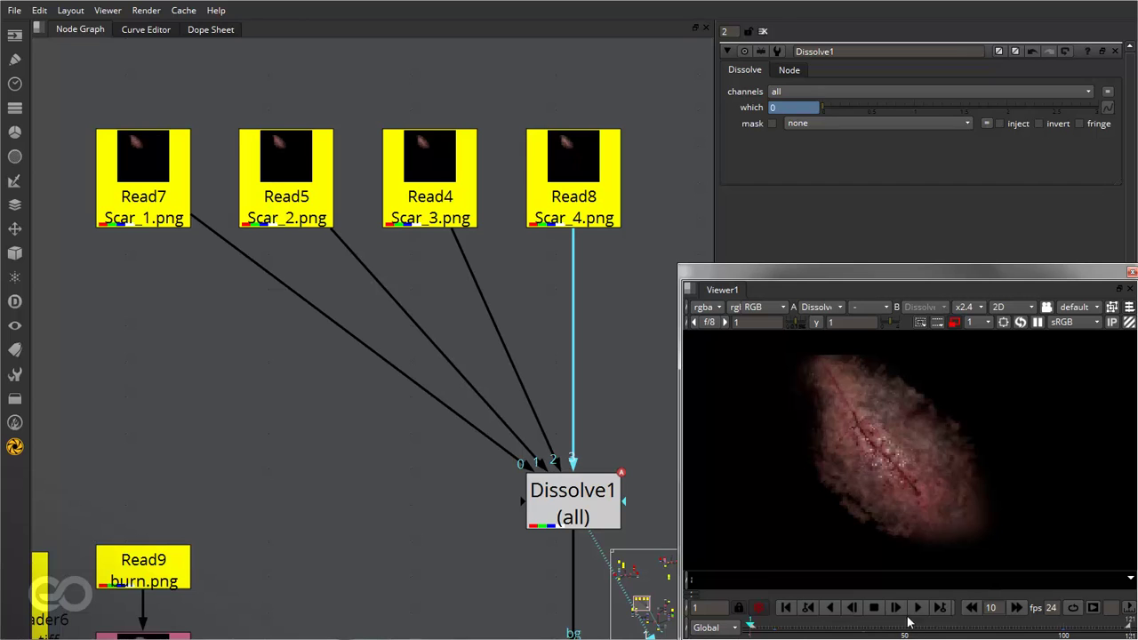
click(917, 608)
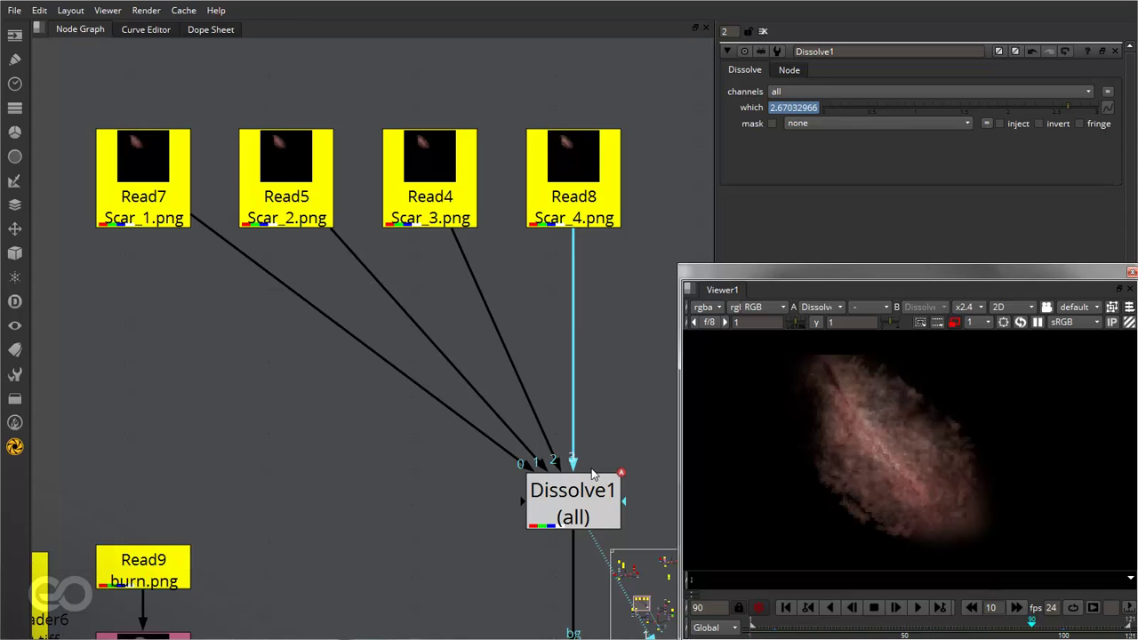
click(551, 503)
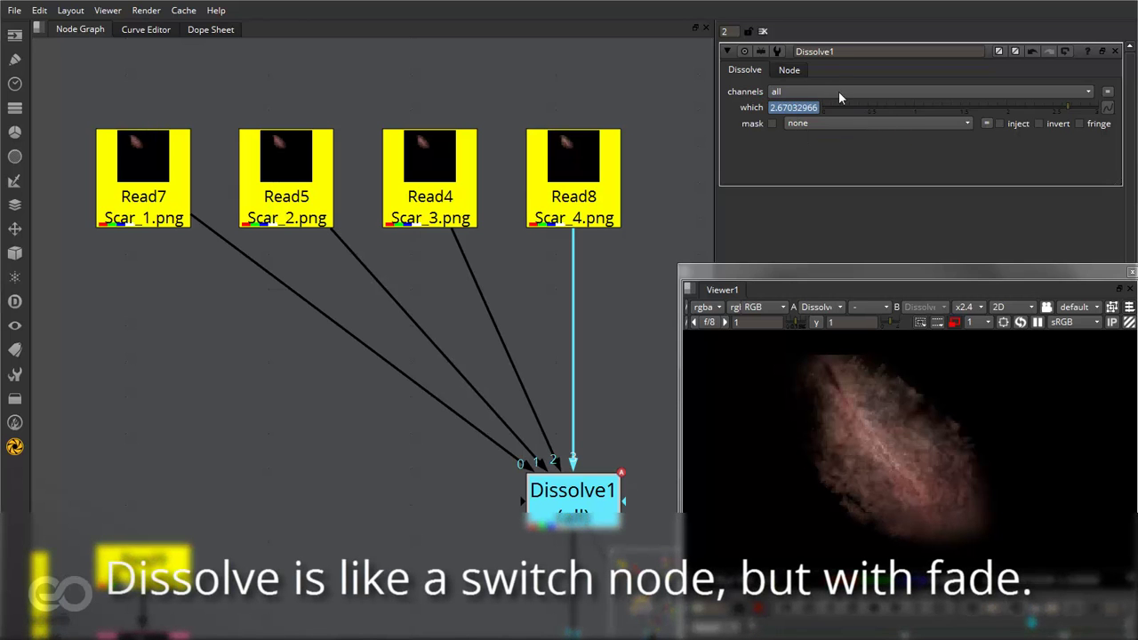
click(417, 373)
drag(62, 104, 202, 257)
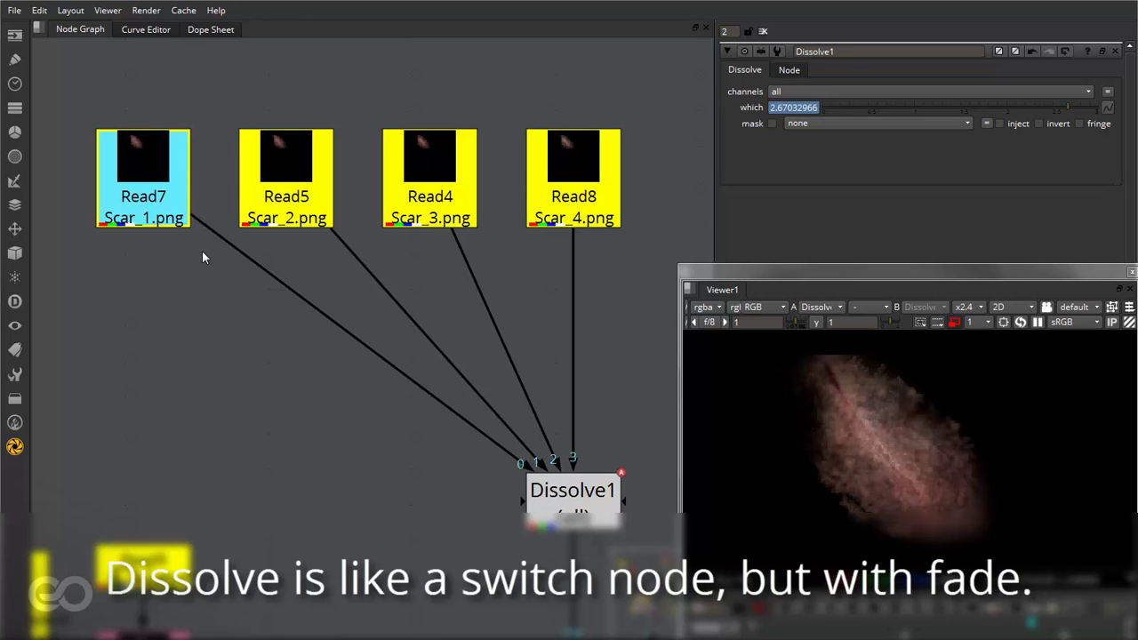
click(275, 199)
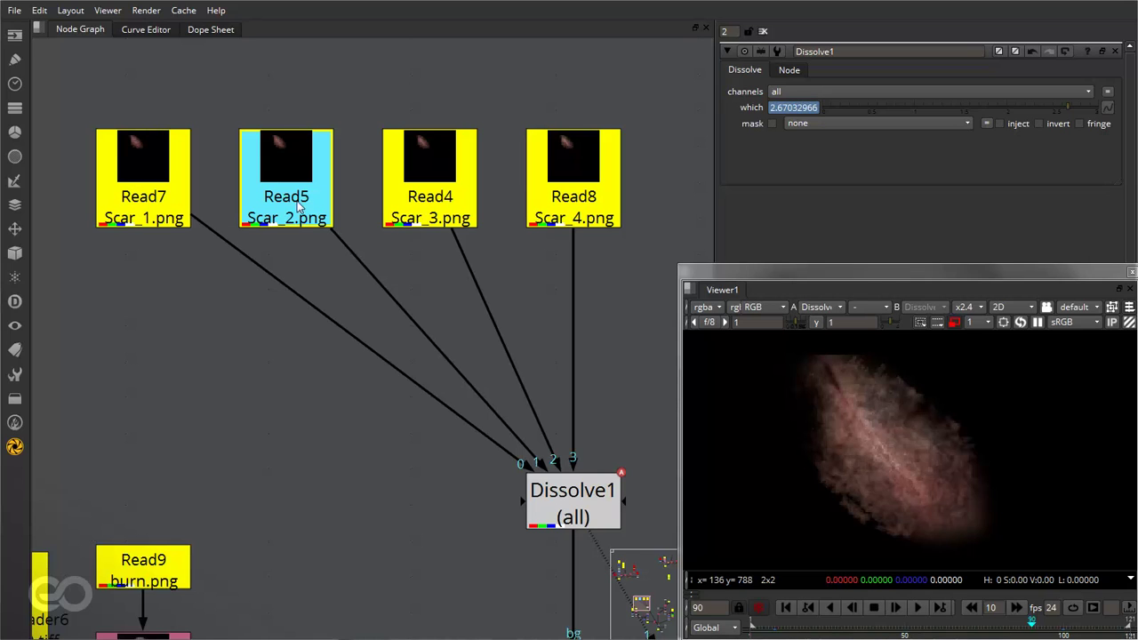
click(415, 280)
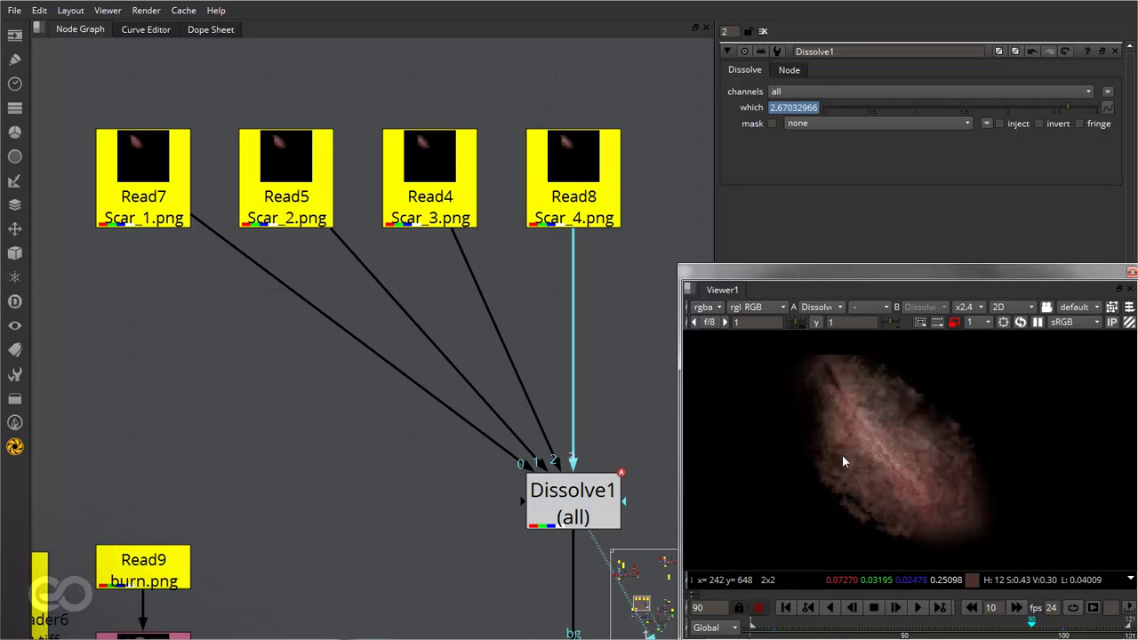
- Check the Dissolve1 output's alpha channel across the timeline, return to the colour view and scrub to frame 118
key(a)
drag(916, 626, 1078, 626)
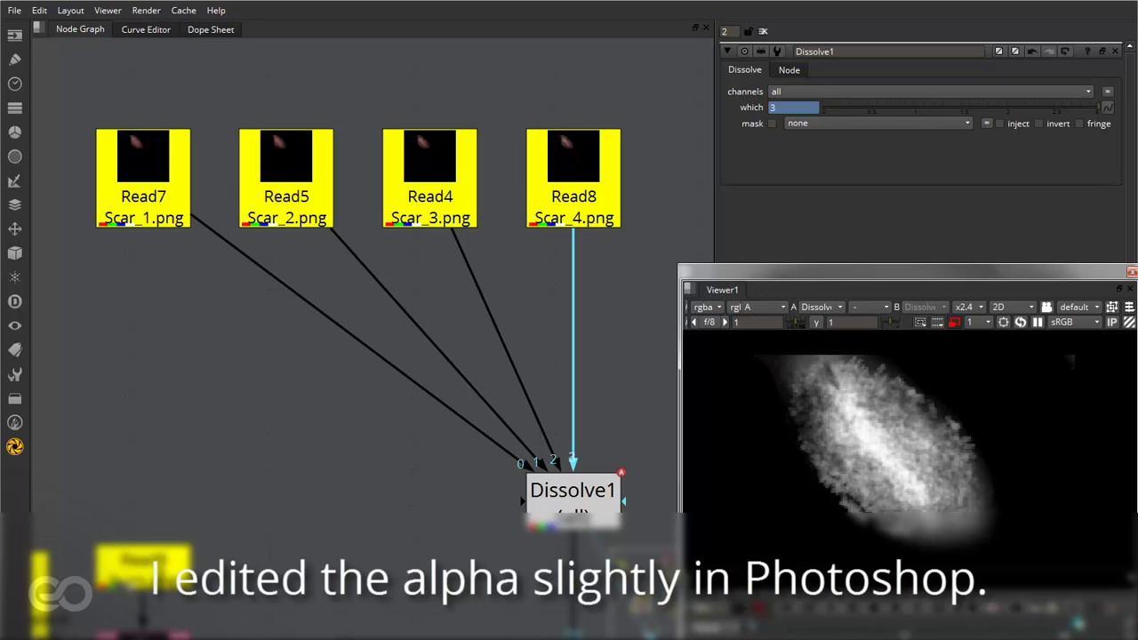
drag(67, 117, 672, 300)
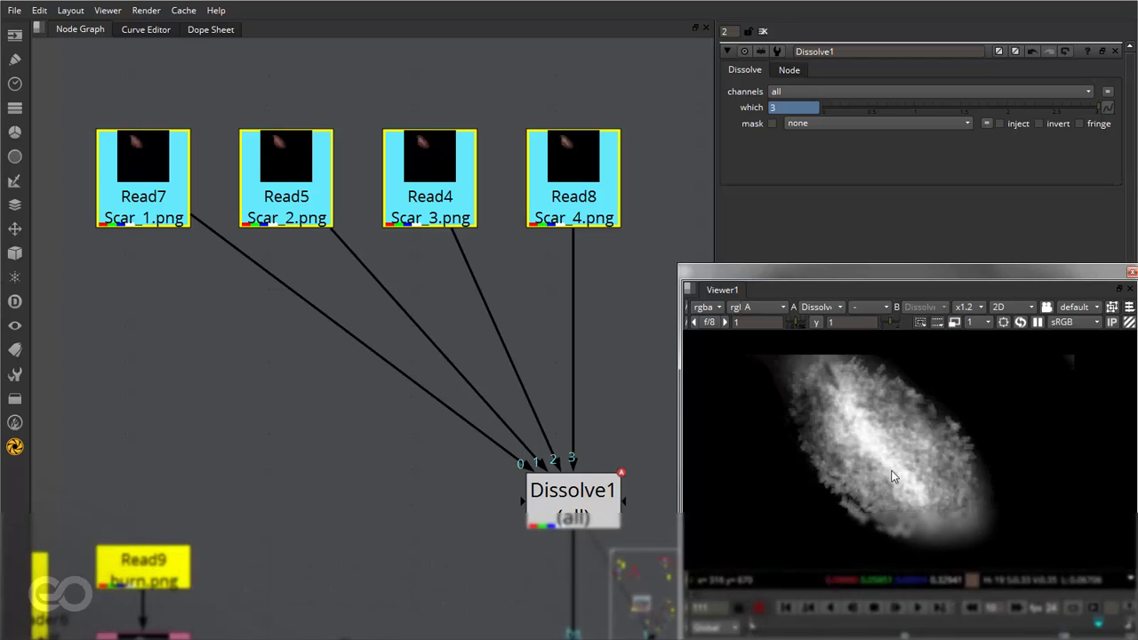
key(a)
drag(821, 633, 1120, 633)
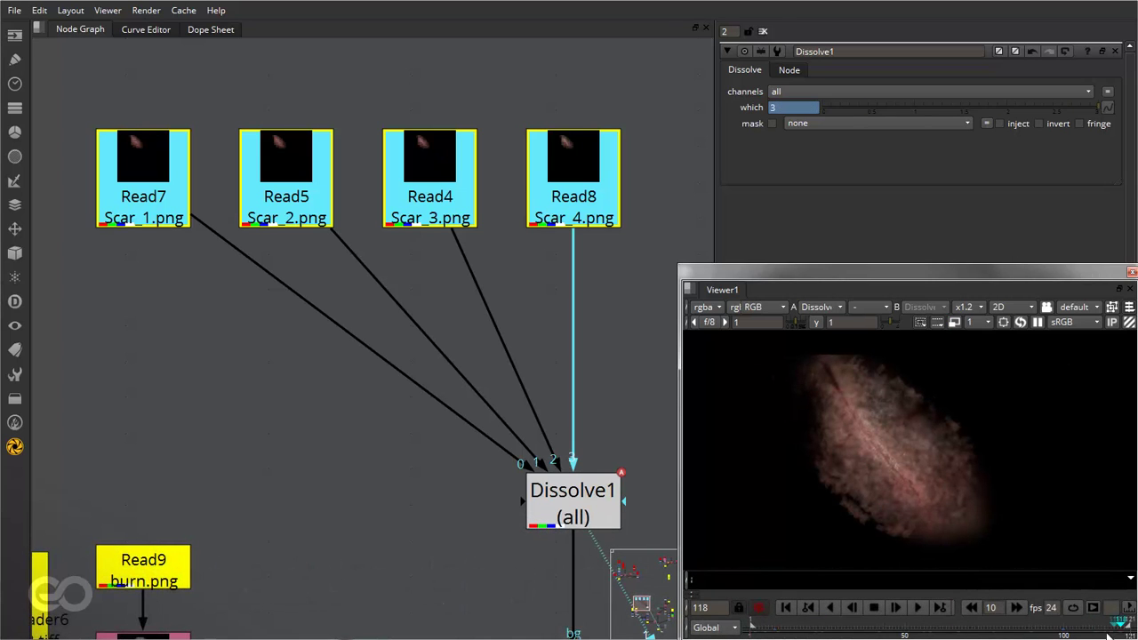
- Review the four scar read nodes, Scar_1.png to Scar_4.png, and their connections into Dissolve1
click(271, 499)
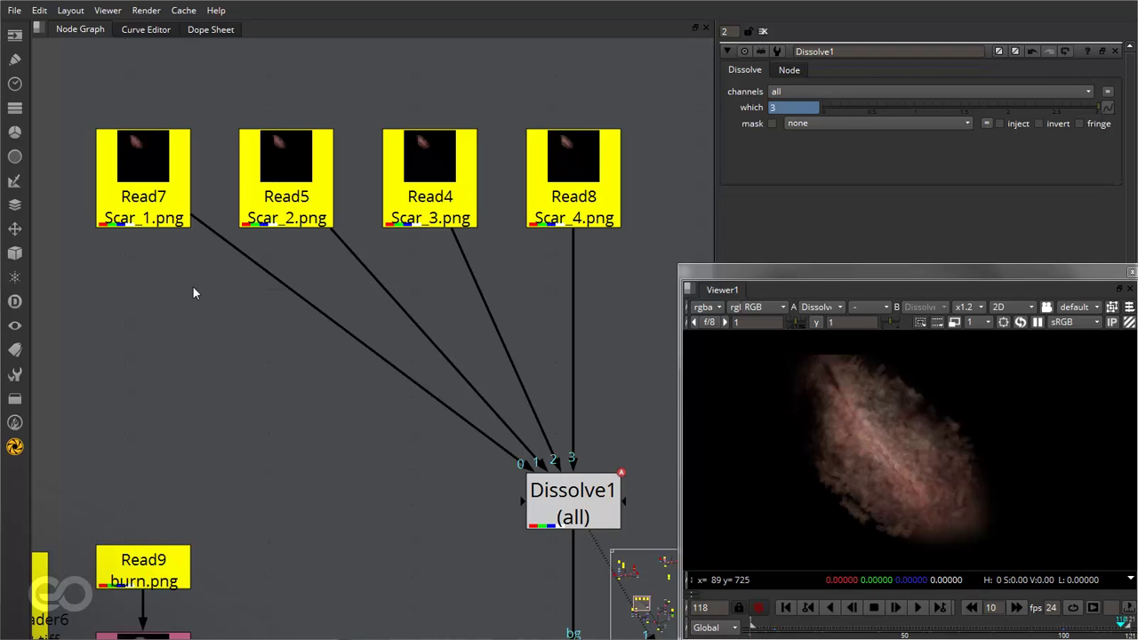
drag(67, 75, 702, 271)
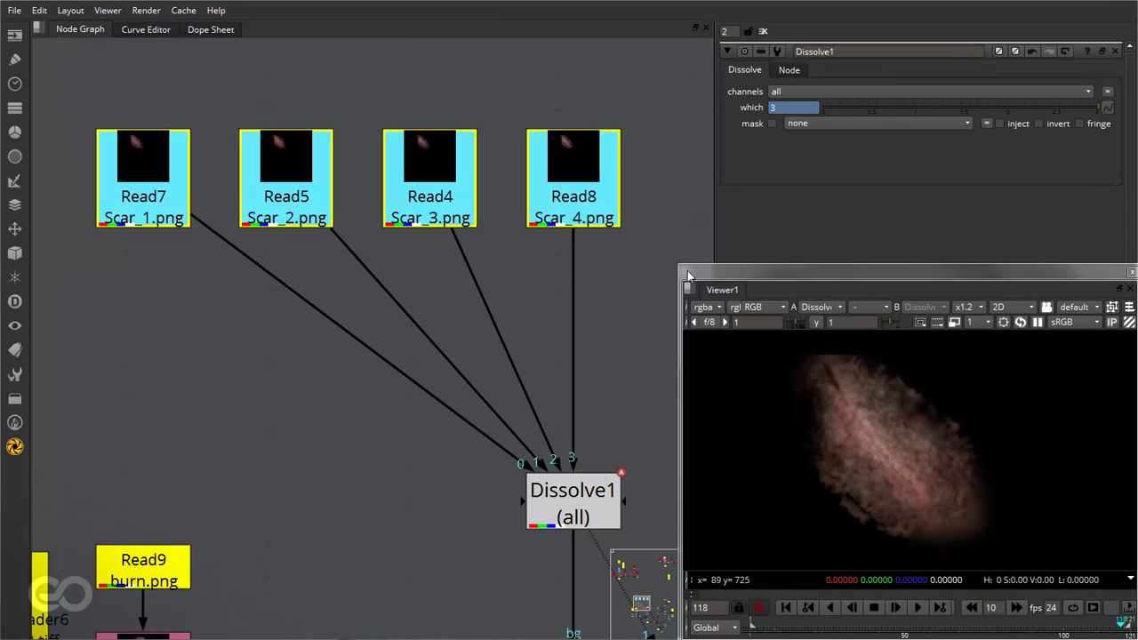
click(517, 302)
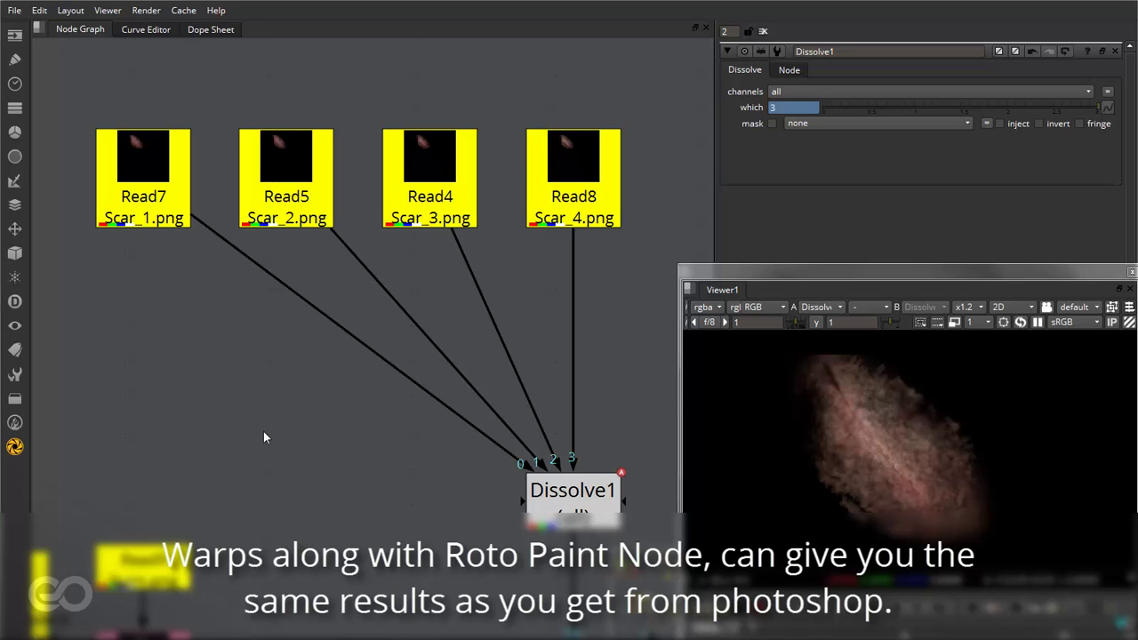
scroll(212, 173, down, 3)
scroll(364, 318, up, 2)
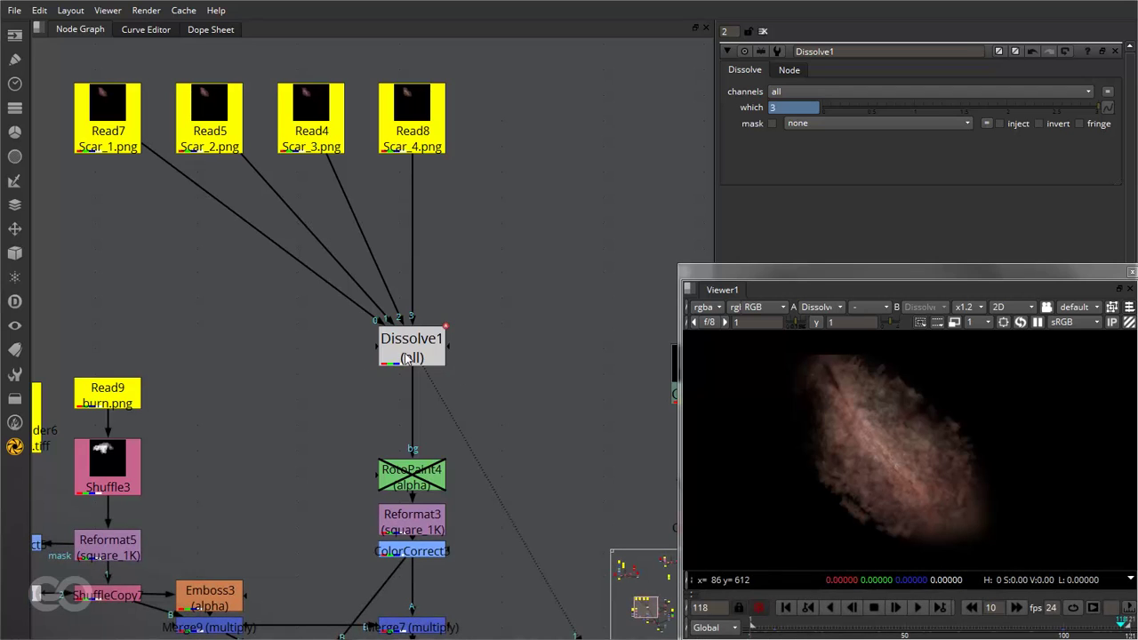
click(407, 360)
click(454, 187)
drag(50, 62, 481, 168)
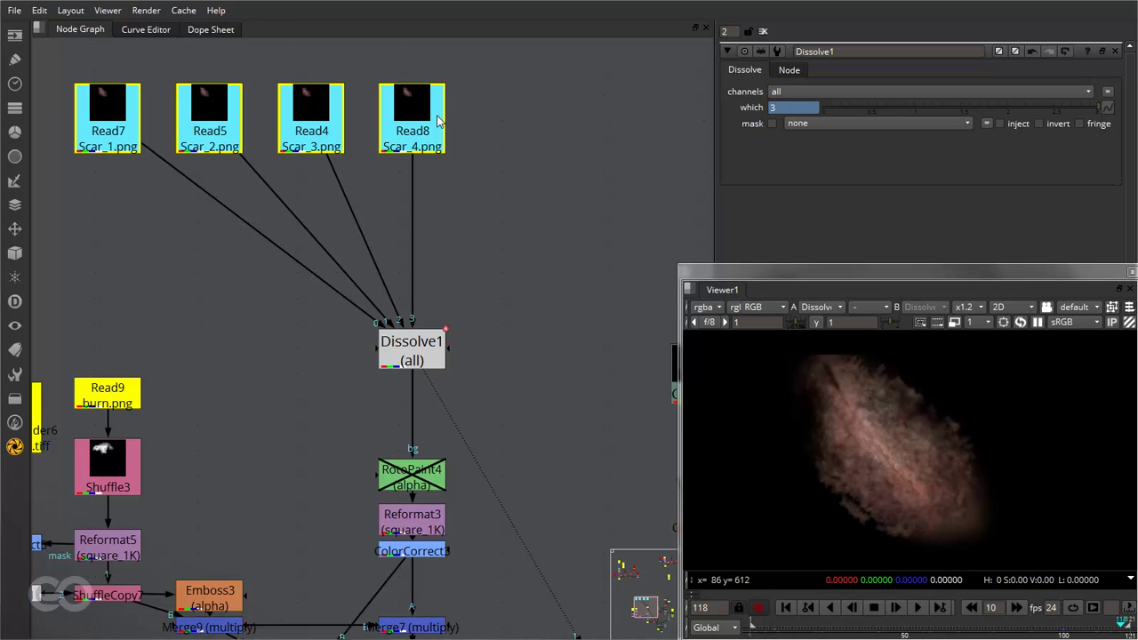
click(197, 116)
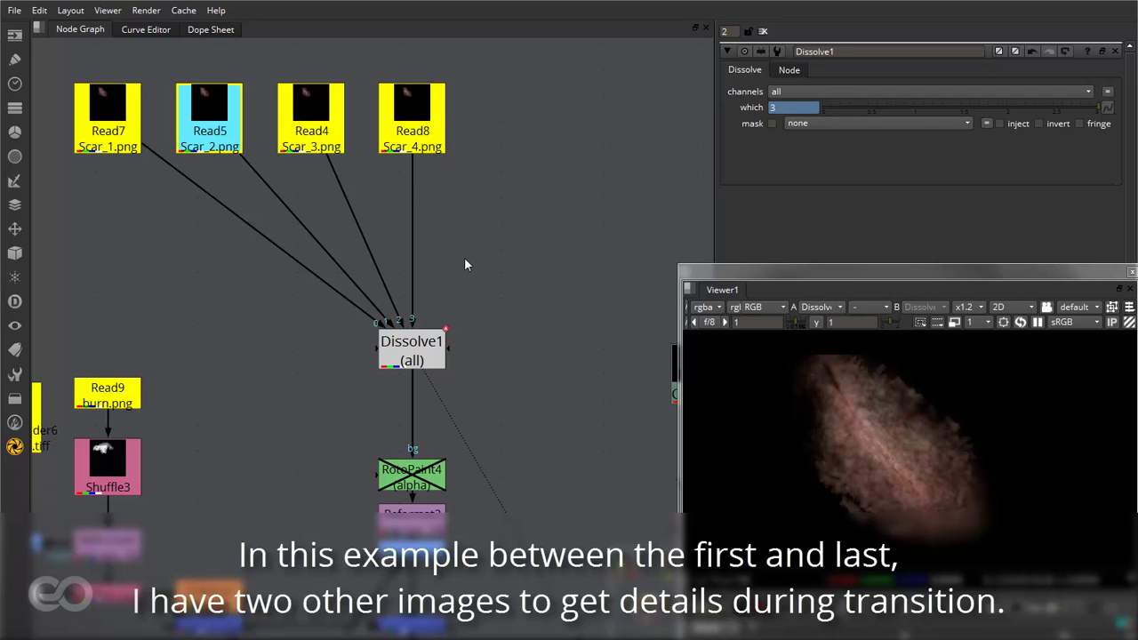
drag(56, 62, 526, 192)
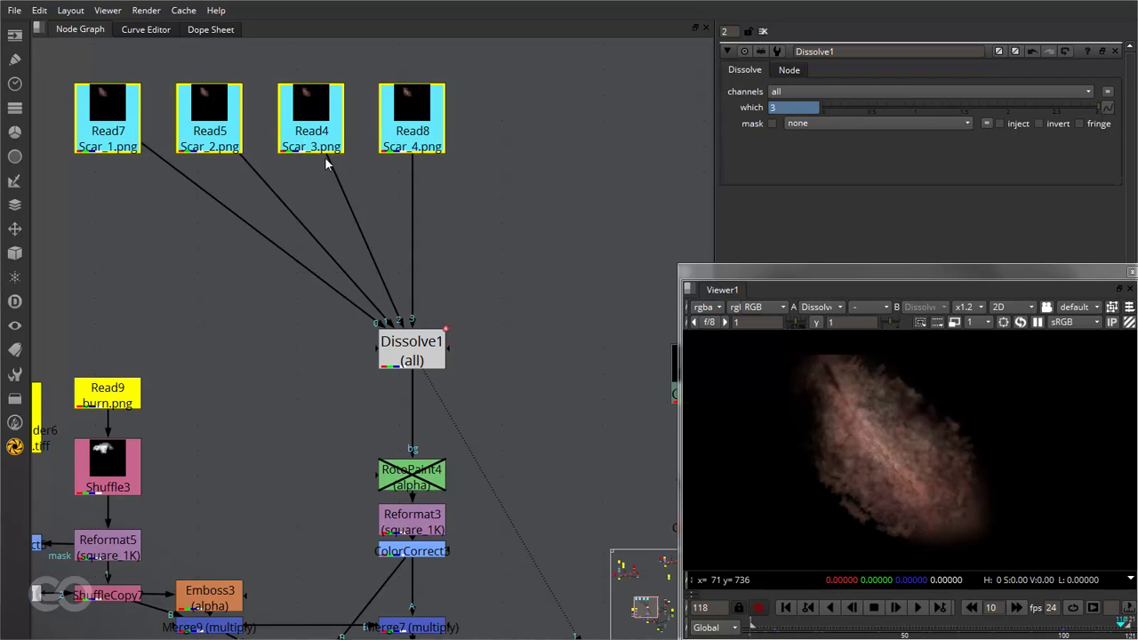
click(535, 300)
- Display the PFTrackScene2 node in the viewer and examine the face mesh with the projected scar from several angles
scroll(501, 107, down, 4)
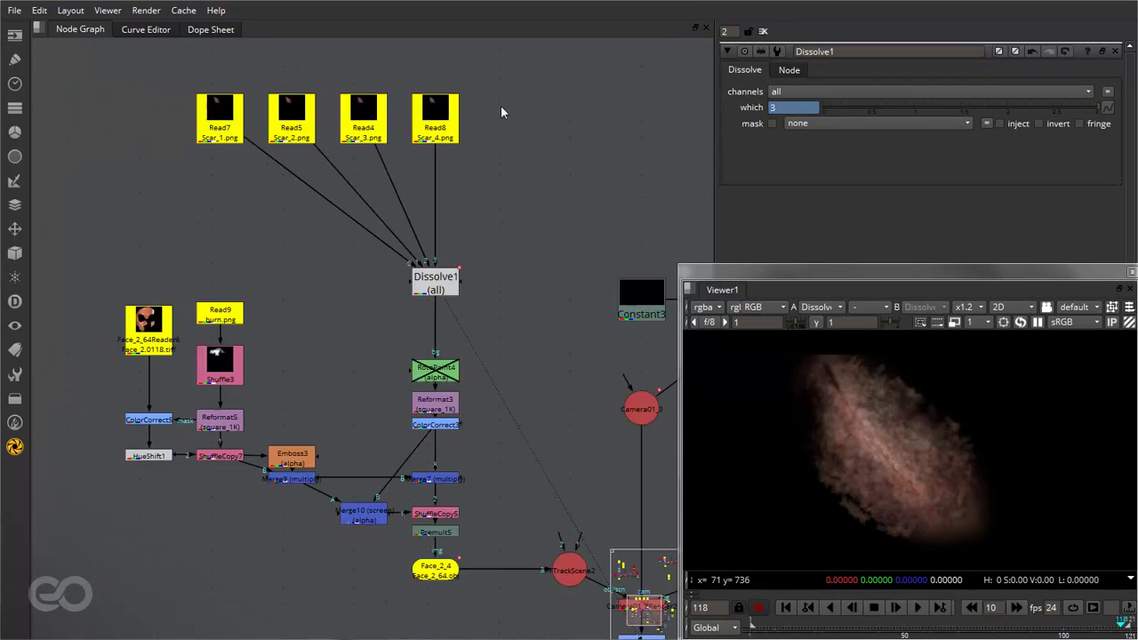
scroll(445, 279, up, 4)
click(449, 252)
shift+click(451, 248)
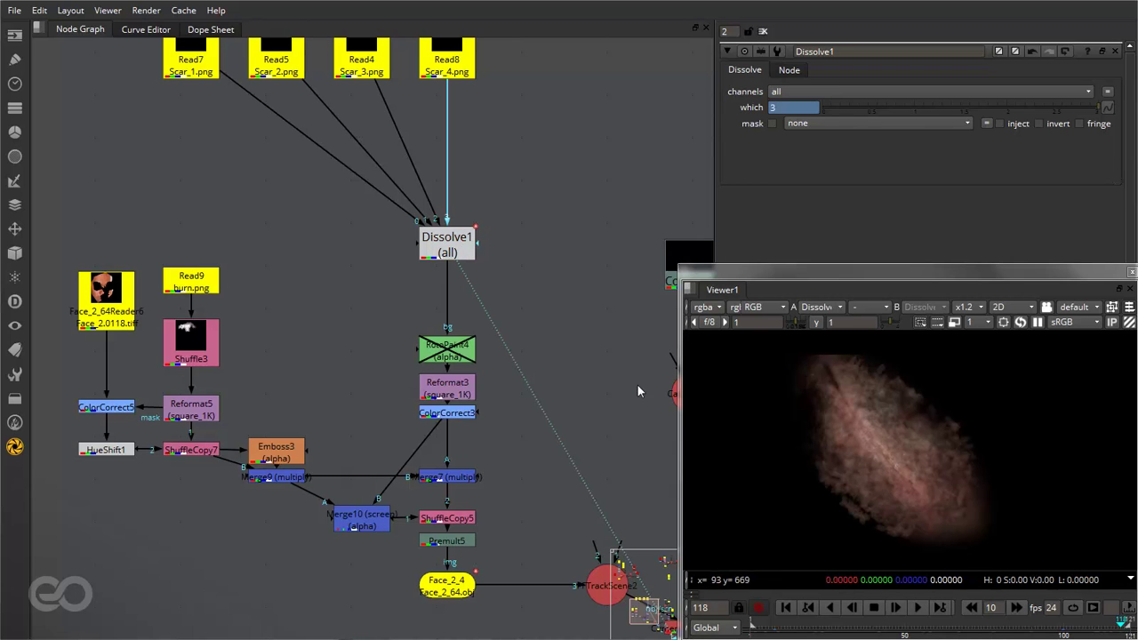
scroll(281, 331, down, 3)
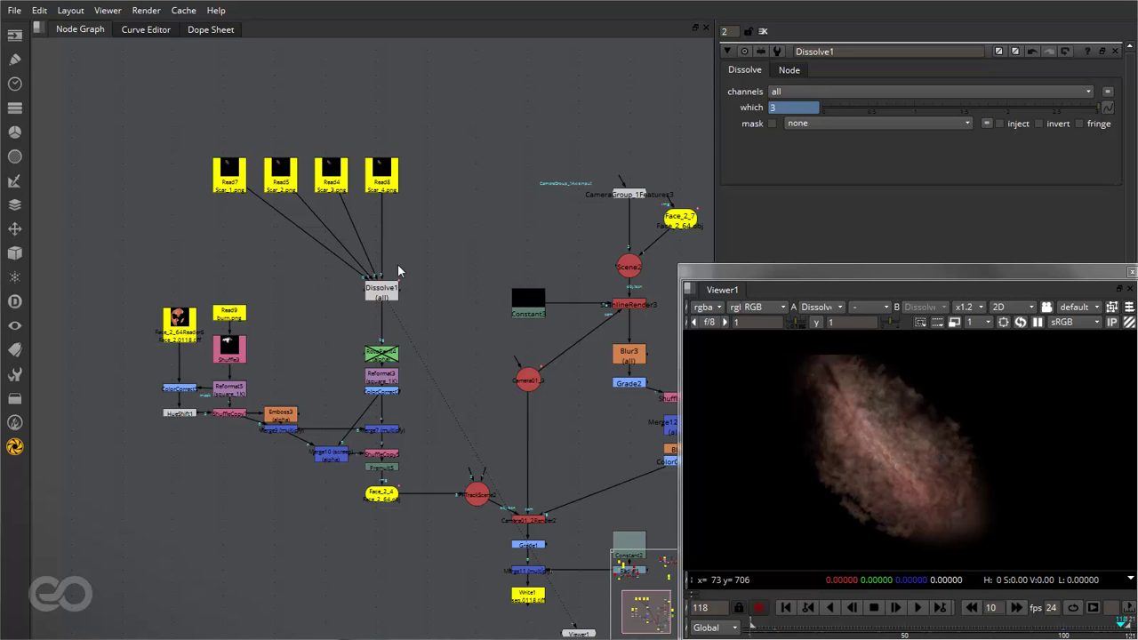
scroll(274, 211, down, 3)
scroll(364, 418, up, 3)
scroll(364, 419, up, 2)
click(425, 345)
key(1)
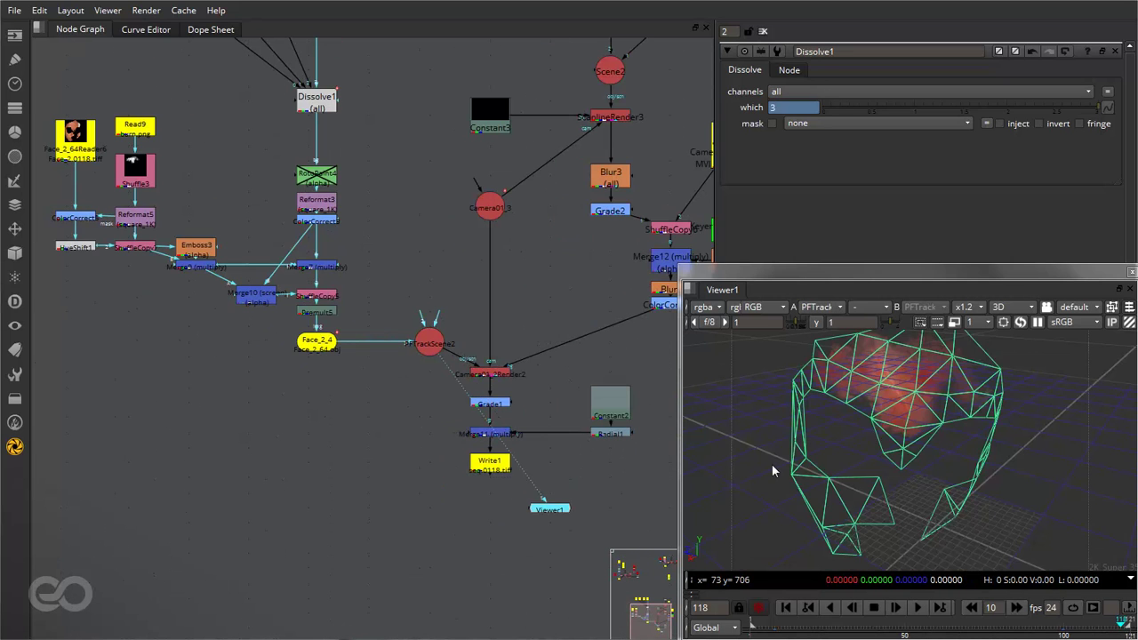
click(755, 402)
ctrl+drag(1001, 476, 856, 437)
click(932, 412)
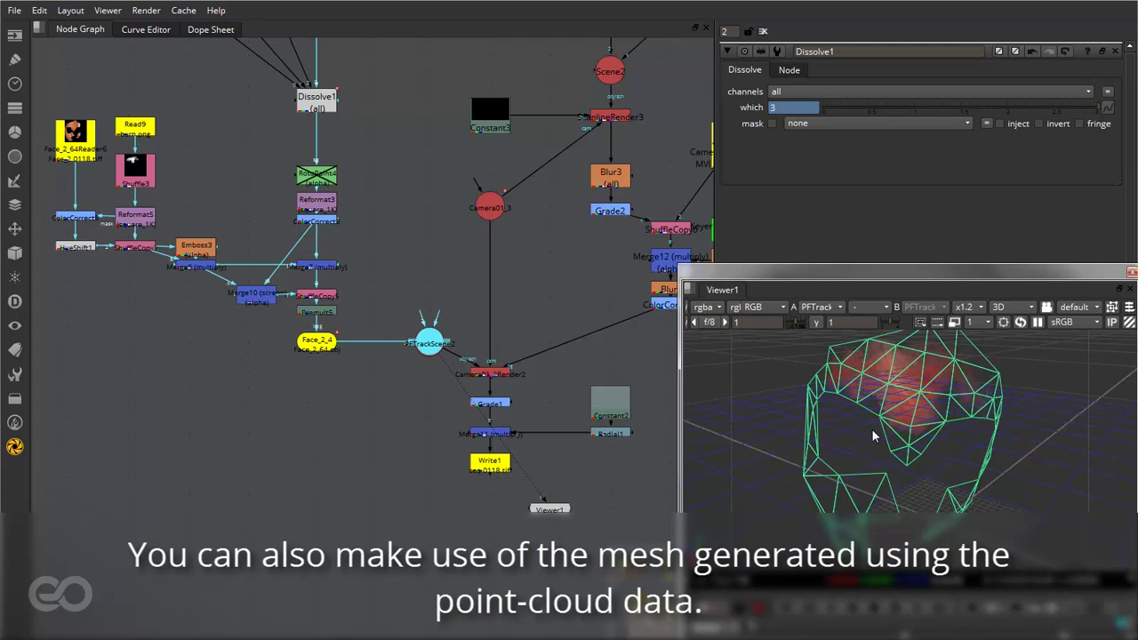
ctrl+drag(859, 411, 932, 407)
- View the Camera01_2Reader3 footage and examine the tracking marks on the face up close
key(f)
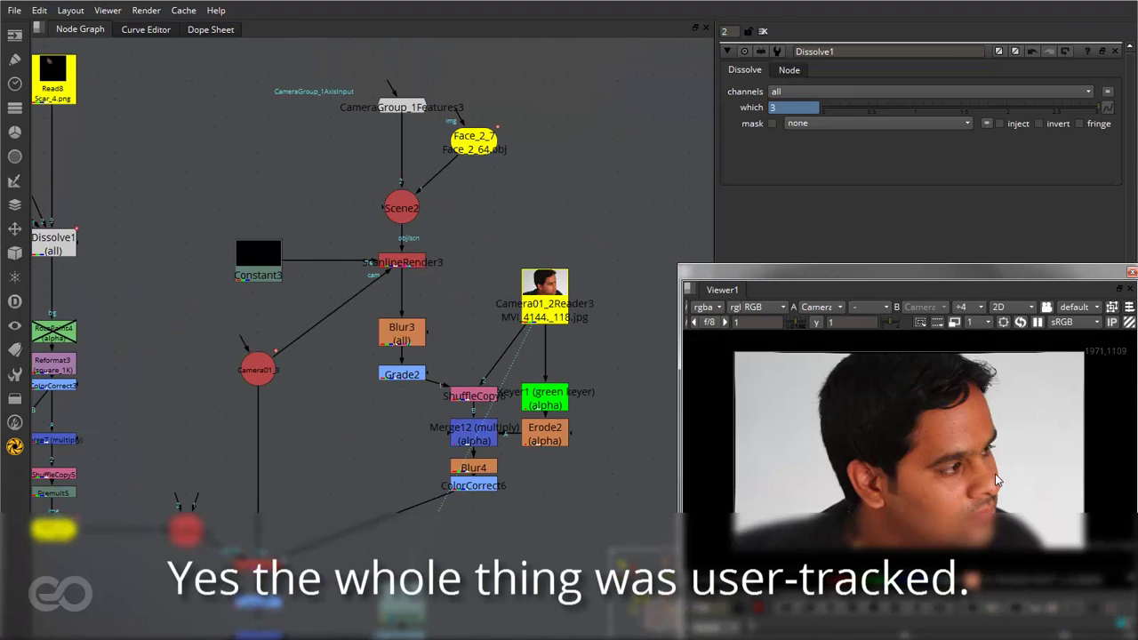
scroll(995, 474, up, 6)
scroll(800, 394, down, 4)
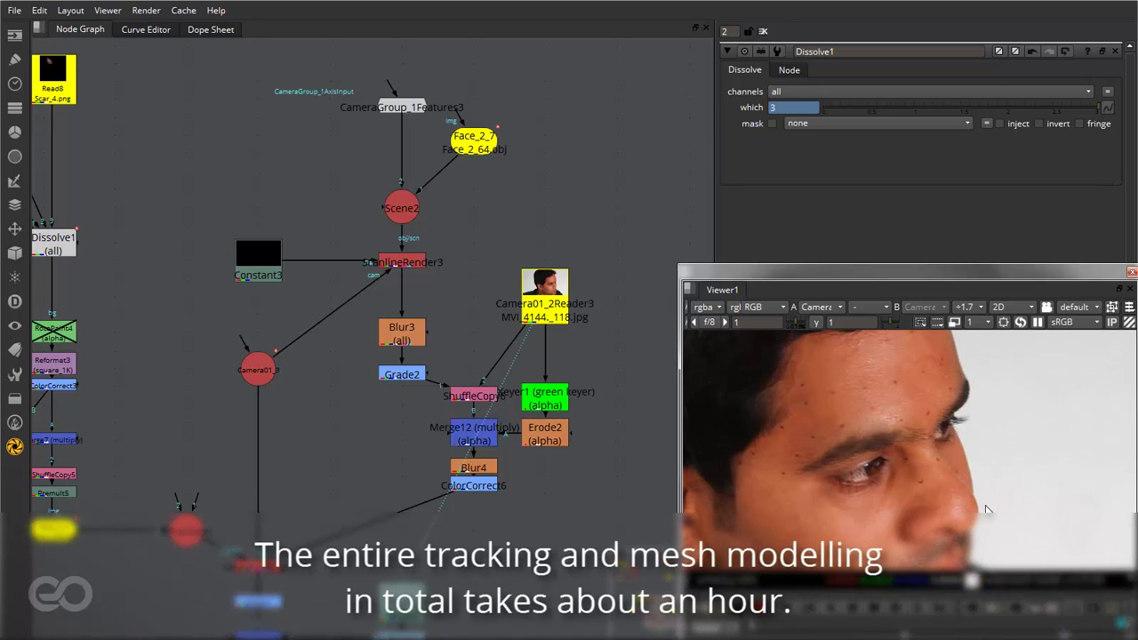
scroll(937, 405, down, 2)
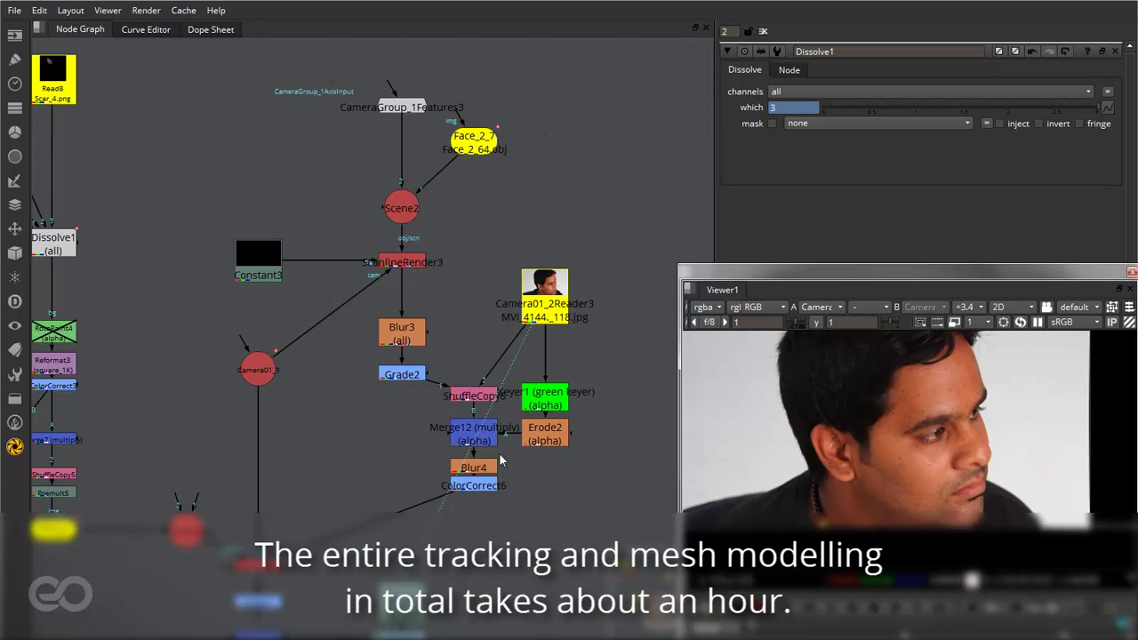
- Display the Face_2_4 geometry in the viewer and inspect the scar texture projected on its mesh
scroll(415, 429, down, 4)
scroll(285, 477, up, 5)
click(200, 460)
key(1)
mouse_move(939, 445)
ctrl+mouse_down()
mouse_move(990, 443)
mouse_move(830, 410)
mouse_move(884, 380)
mouse_move(939, 456)
ctrl+mouse_up()
scroll(938, 456, down, 3)
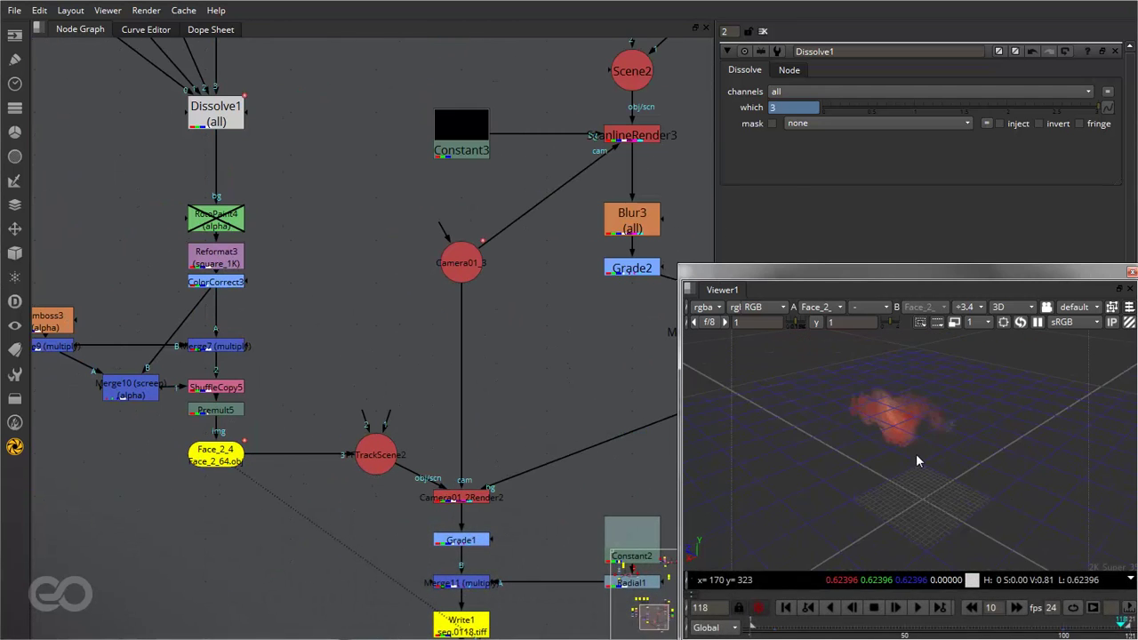
drag(882, 423, 904, 449)
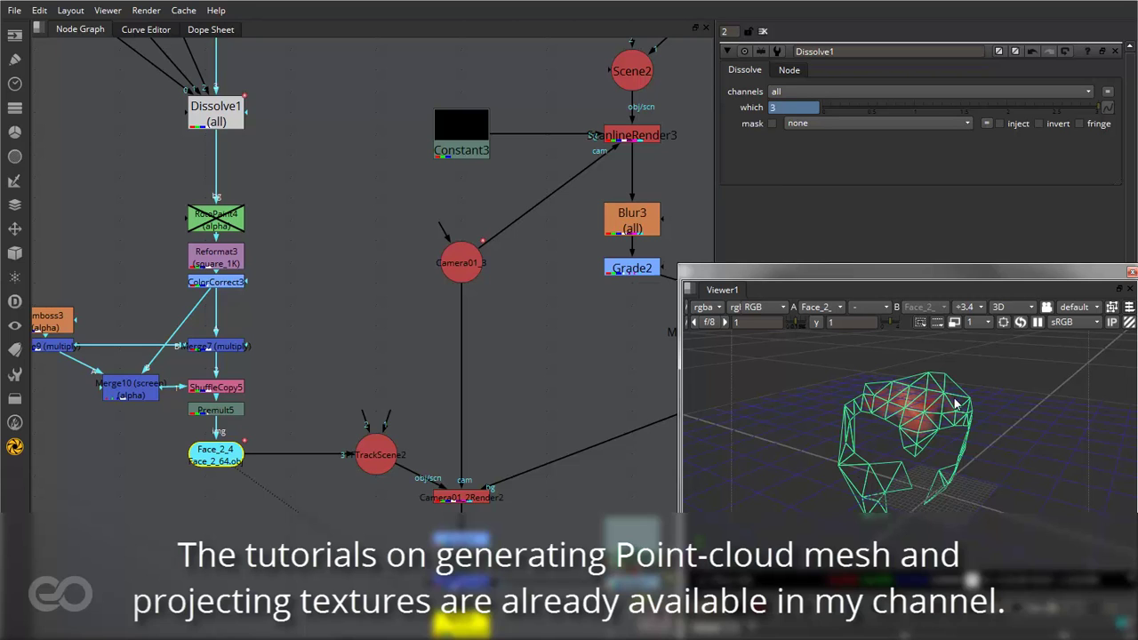
- Display the Dissolve1 output in the viewer and fit the whole image in view
alt+middle_drag(298, 356, 329, 362)
middle_drag(271, 330, 467, 504)
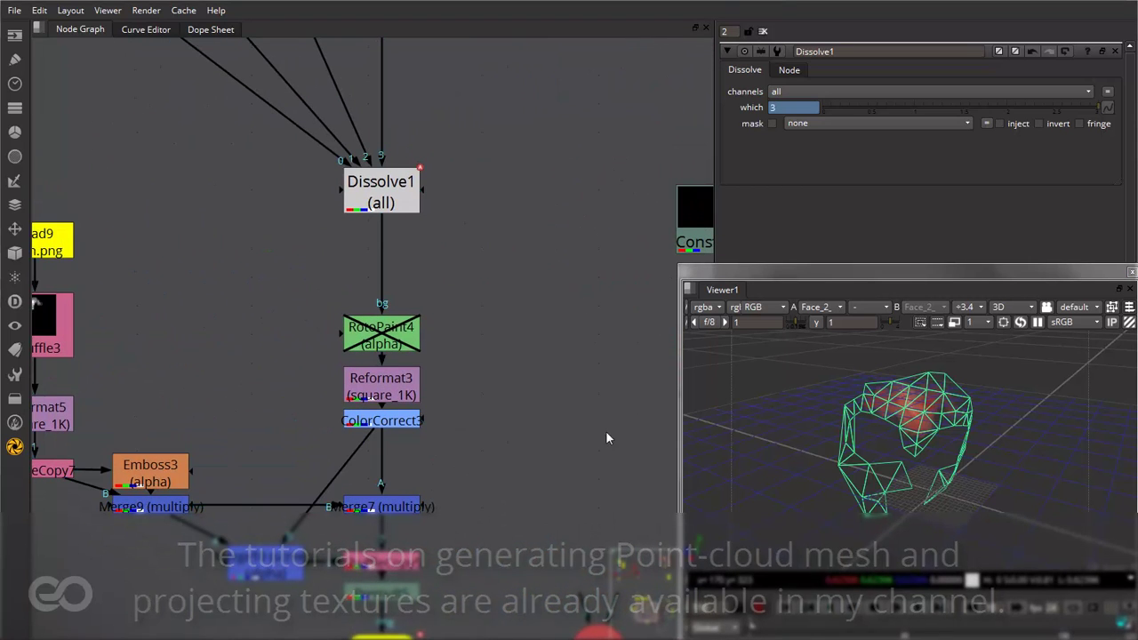
click(361, 203)
key(1)
key(f)
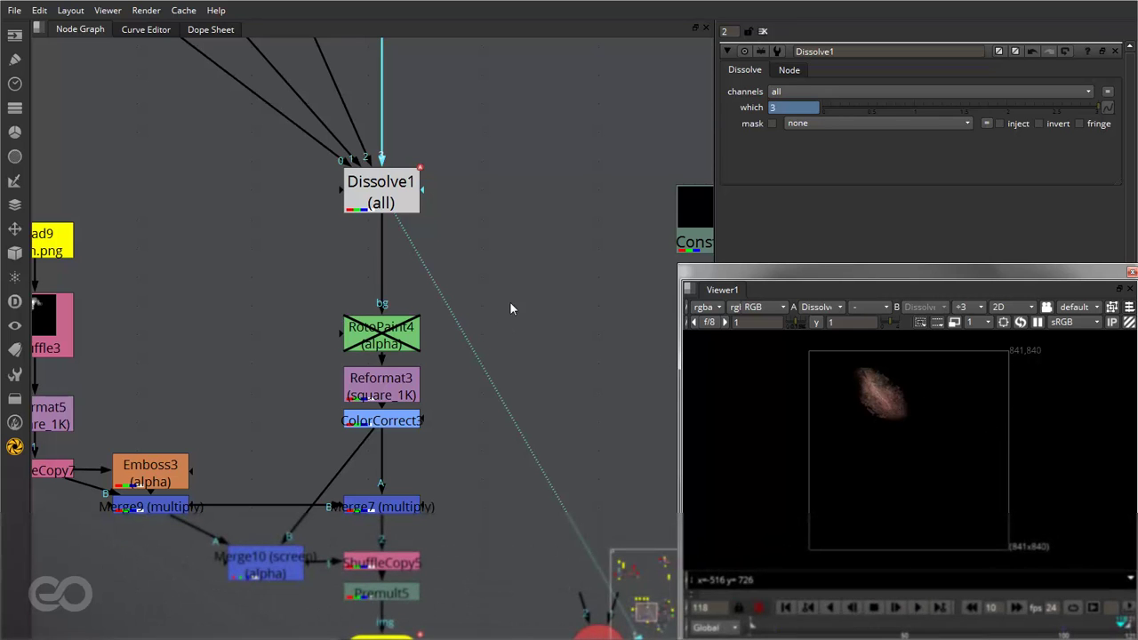
- View the ShuffleCopy5 output and examine the scar blended into the forehead texture up close
scroll(280, 159, down, 5)
scroll(249, 253, up, 3)
scroll(460, 413, down, 2)
scroll(315, 191, up, 1)
click(407, 217)
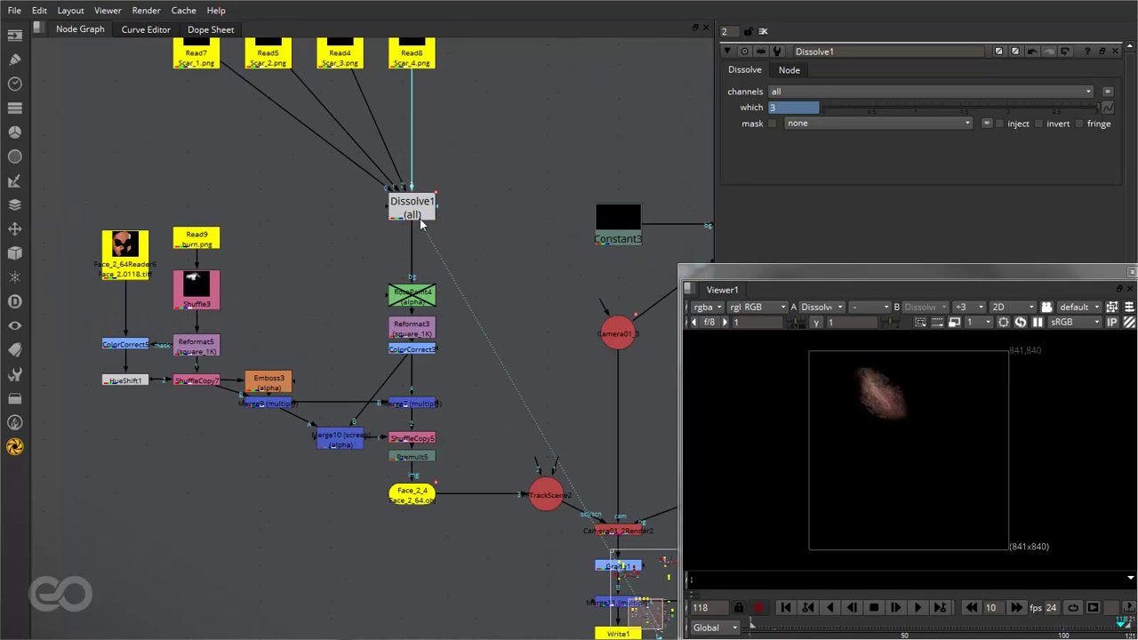
click(422, 444)
key(1)
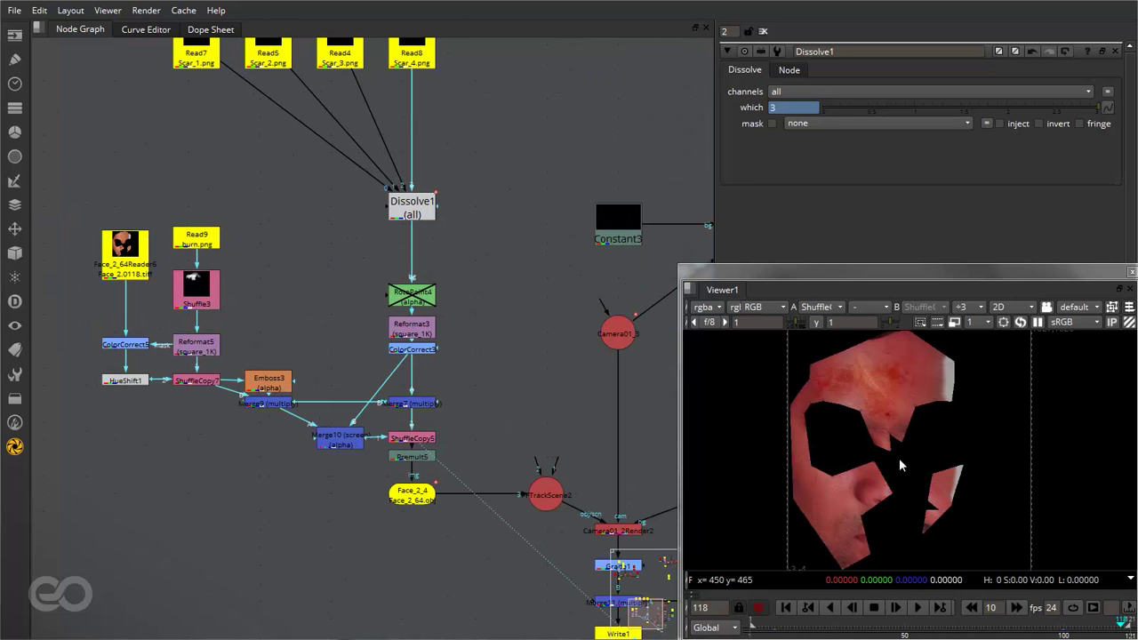
key(f)
scroll(869, 381, up, 3)
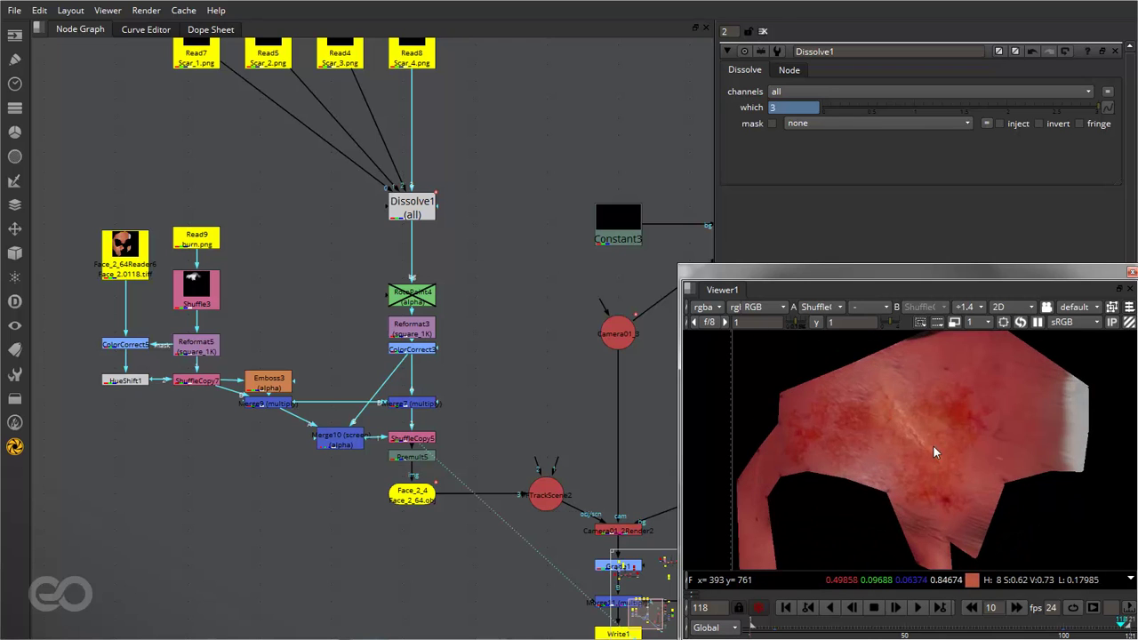
- View the Premult5 output and scrub the timeline to frame 72 to check the scar transition
click(426, 461)
key(1)
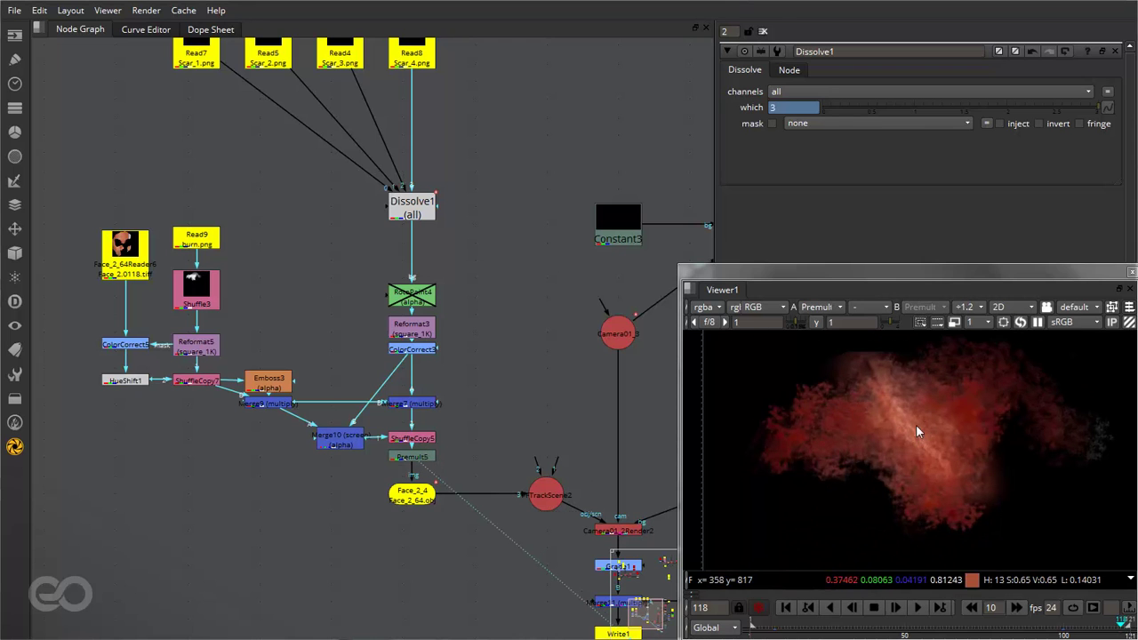
click(982, 624)
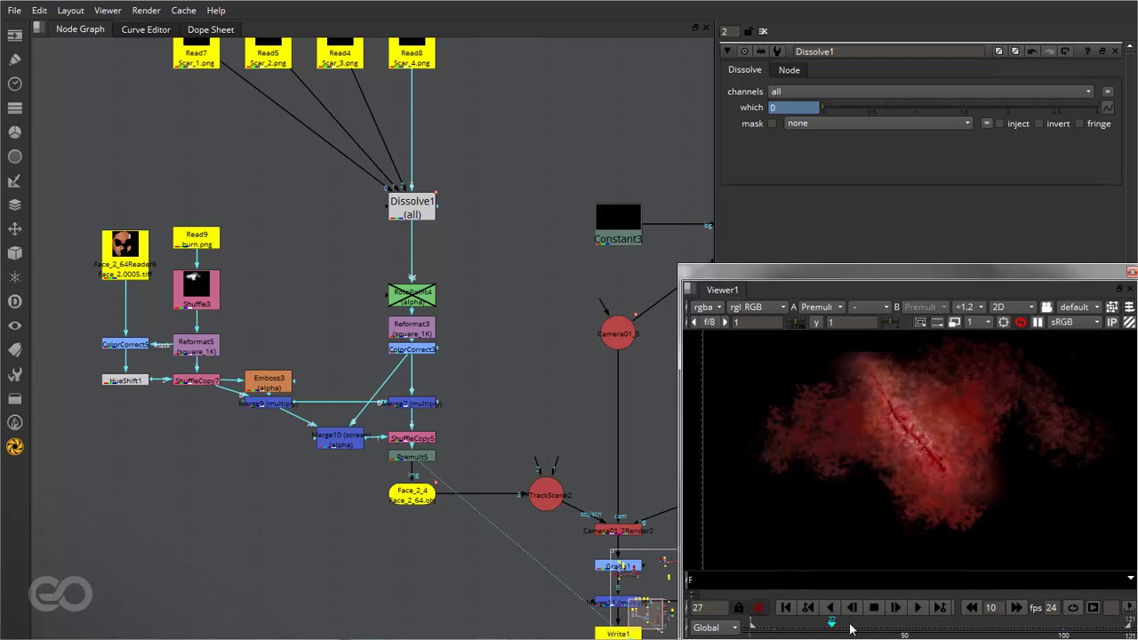
mouse_move(991, 624)
mouse_down()
mouse_move(1101, 624)
mouse_move(974, 624)
mouse_up()
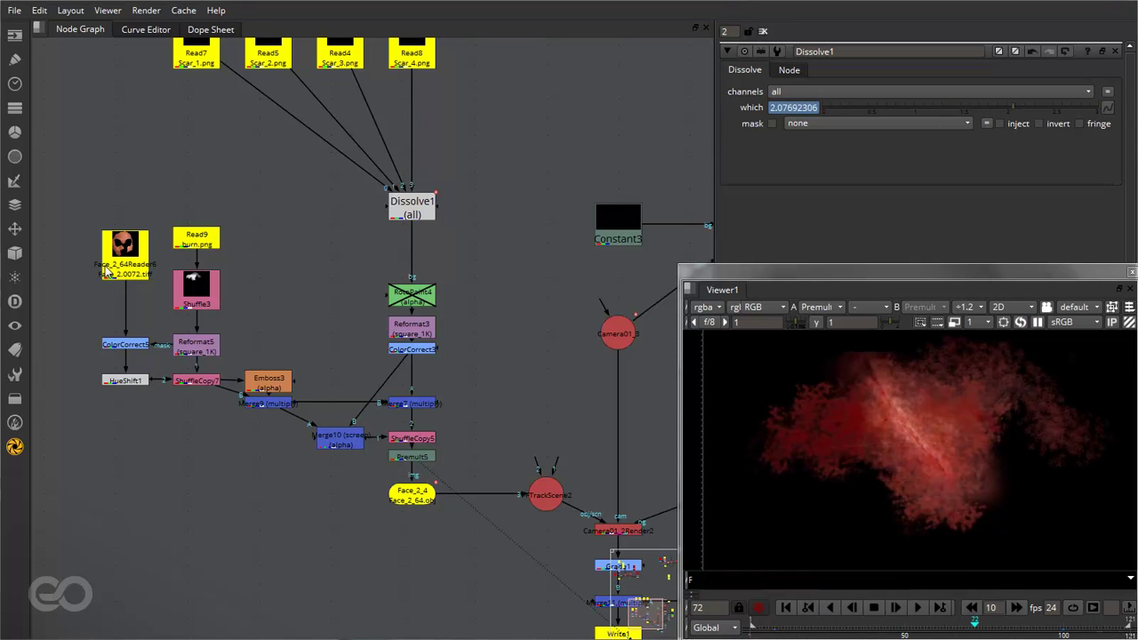
- Inspect the burn mask from Shuffle3 and the face texture from Face_2_64Reader6 in turn
scroll(111, 256, up, 3)
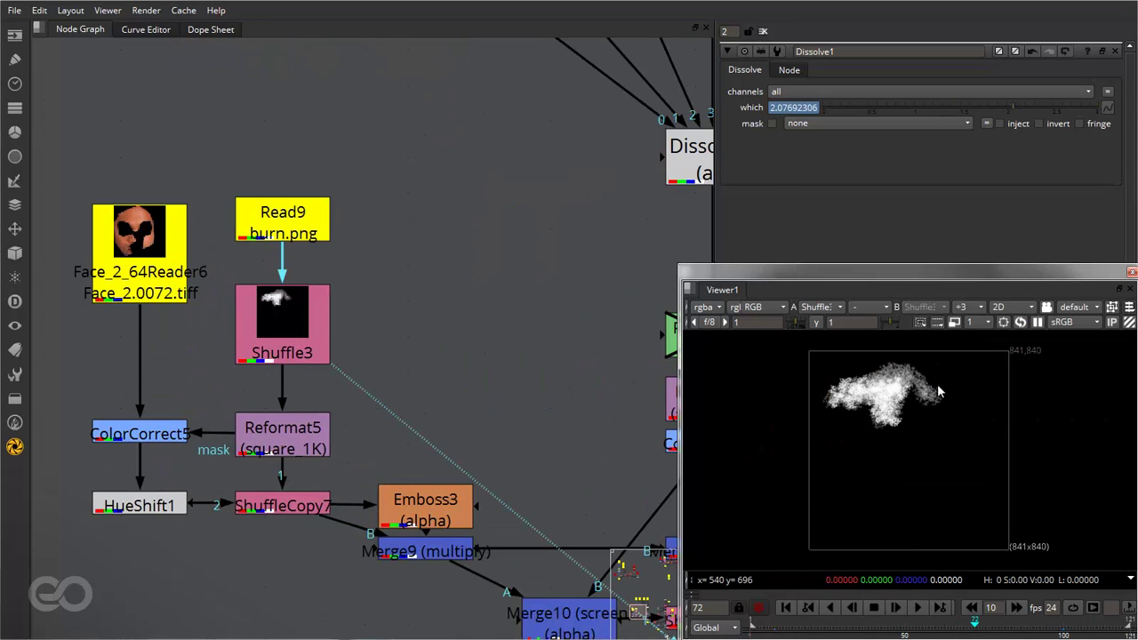
scroll(938, 392, up, 3)
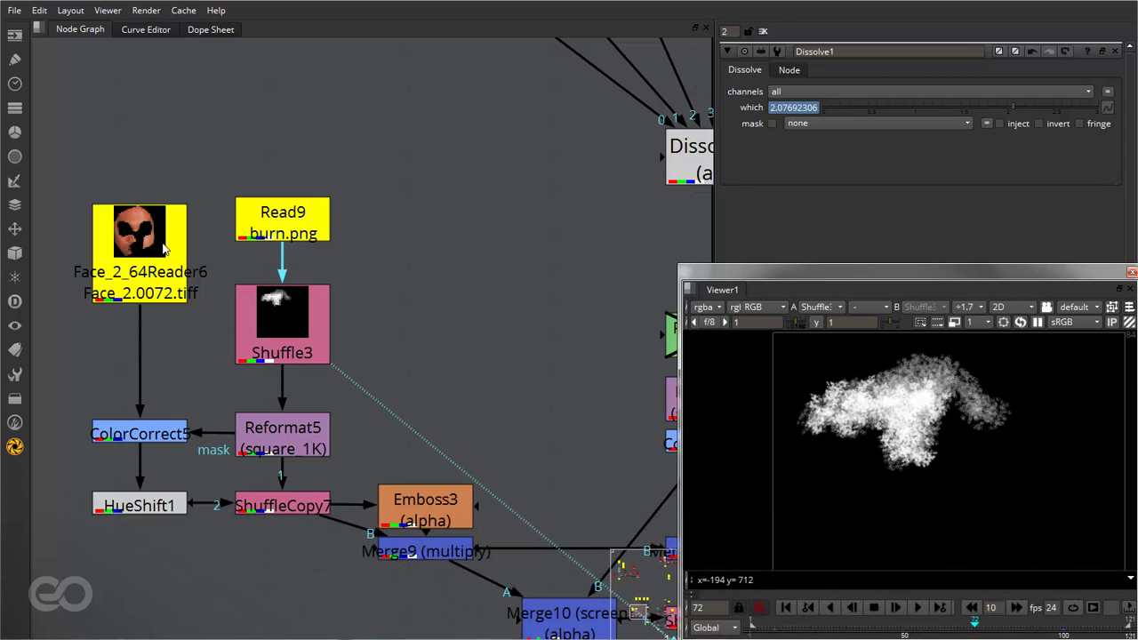
key(1)
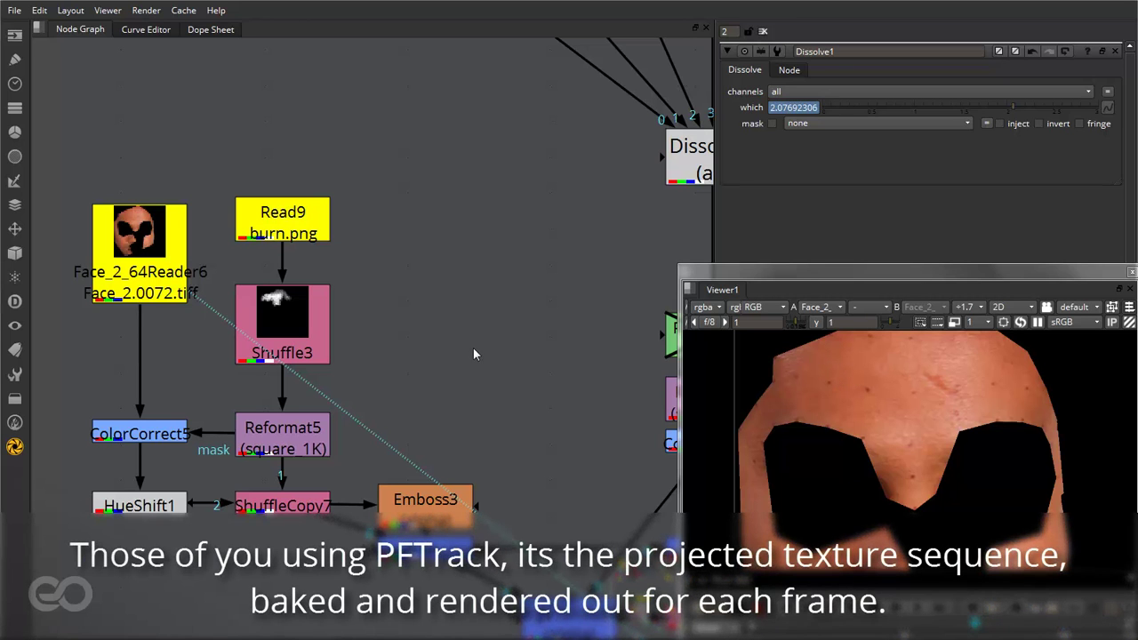
- Display the Premult5 output again to examine the combined scar and burn texture at frame 72
scroll(84, 238, down, 2)
middle_drag(211, 315, 164, 286)
click(503, 513)
key(2)
key(1)
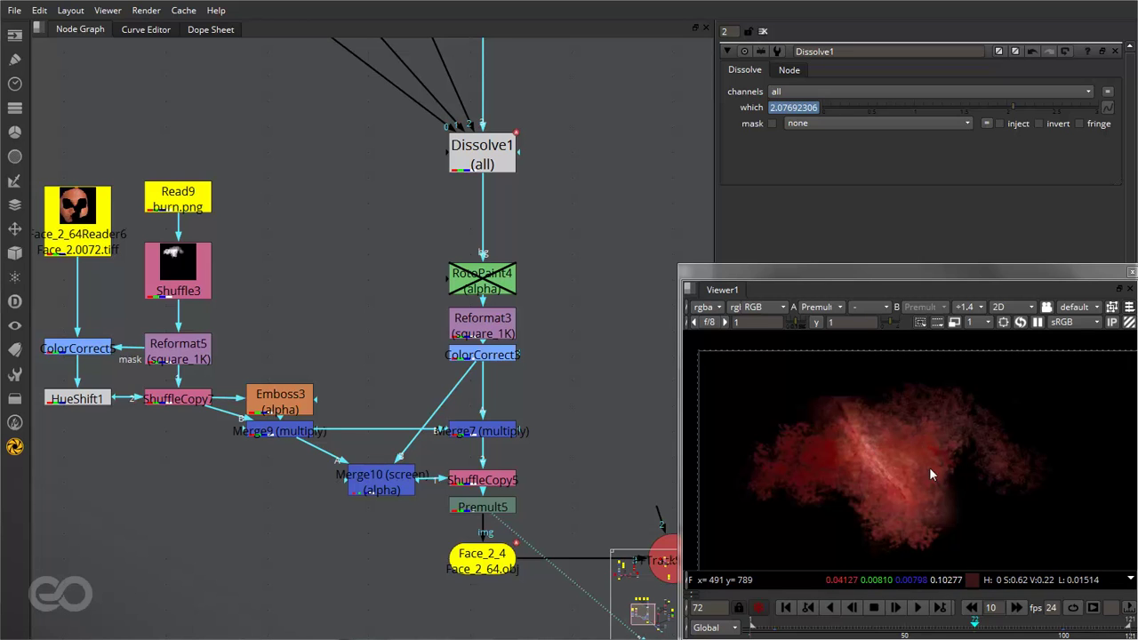
- Show the Face_2_4 geometry in the 3D view and examine the combined scar and burn texture on it closely
scroll(433, 282, down, 6)
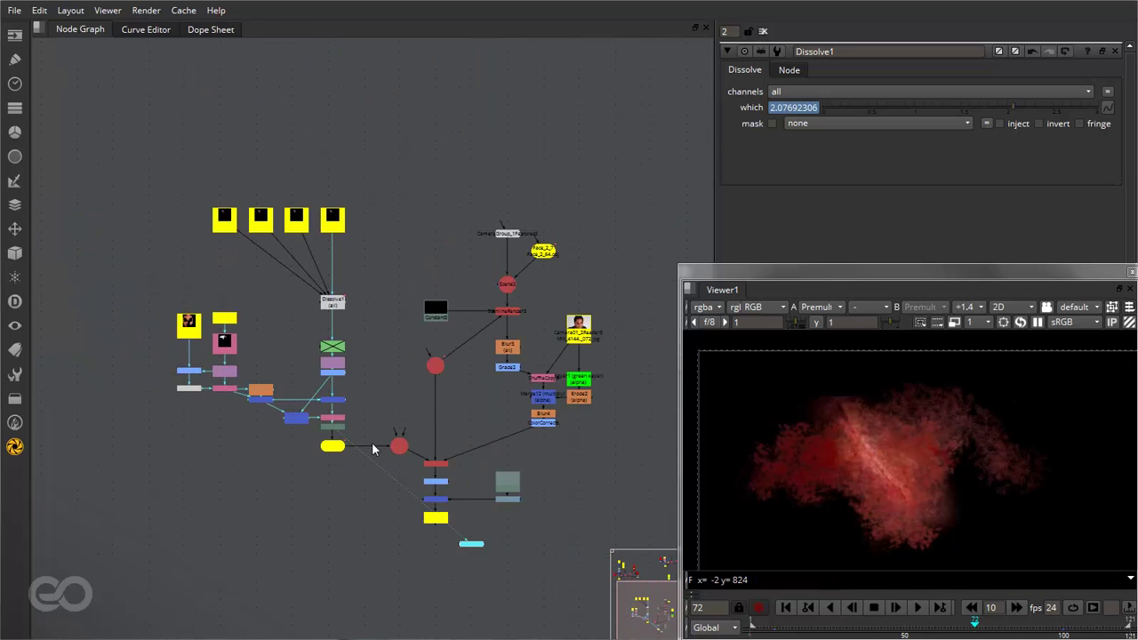
scroll(330, 469, up, 4)
key(1)
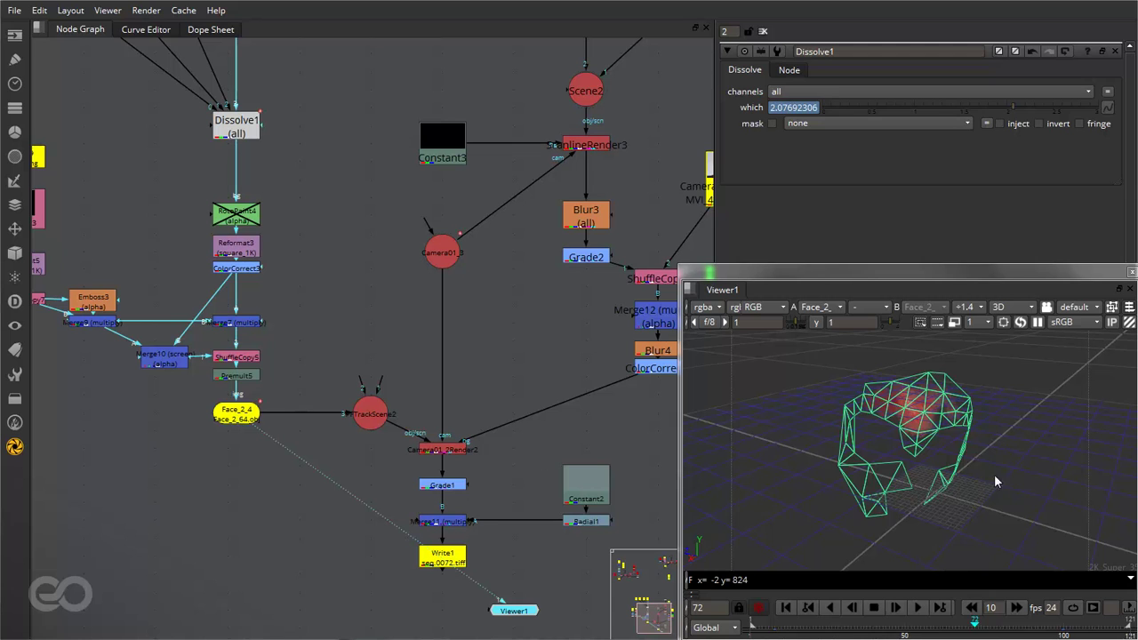
click(968, 472)
middle_drag(868, 427, 896, 399)
scroll(944, 424, up, 3)
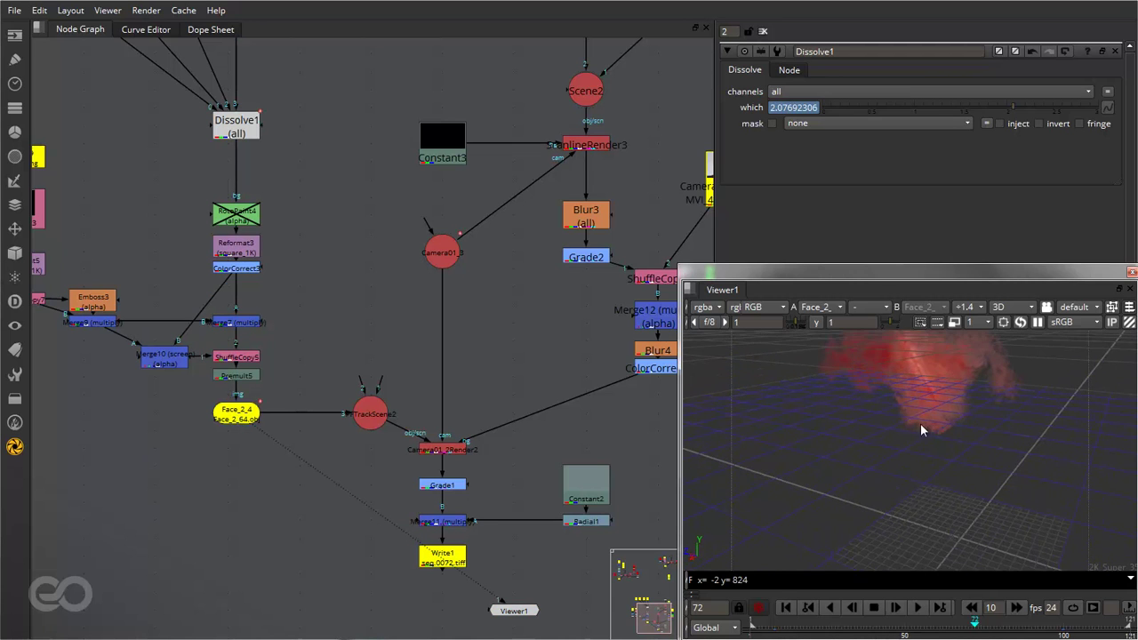
- Display the Camera01_2Render2 output and switch the viewer from 3D to 2D to examine the scar composited on the forehead
alt+right_drag(938, 390, 906, 467)
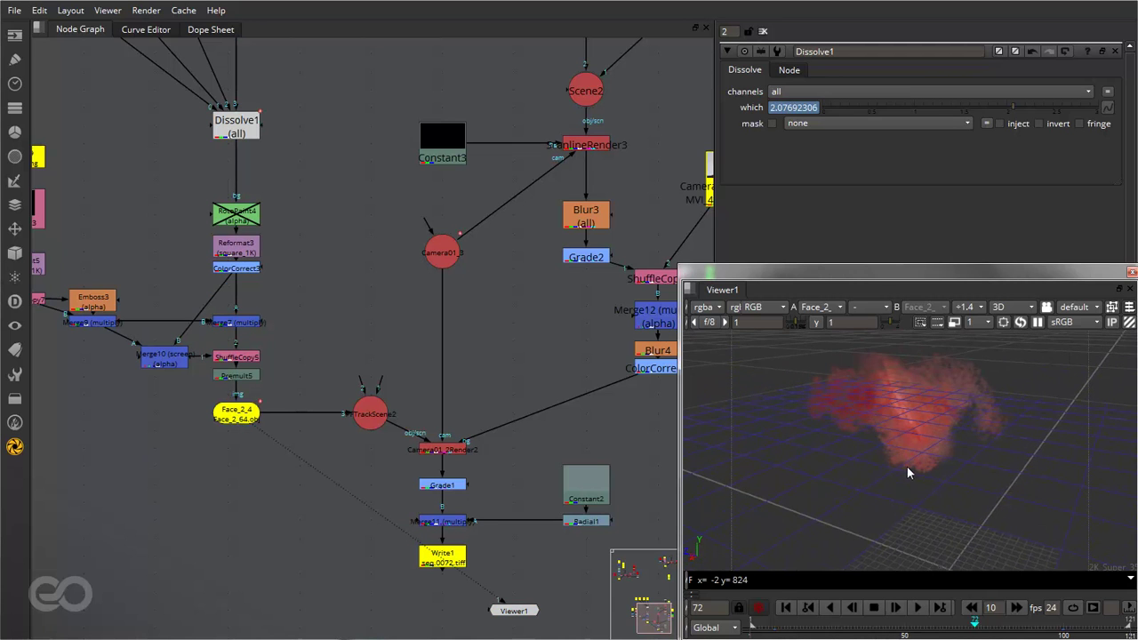
click(443, 451)
key(1)
click(958, 530)
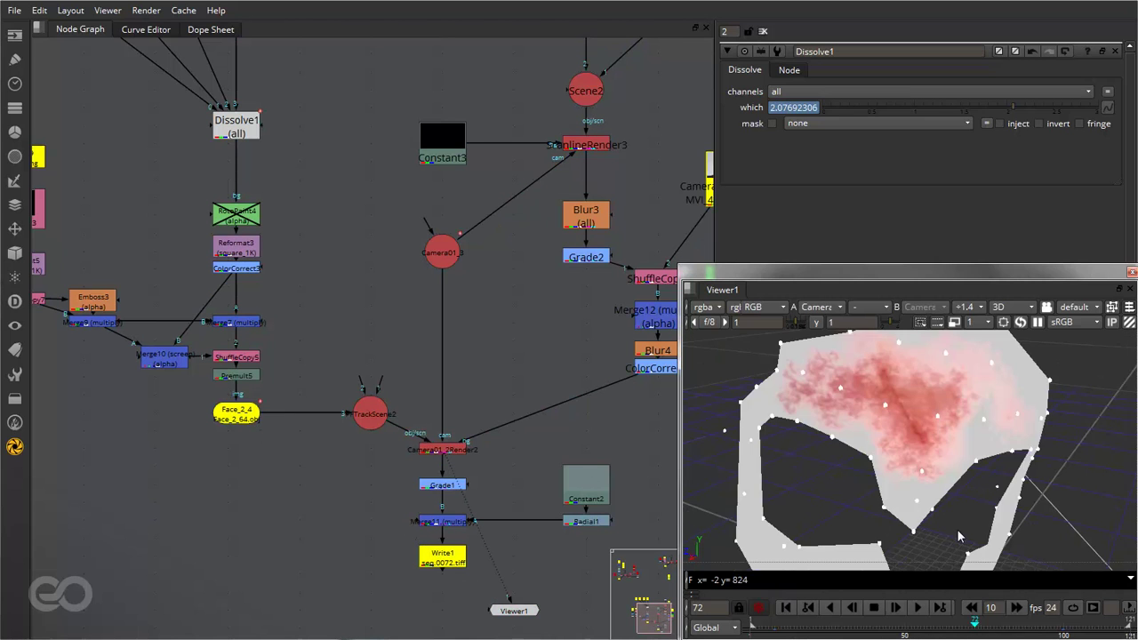
key(Tab)
scroll(837, 385, down, 4)
scroll(882, 486, up, 4)
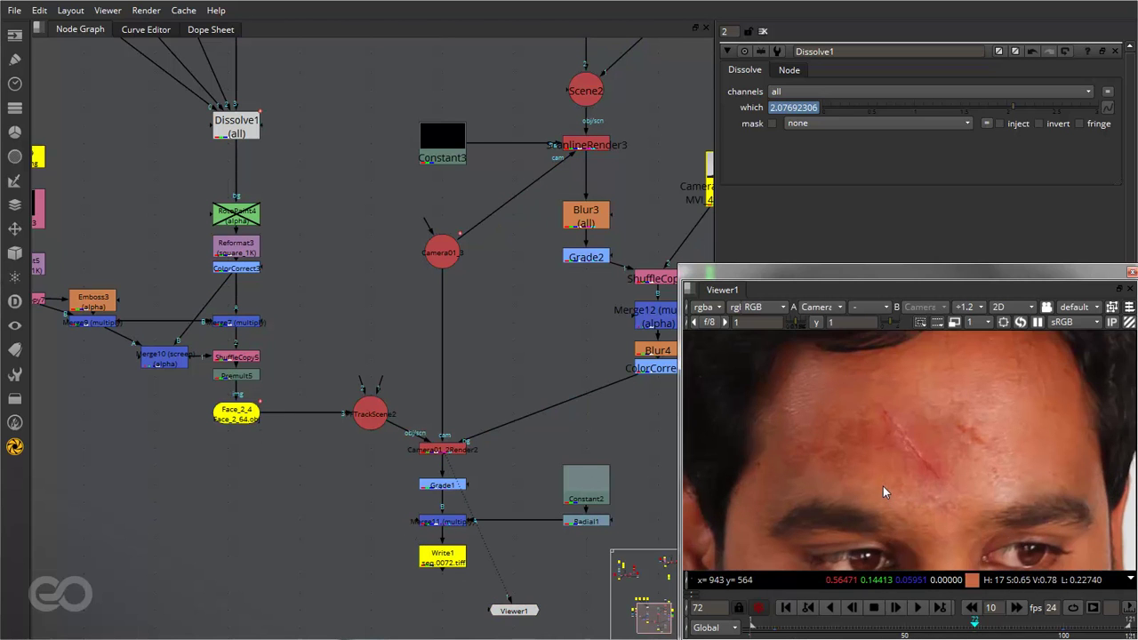
- Disconnect the background input of Camera01_2Render2 and view the rendered scar and burn texture on its own
click(464, 449)
key(1)
scroll(938, 431, up, 3)
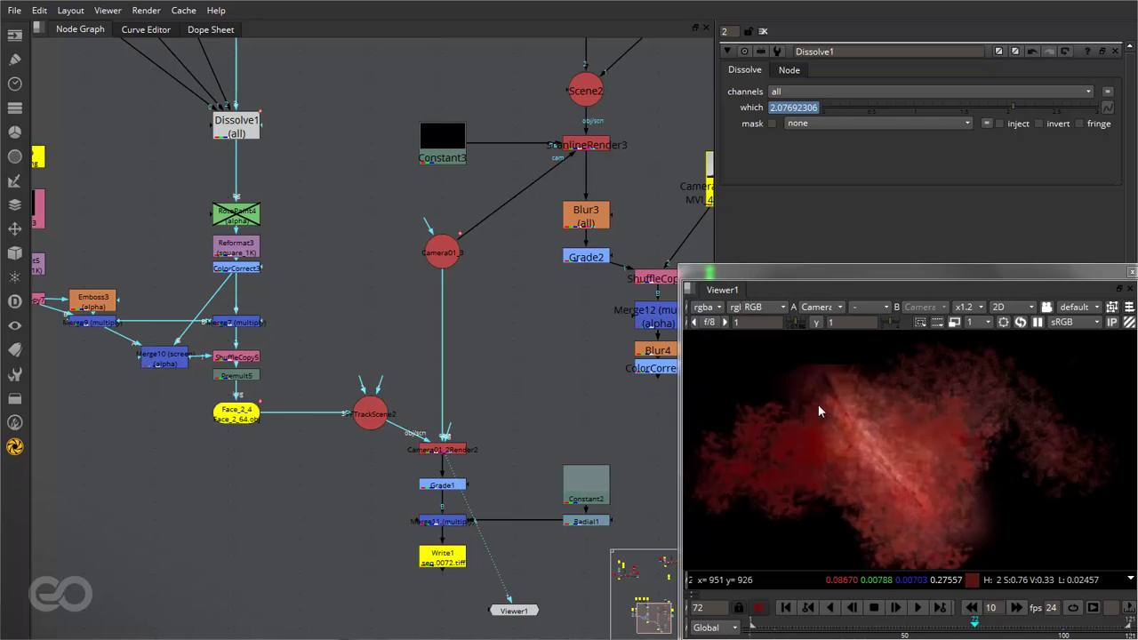
scroll(810, 385, down, 4)
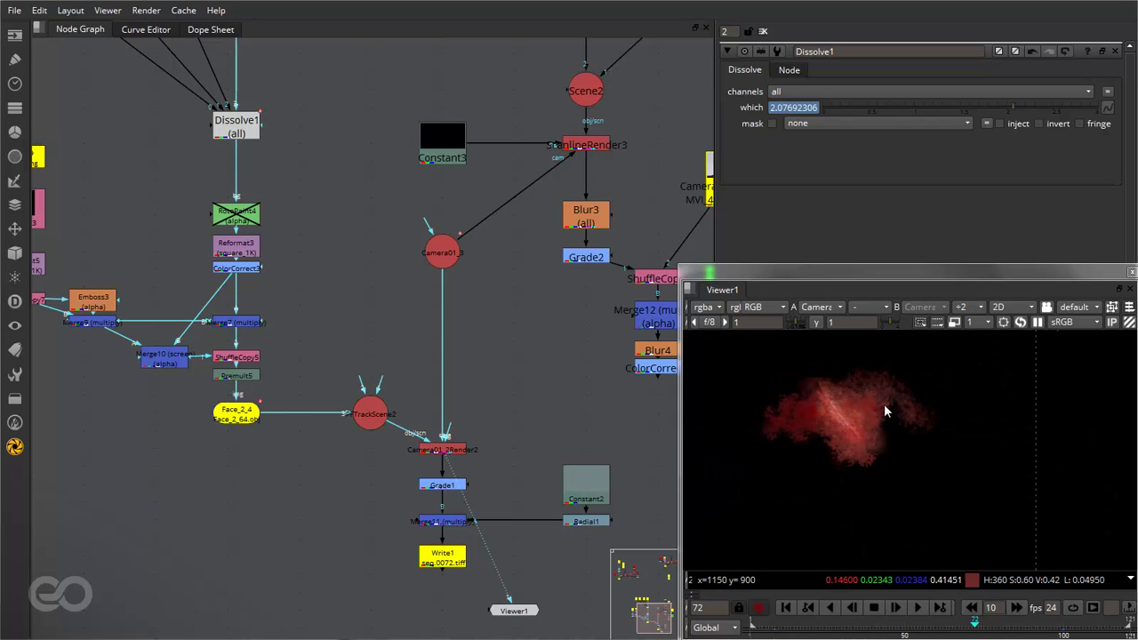
- Scrub the timeline through the isolated scar render to check its motion and transition, stopping at frame 49
click(862, 627)
drag(852, 630, 946, 628)
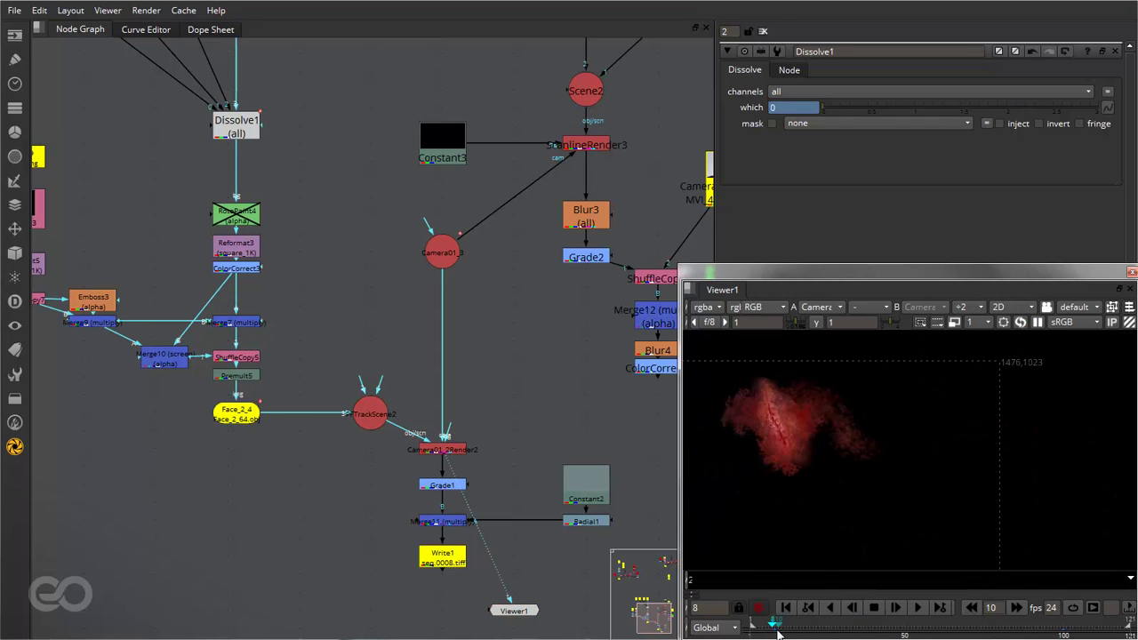
scroll(782, 384, up, 3)
click(874, 607)
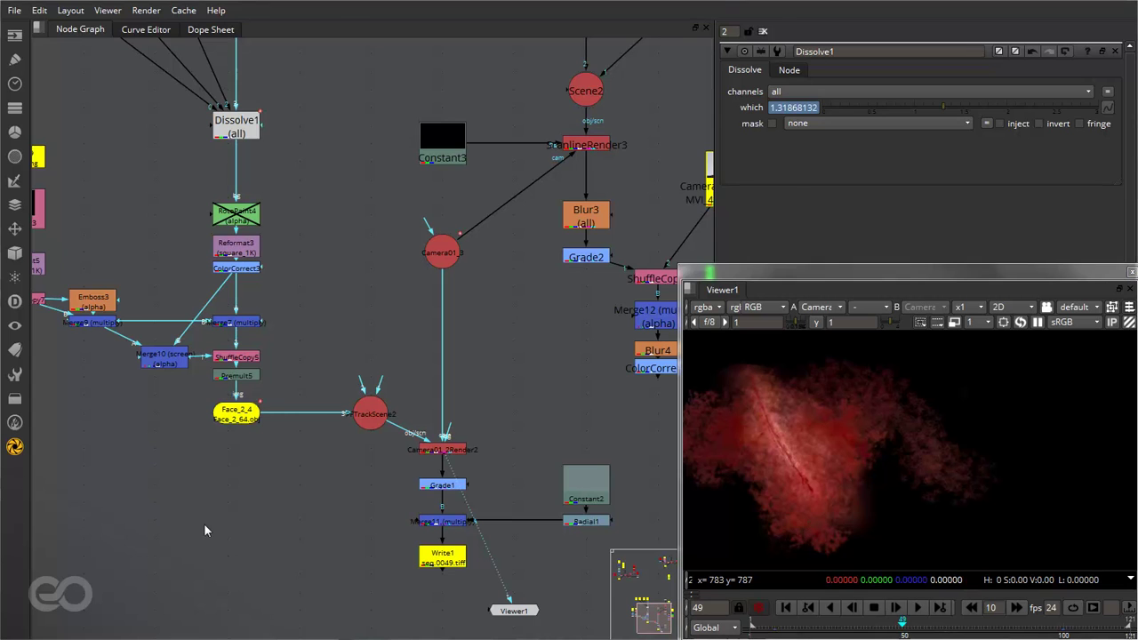
- Display the original Camera01_2Reader3 footage and examine the tracking markers on the face closely
scroll(210, 543, down, 3)
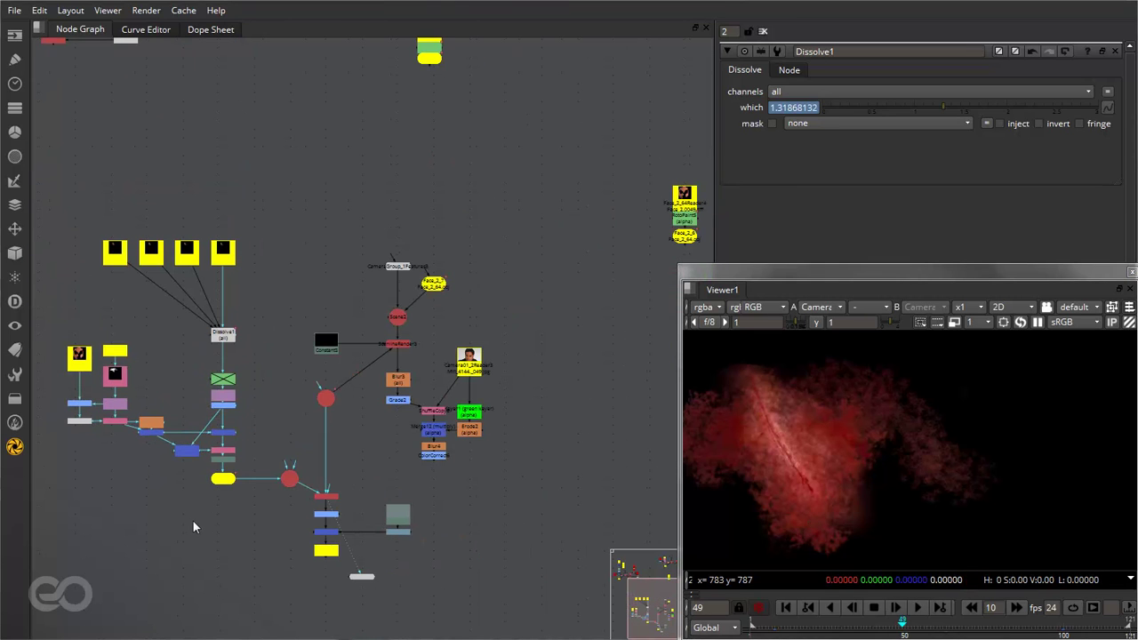
scroll(475, 364, up, 5)
click(471, 383)
key(1)
scroll(971, 472, down, 3)
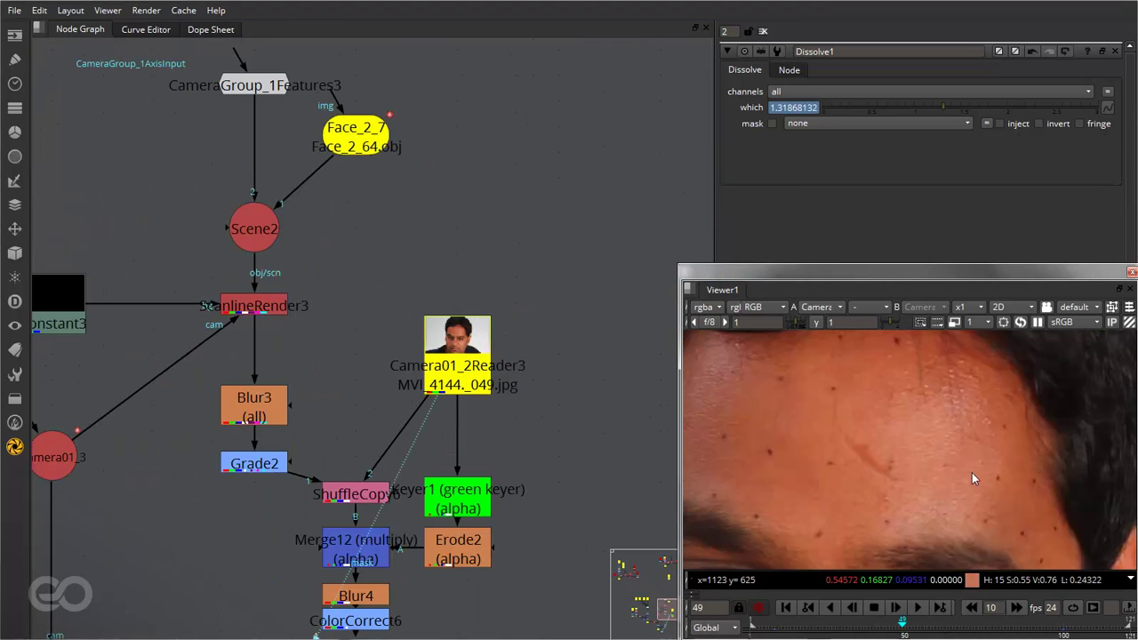
scroll(937, 464, up, 3)
scroll(877, 458, down, 3)
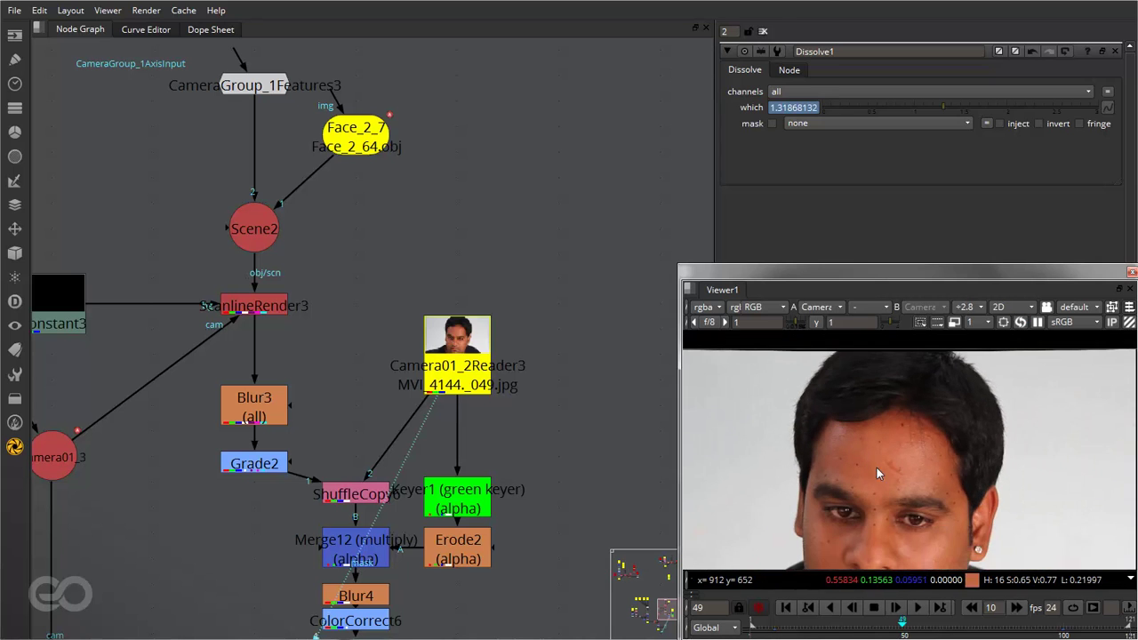
scroll(918, 528, up, 3)
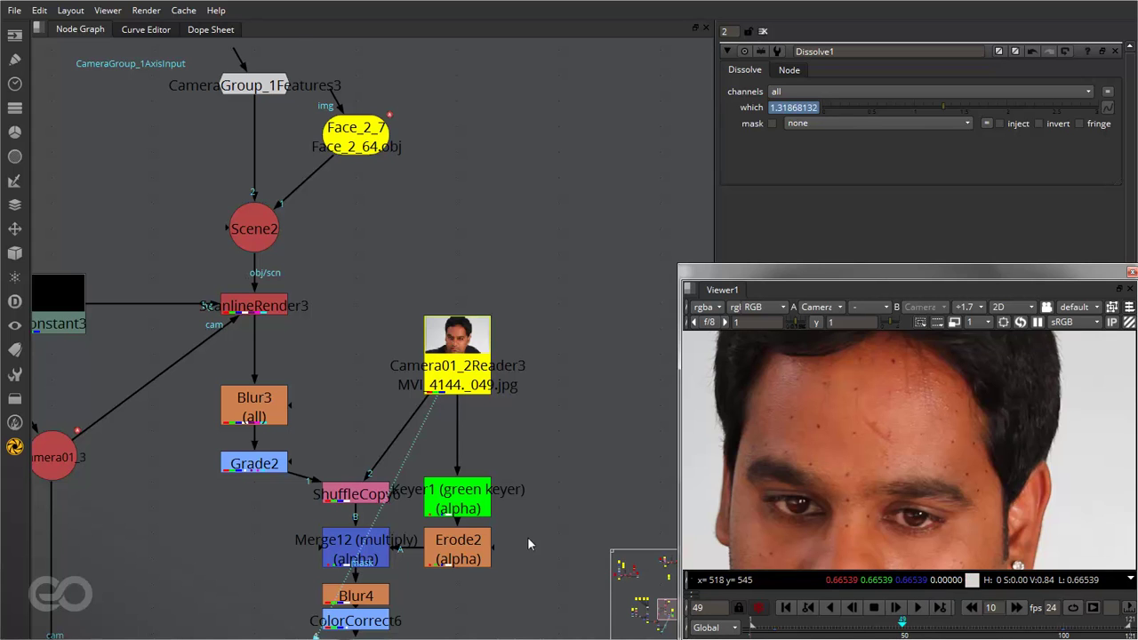
- Add a Roto node beside Camera01_2Reader3, connect its bg input to the footage and view its output
scroll(528, 518, down, 5)
scroll(405, 487, up, 4)
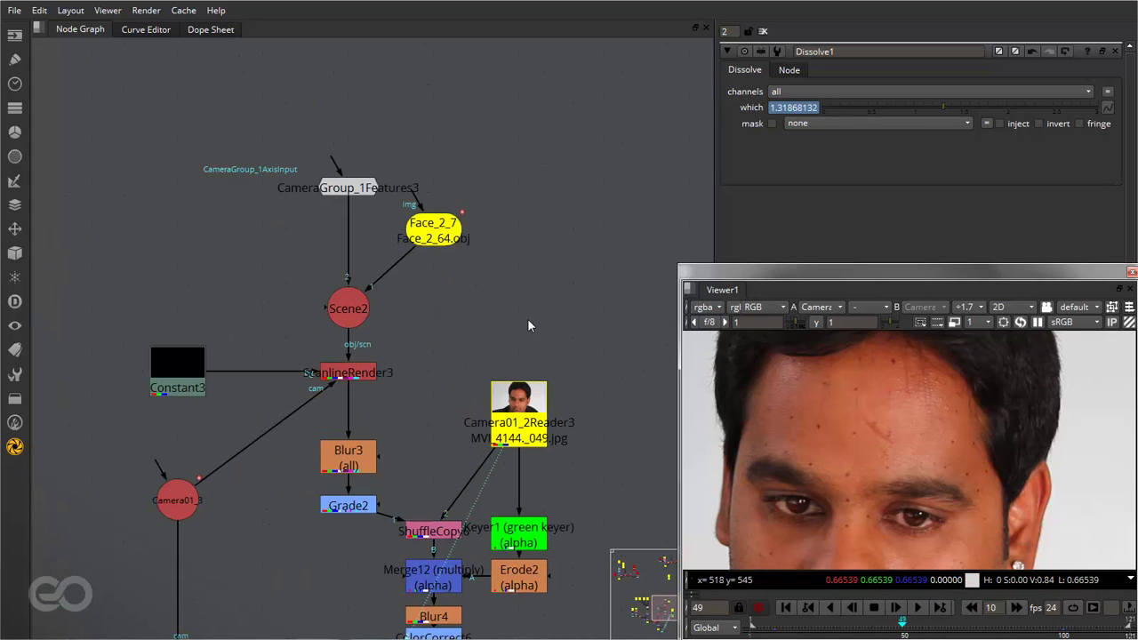
scroll(315, 346, down, 2)
scroll(566, 439, up, 4)
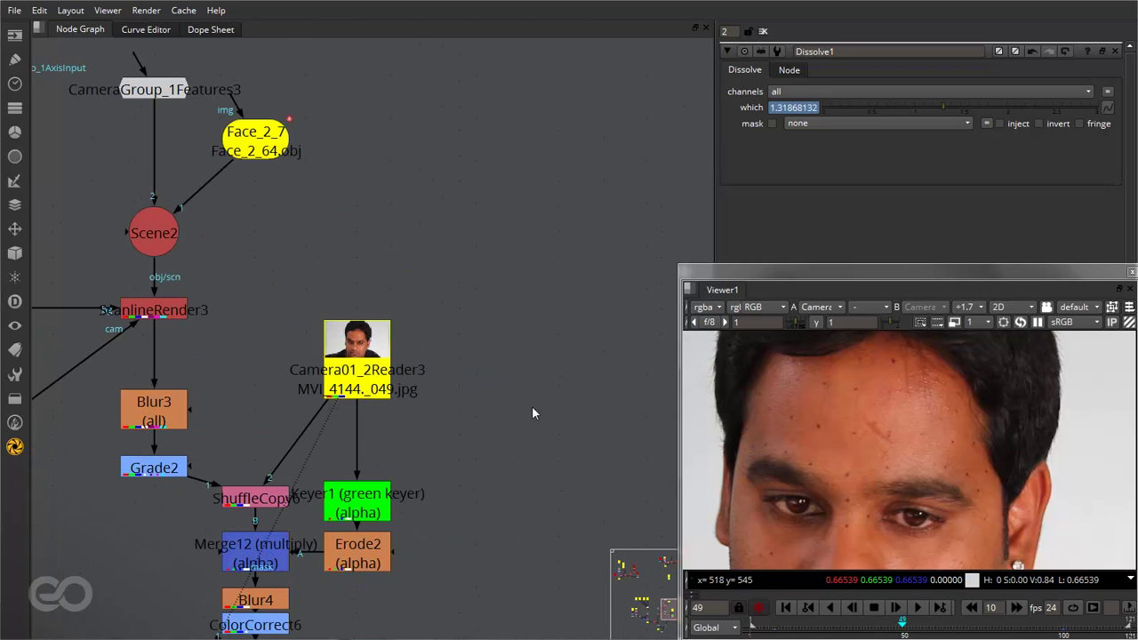
scroll(532, 405, up, 3)
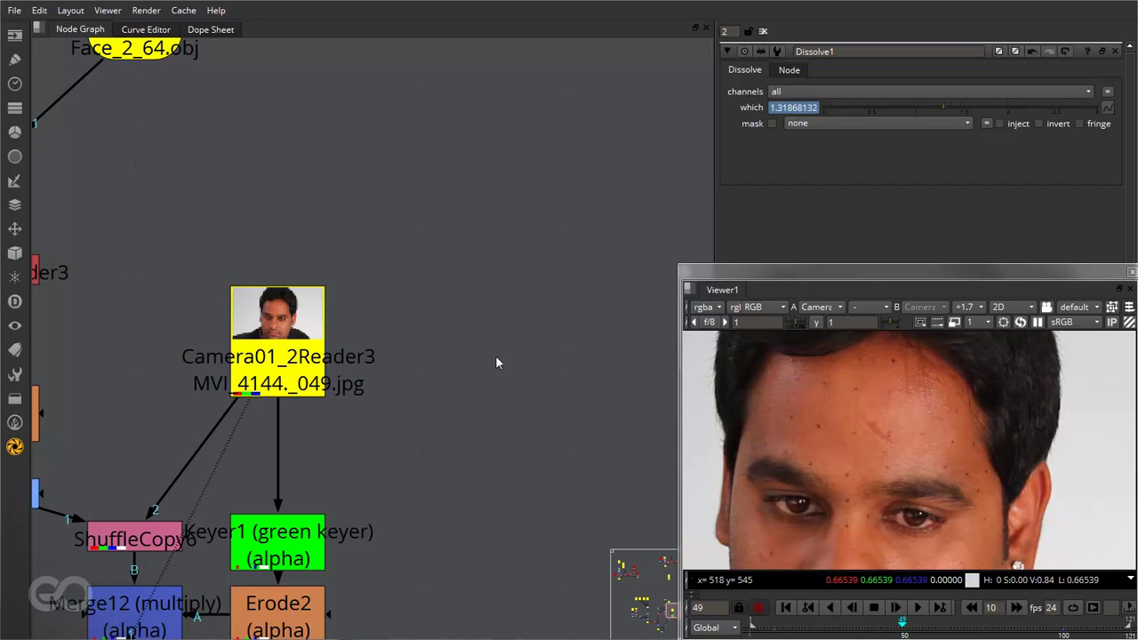
key(o)
drag(496, 357, 570, 340)
drag(534, 277, 306, 326)
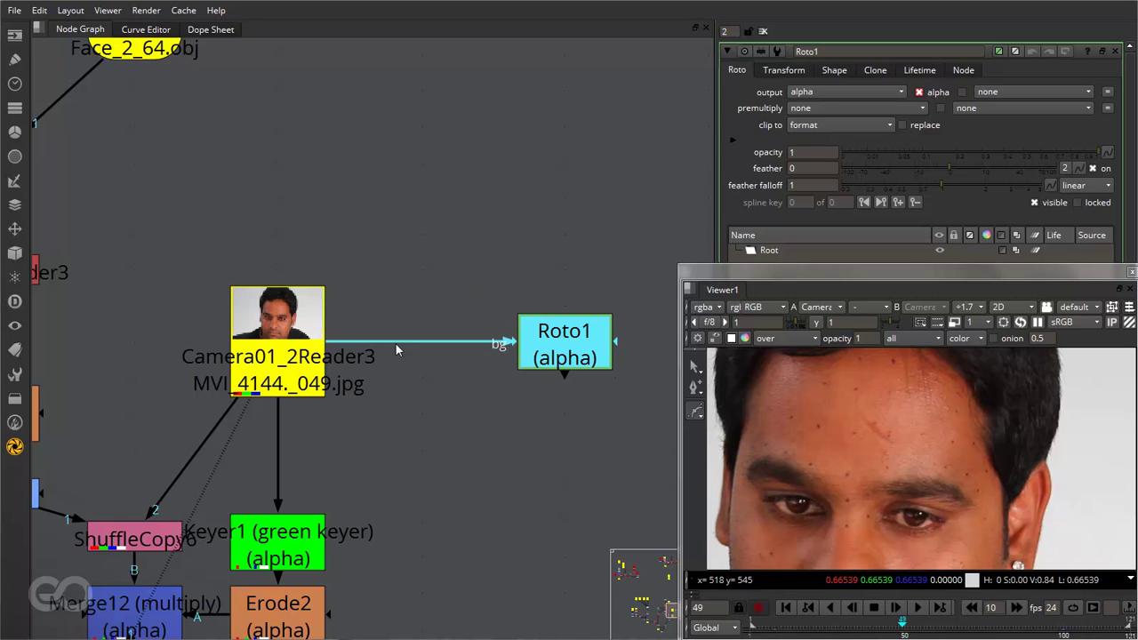
key(1)
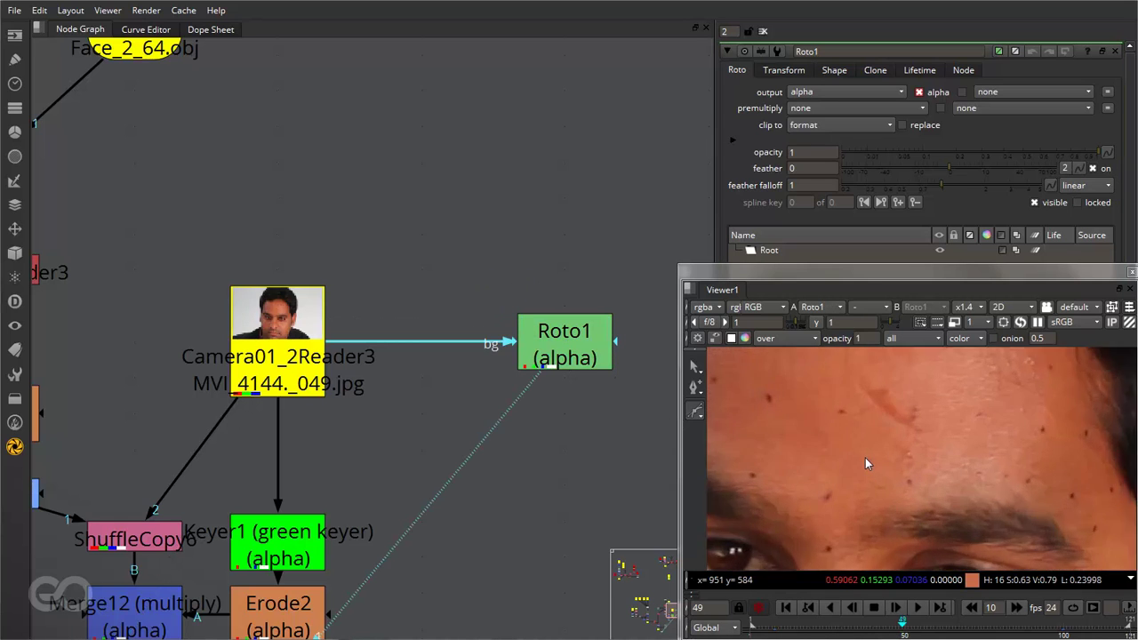
- Draw a small ellipse shape in Roto1 around one dark tracking marker on the forehead
scroll(835, 400, up, 5)
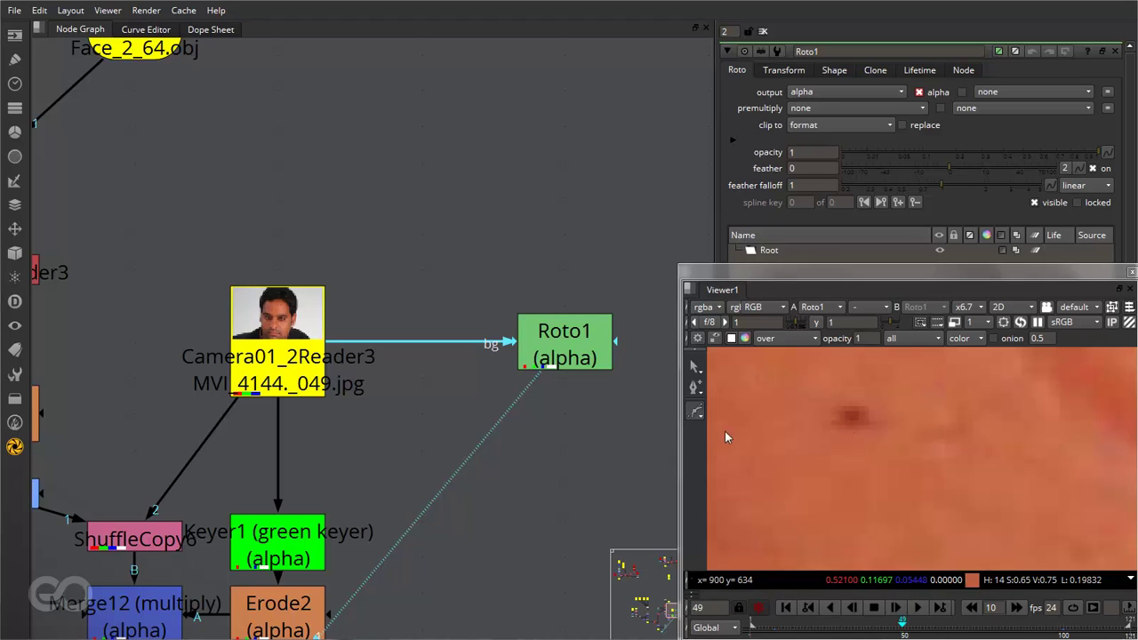
right_click(694, 413)
click(736, 465)
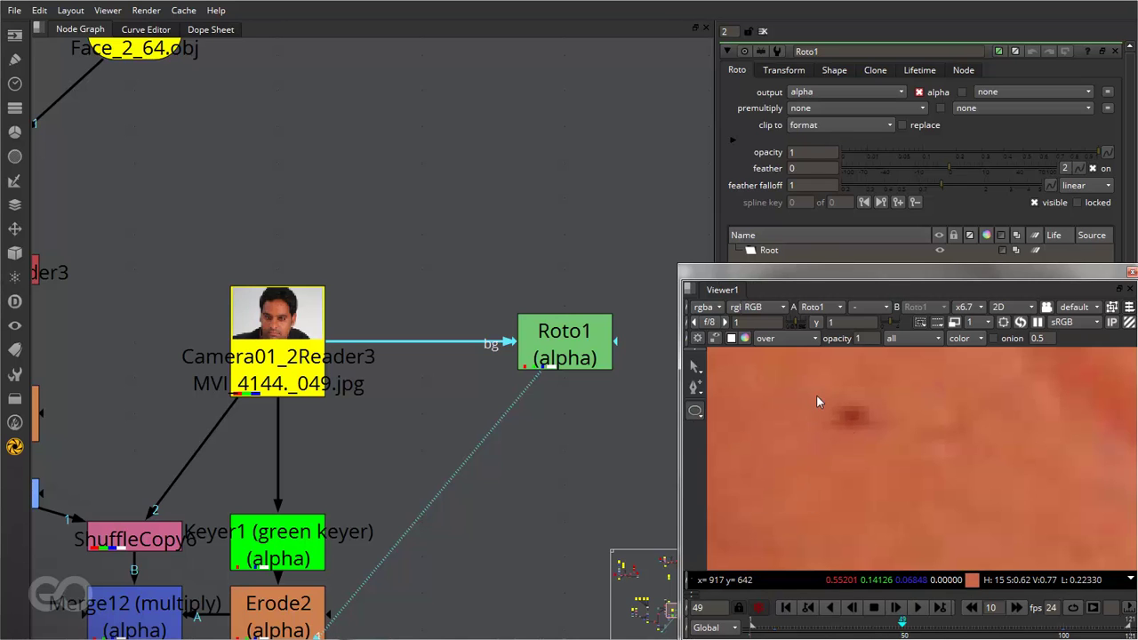
drag(886, 440, 884, 437)
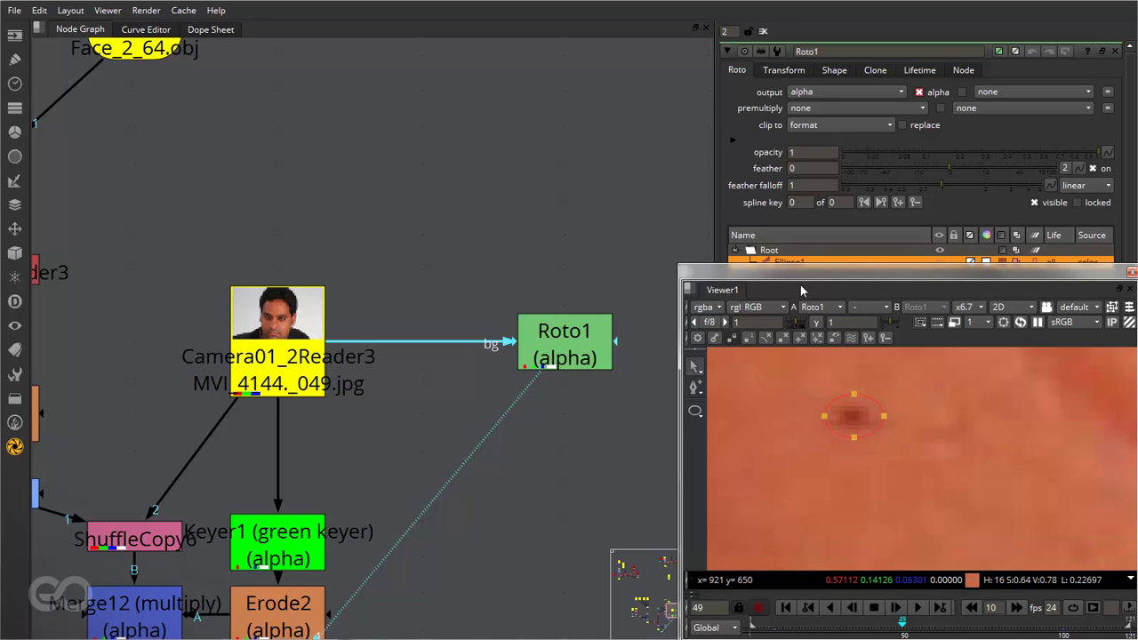
- Check the ellipse's coverage with the matte overlay, return to RGB display, deselect the shape and check its alpha
click(773, 308)
click(764, 348)
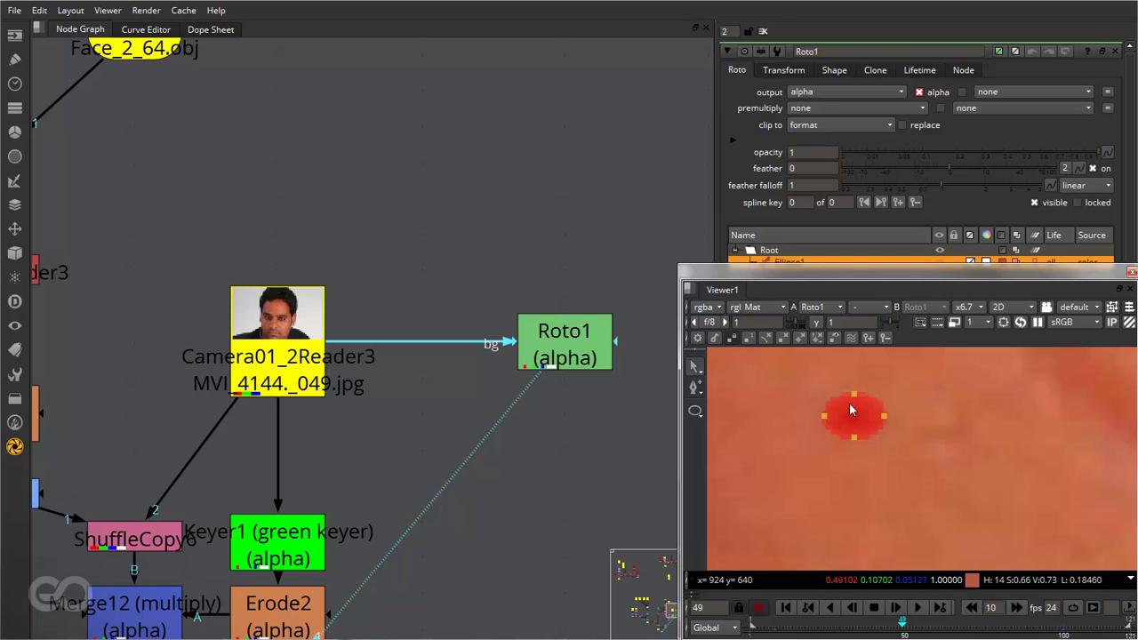
click(762, 309)
click(773, 356)
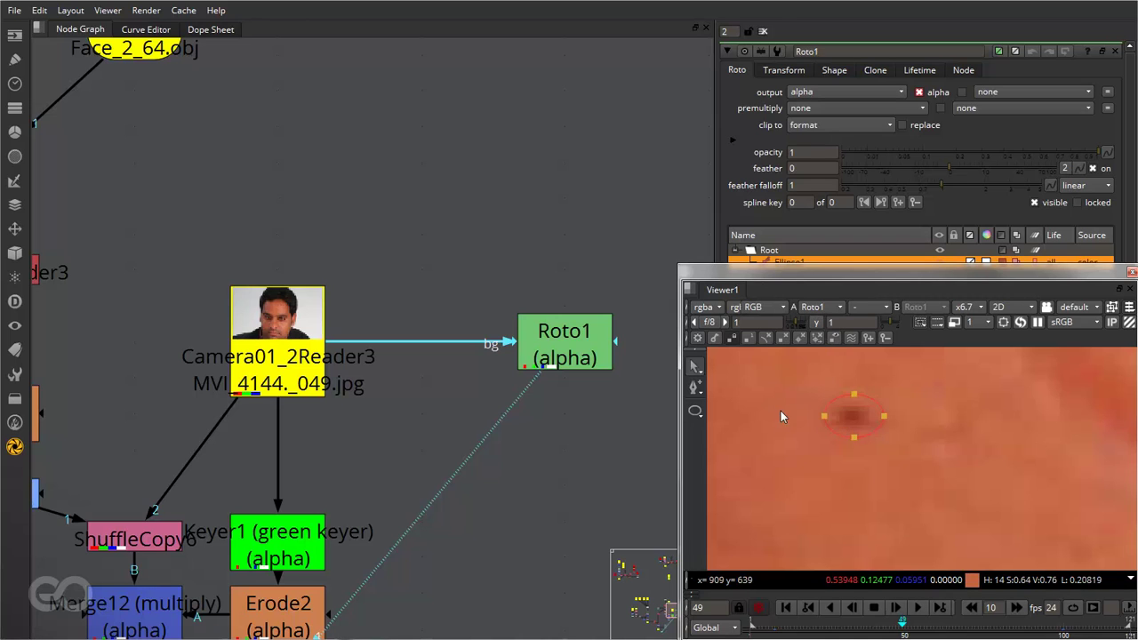
click(871, 437)
key(a)
key(a)
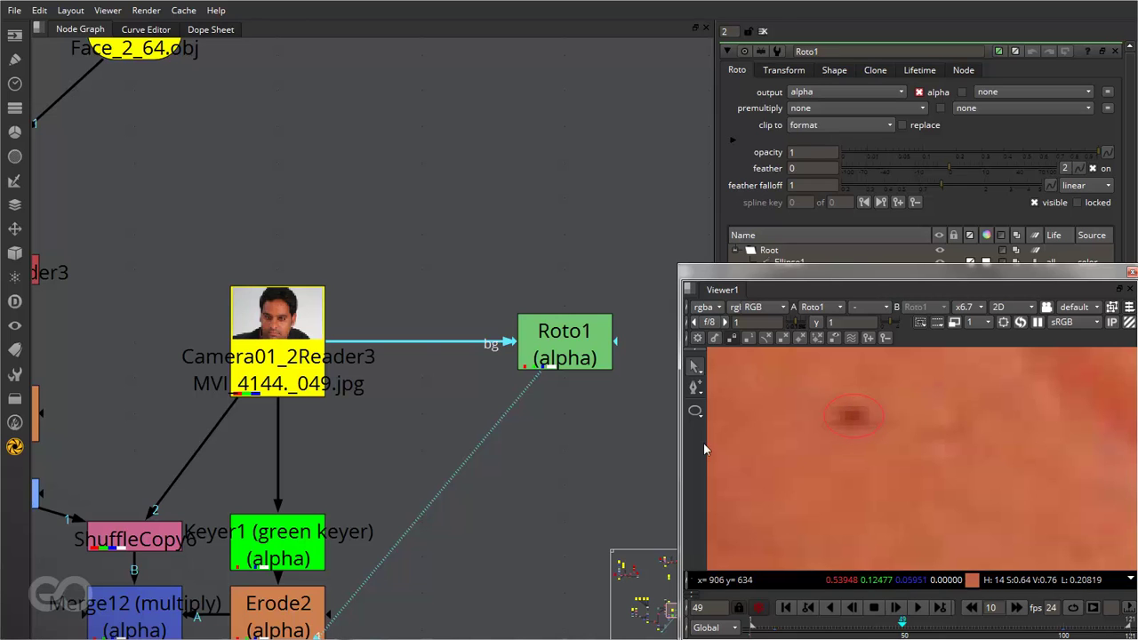
- Add a Blur node below Roto1, set its size to 6 and check the result on the face
click(566, 359)
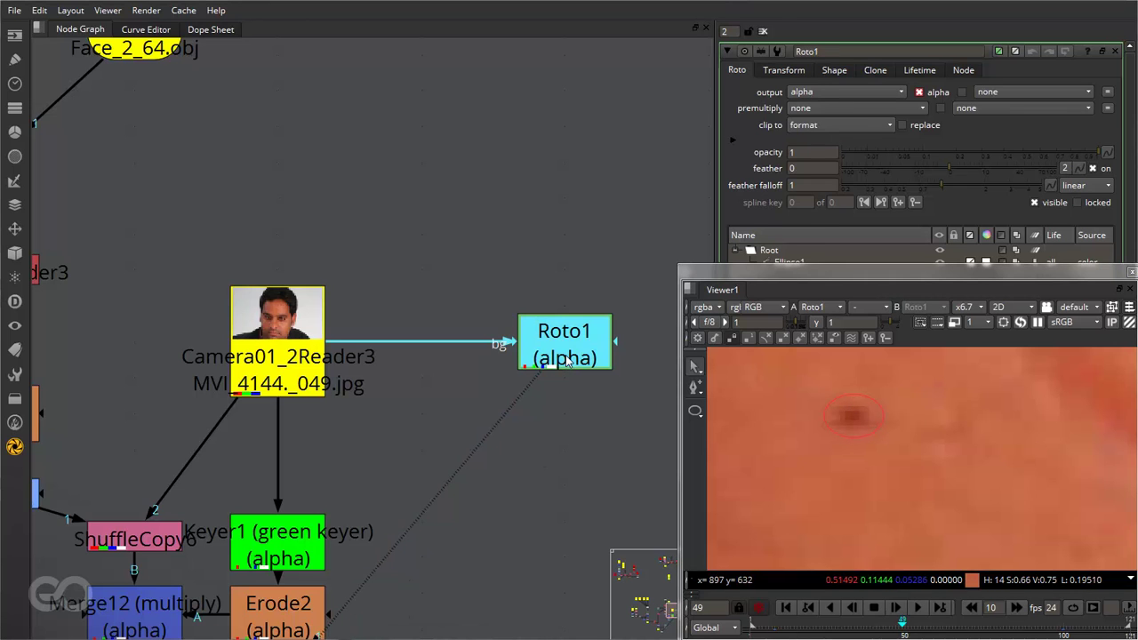
key(b)
drag(585, 428, 585, 438)
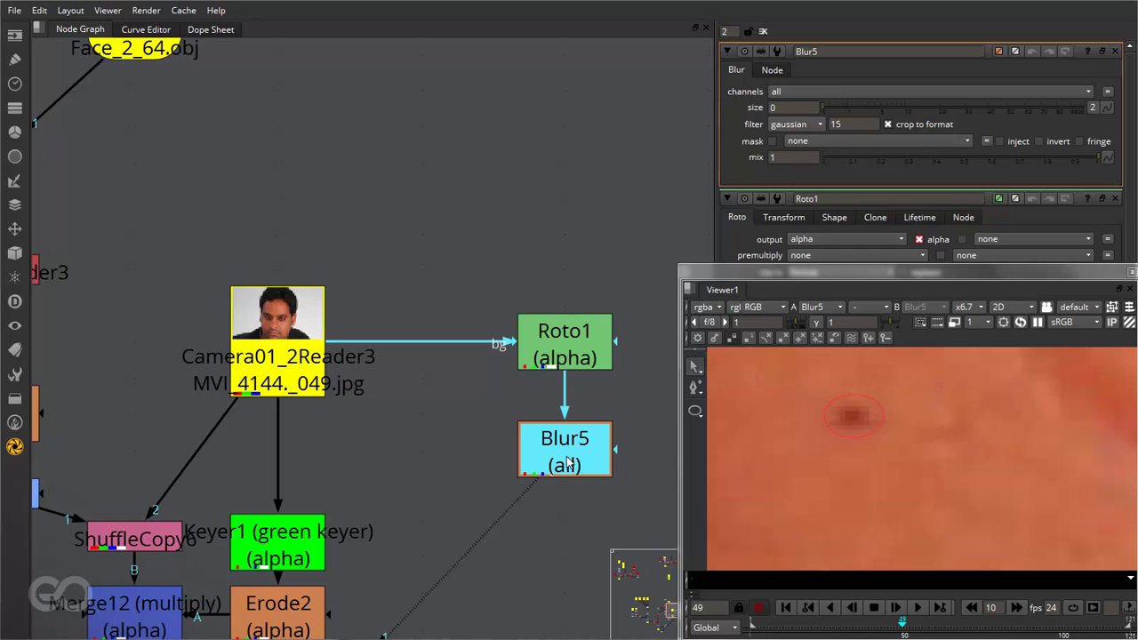
drag(825, 108, 862, 113)
click(885, 110)
scroll(889, 445, down, 5)
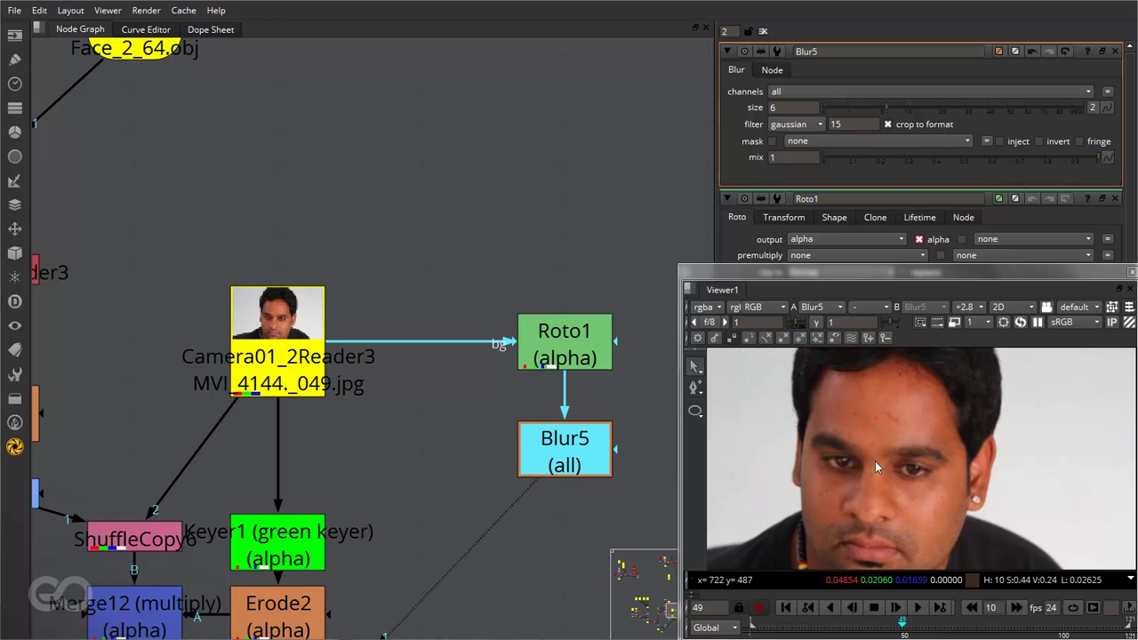
scroll(903, 391, up, 3)
scroll(845, 481, up, 3)
scroll(845, 477, up, 3)
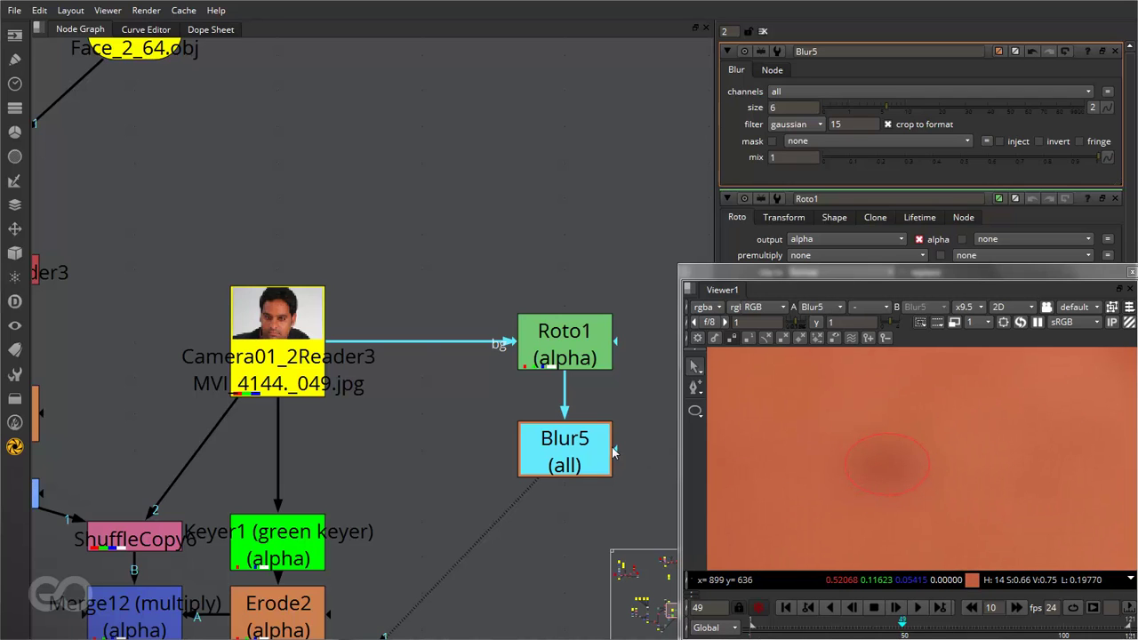
- Limit Blur5 with an rgba.alpha mask and raise its size to 13.5 to conceal the marker
click(804, 142)
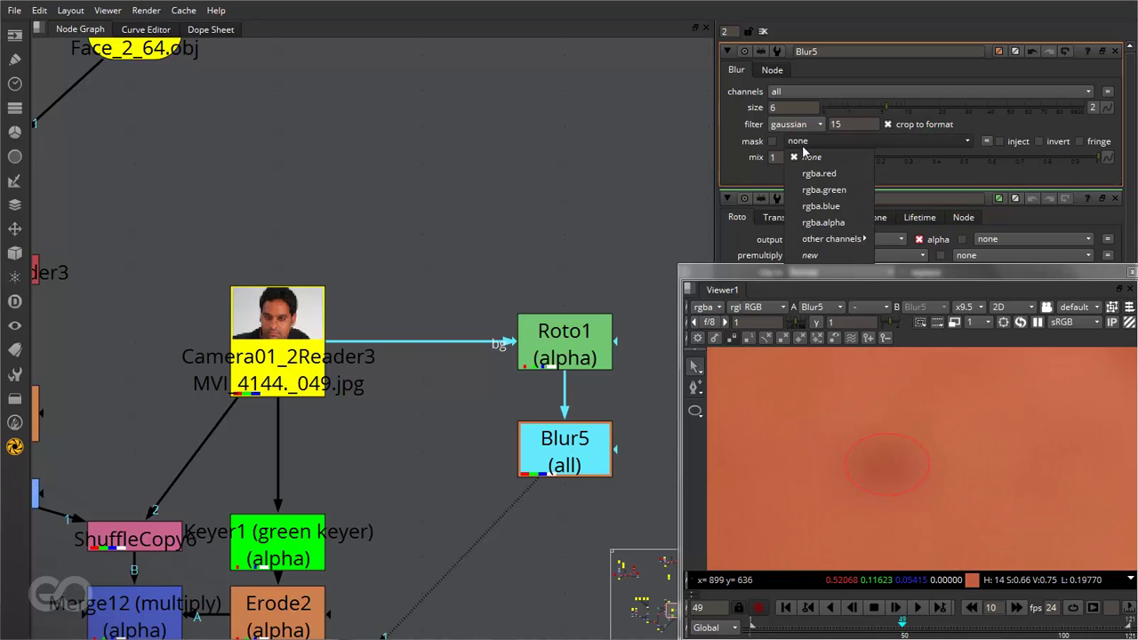
click(805, 223)
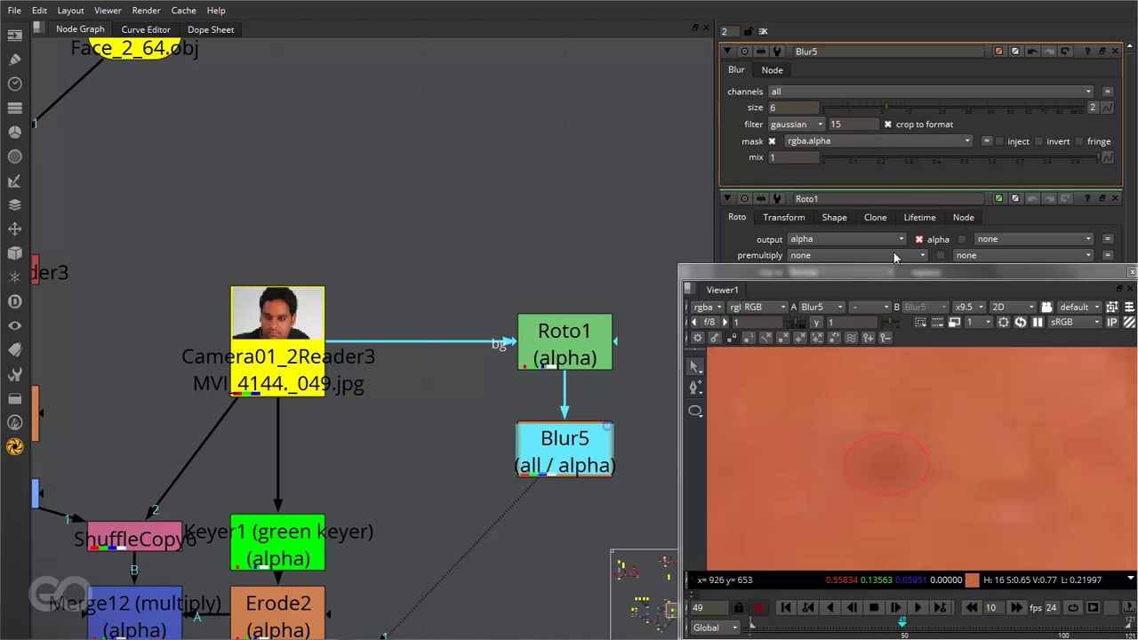
drag(883, 108, 920, 115)
scroll(876, 421, down, 5)
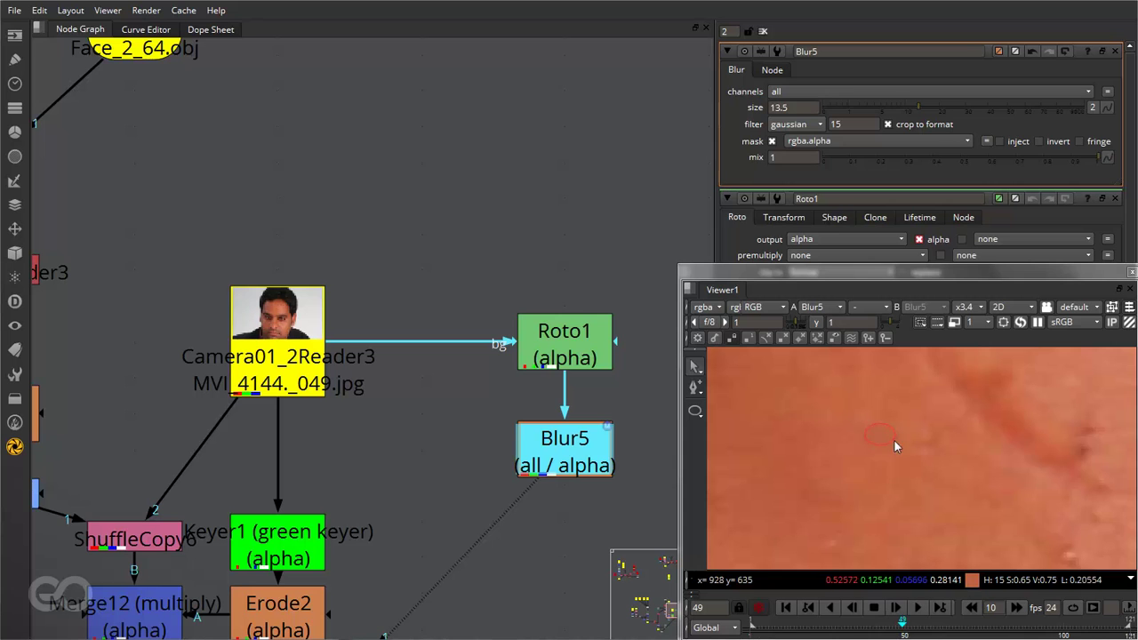
- View Scene2 in 3D and disable the Face_2_7 mesh node to isolate the marker spheres
click(523, 589)
scroll(405, 350, down, 5)
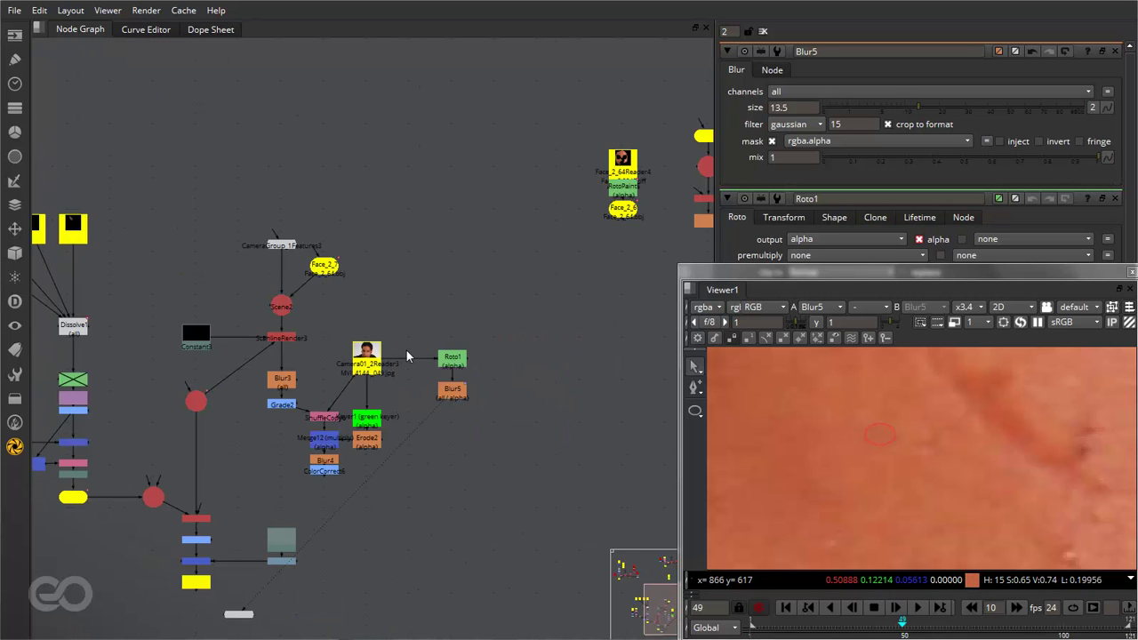
scroll(363, 375, up, 5)
scroll(872, 406, down, 5)
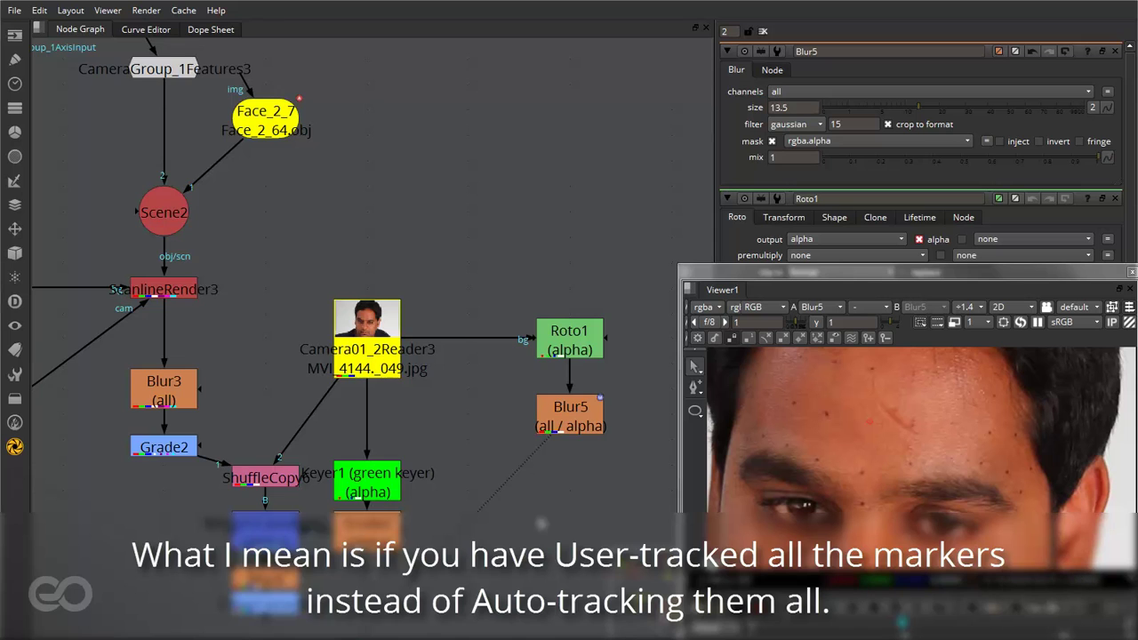
scroll(536, 519, down, 6)
scroll(434, 385, up, 6)
scroll(434, 386, up, 2)
click(330, 511)
key(1)
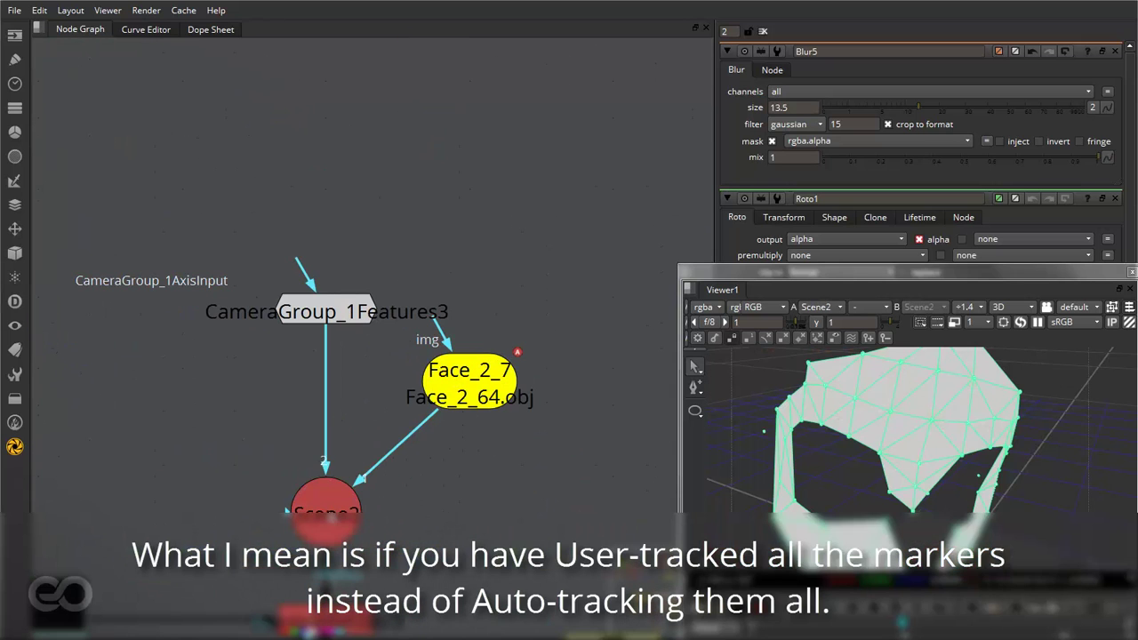
click(1060, 505)
key(d)
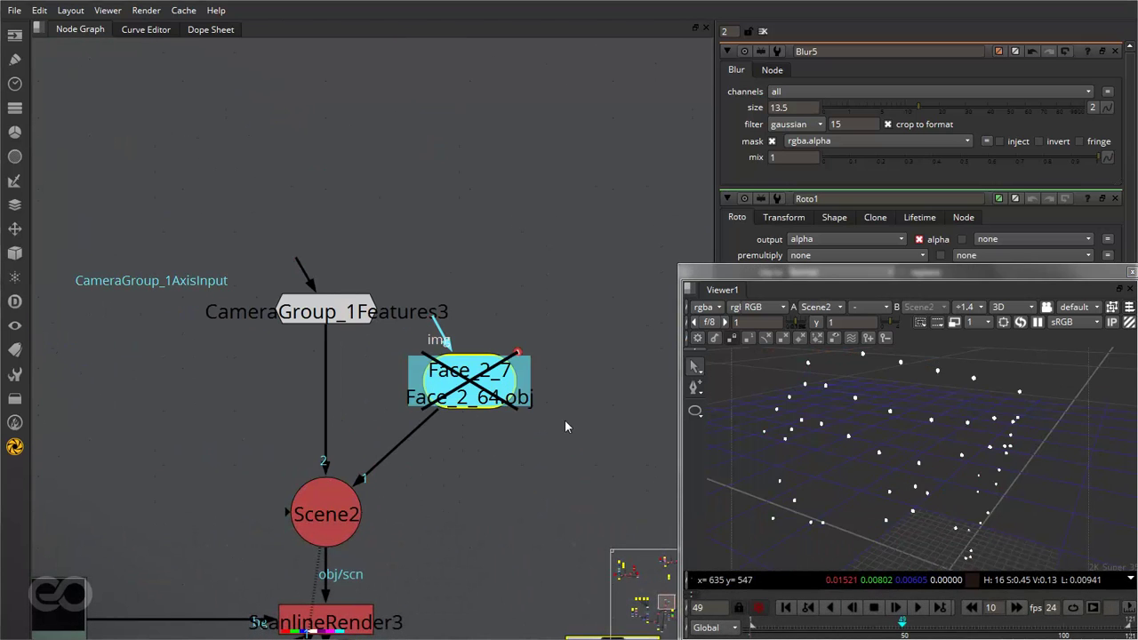
- Examine the small marker spheres in the 3D scene up close and from different angles
ctrl+drag(742, 426, 954, 460)
middle_drag(953, 460, 1003, 432)
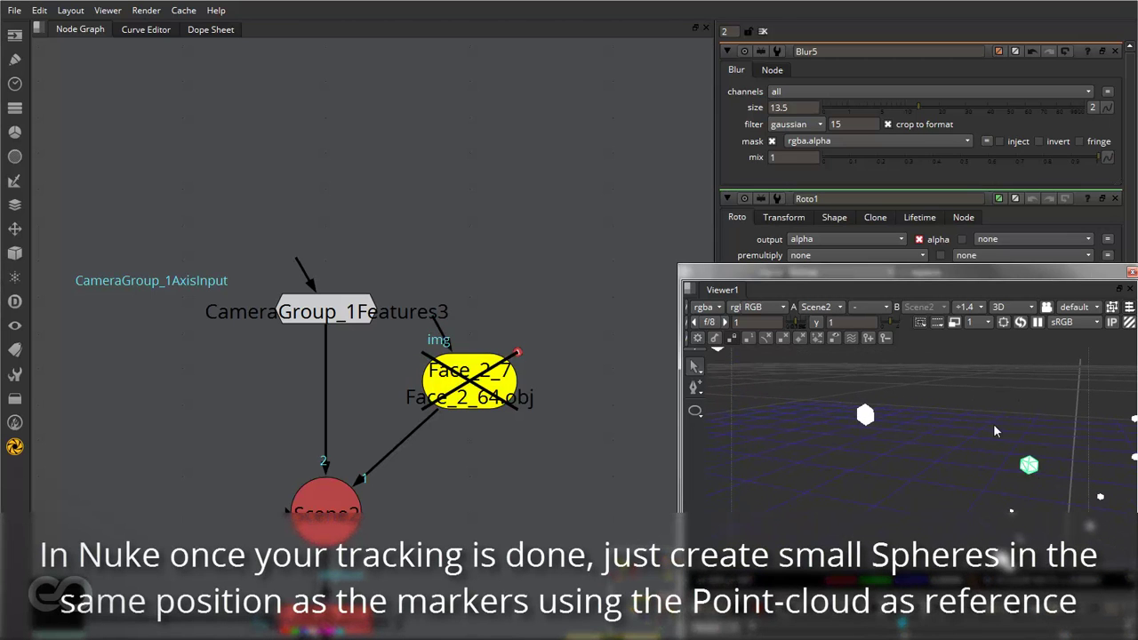
ctrl+drag(1016, 518, 985, 516)
alt+middle_drag(1007, 510, 840, 492)
ctrl+drag(841, 492, 939, 508)
alt+middle_drag(939, 509, 965, 529)
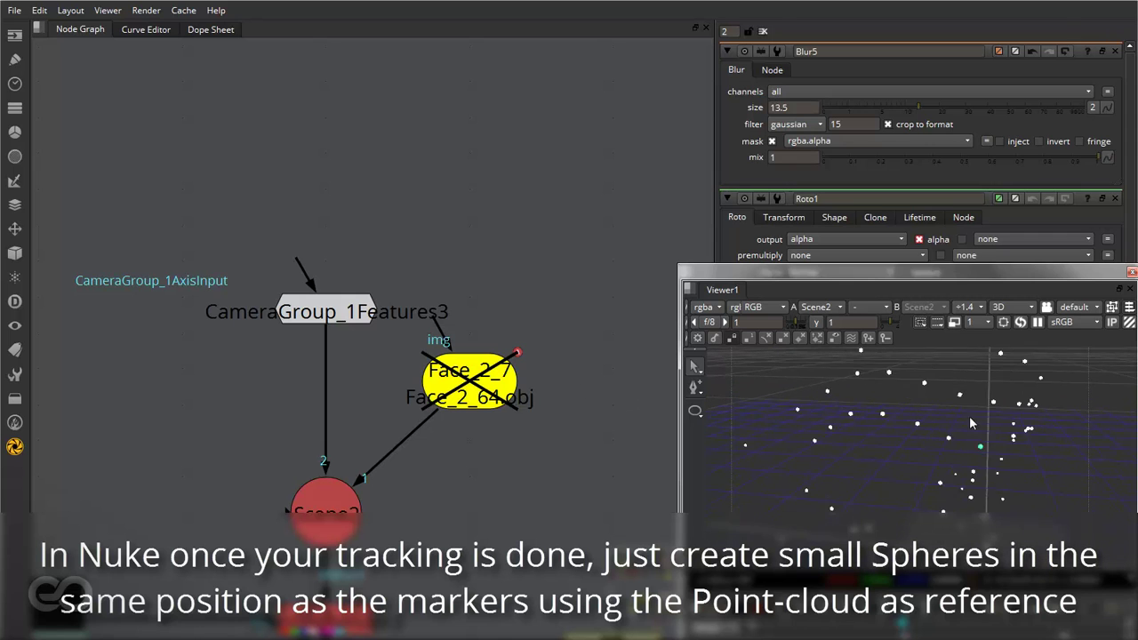
- View the 2D output of ScanlineRender3 and fit the whole frame to check the rendered marker spheres
drag(338, 306, 337, 258)
click(351, 341)
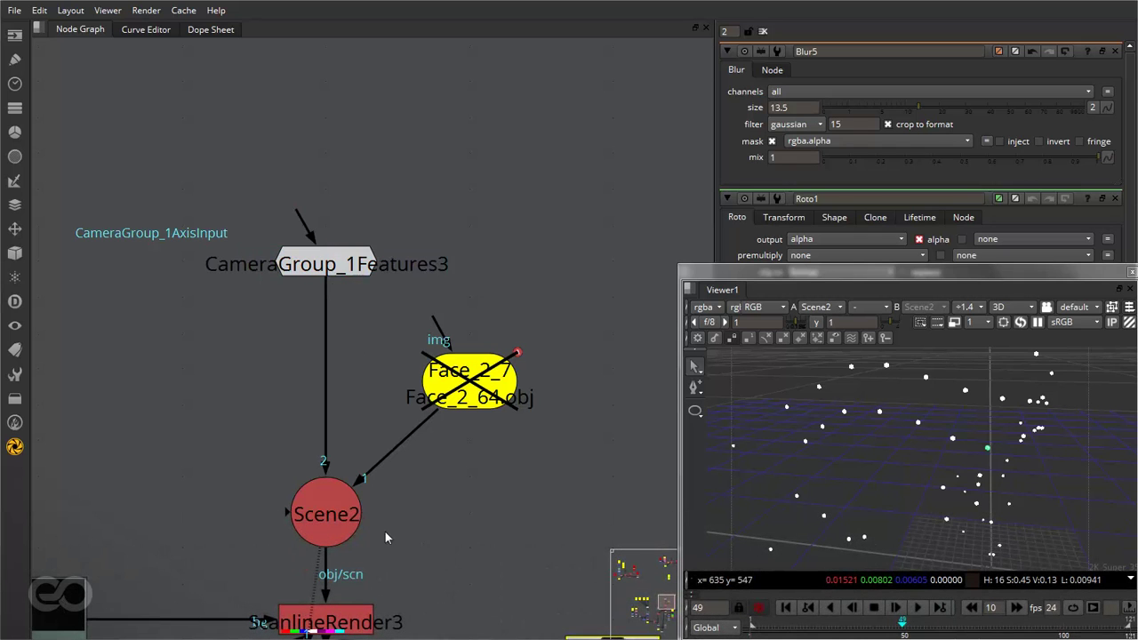
click(338, 629)
key(1)
key(Tab)
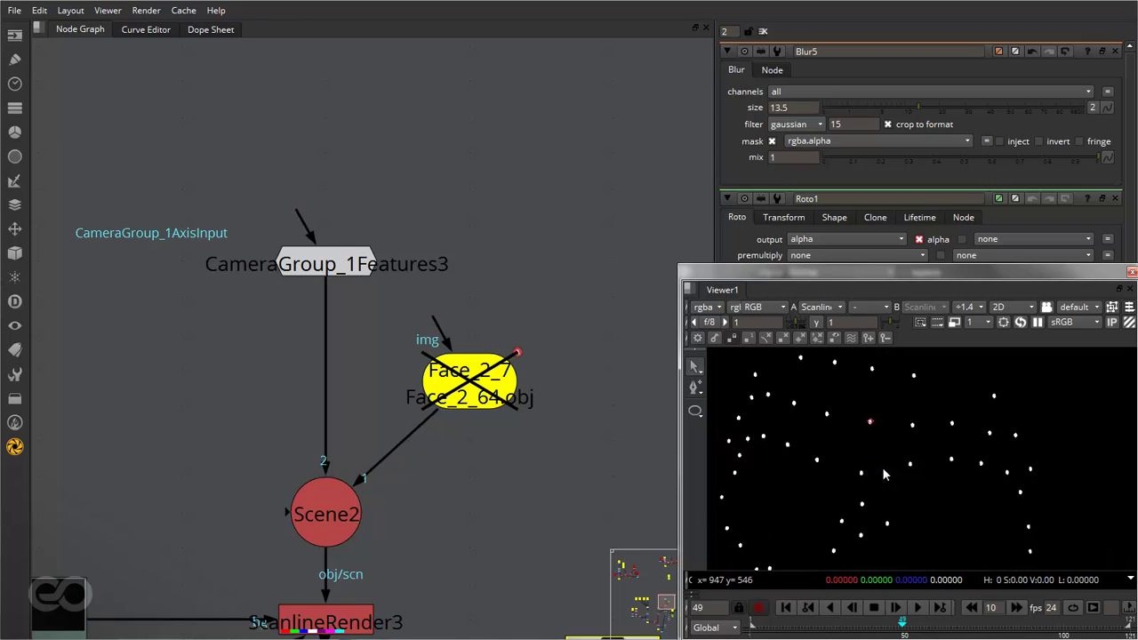
key(f)
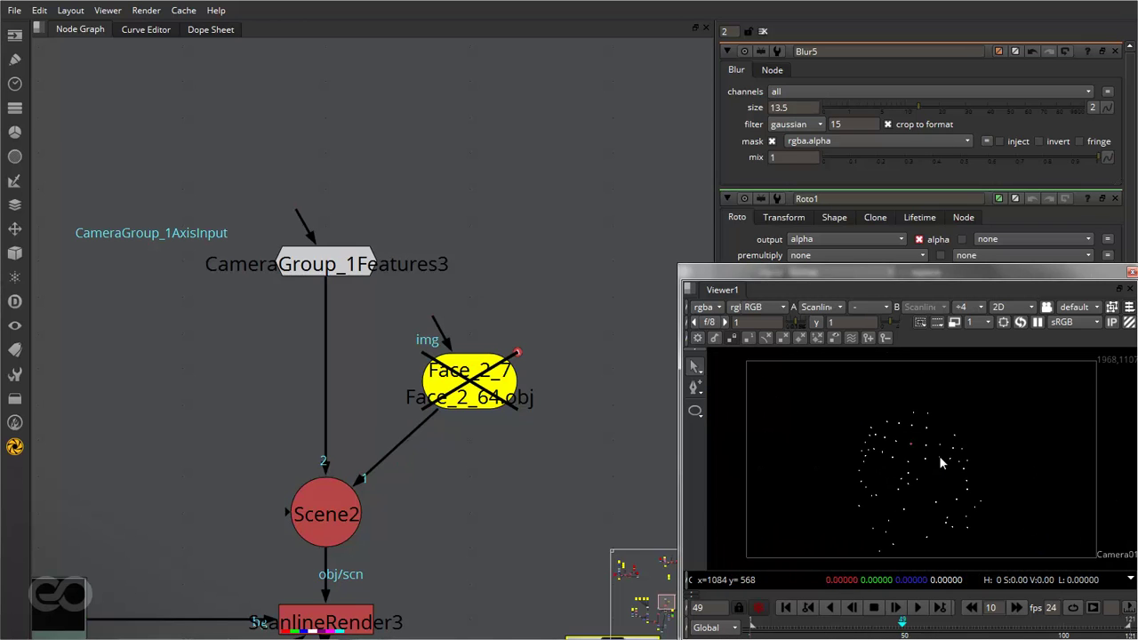
- Re-enable the Face_2_7 mesh node feeding Scene2
click(472, 382)
key(d)
click(655, 496)
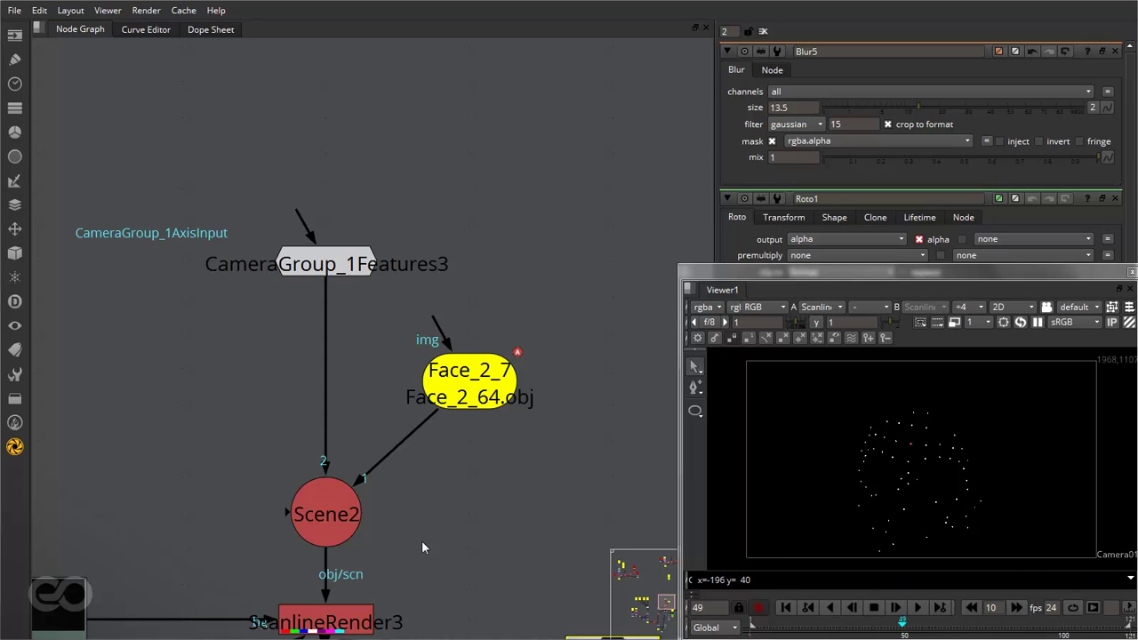
- View the output of Blur3 and examine the softened marker spheres up close
key(f)
scroll(278, 426, up, 3)
click(279, 429)
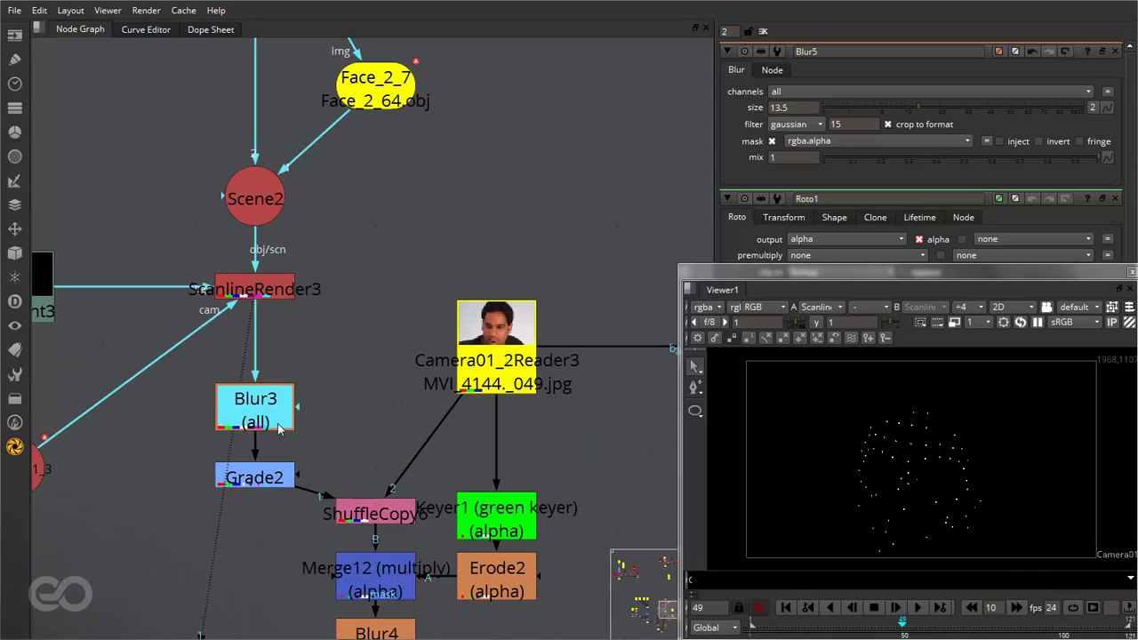
key(1)
scroll(884, 430, up, 10)
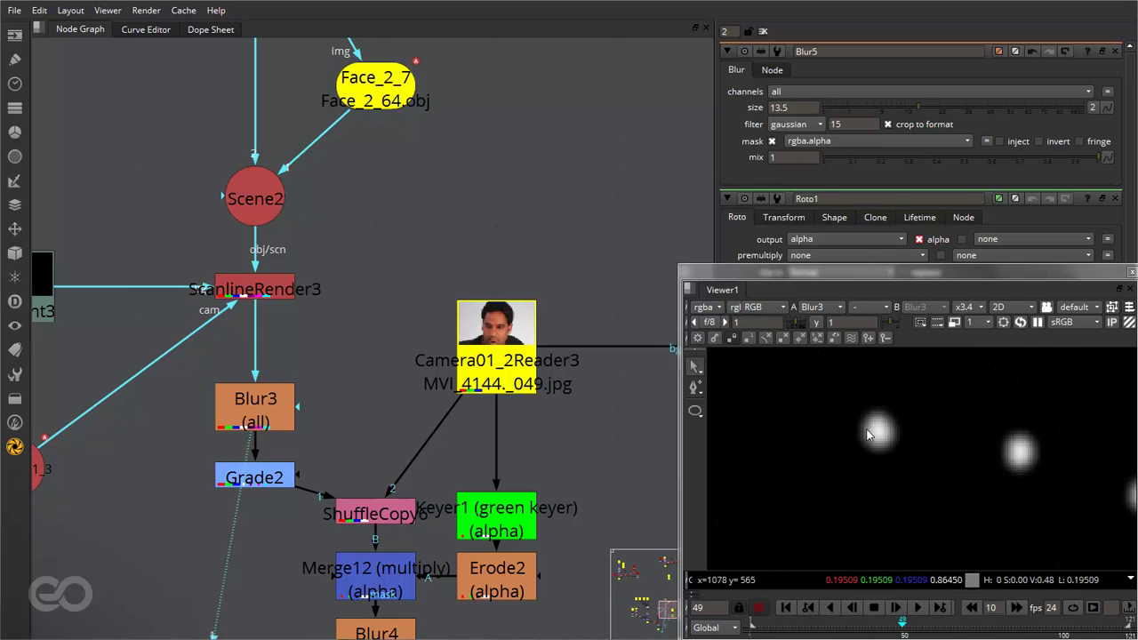
- View the output of Grade2 and examine the edge of a brightened marker dot up close
click(266, 484)
key(1)
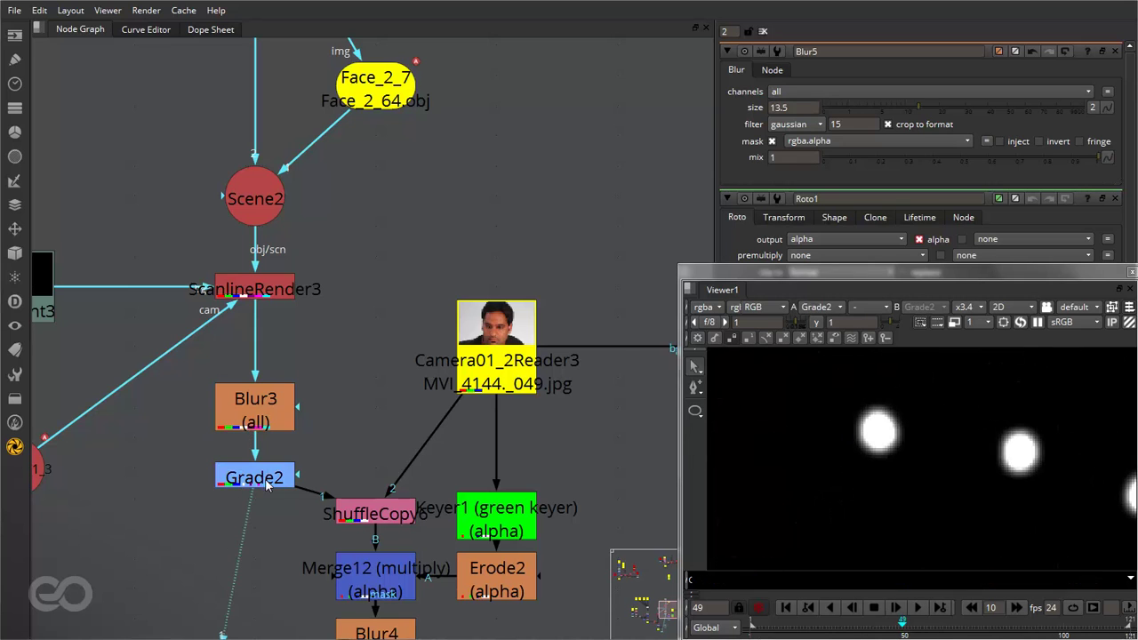
scroll(909, 443, up, 5)
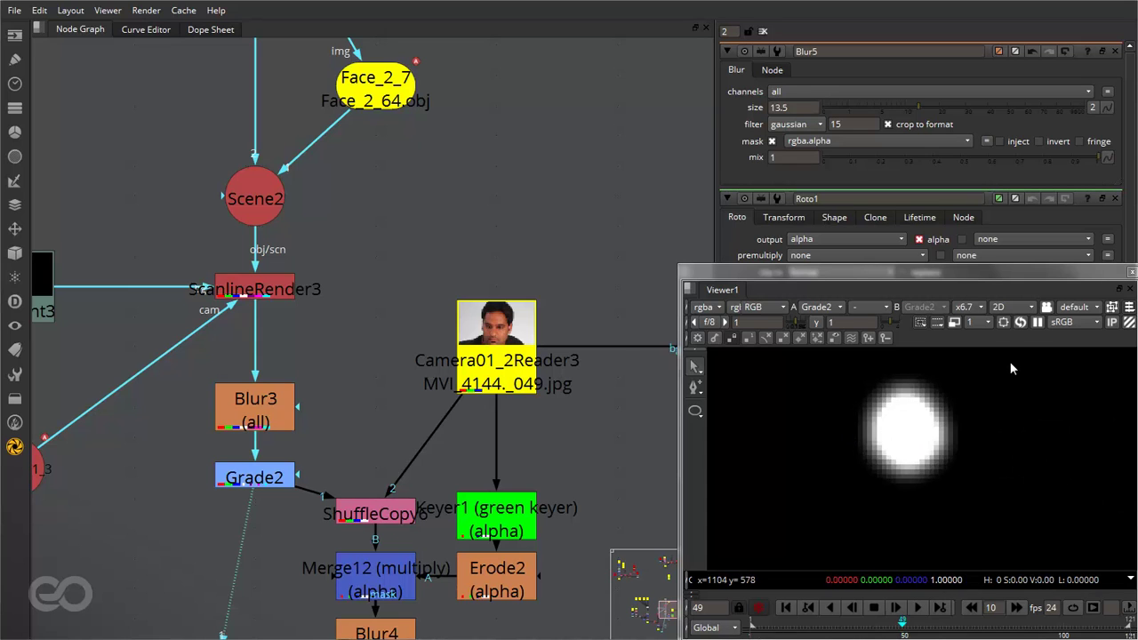
scroll(216, 321, down, 5)
scroll(316, 377, up, 2)
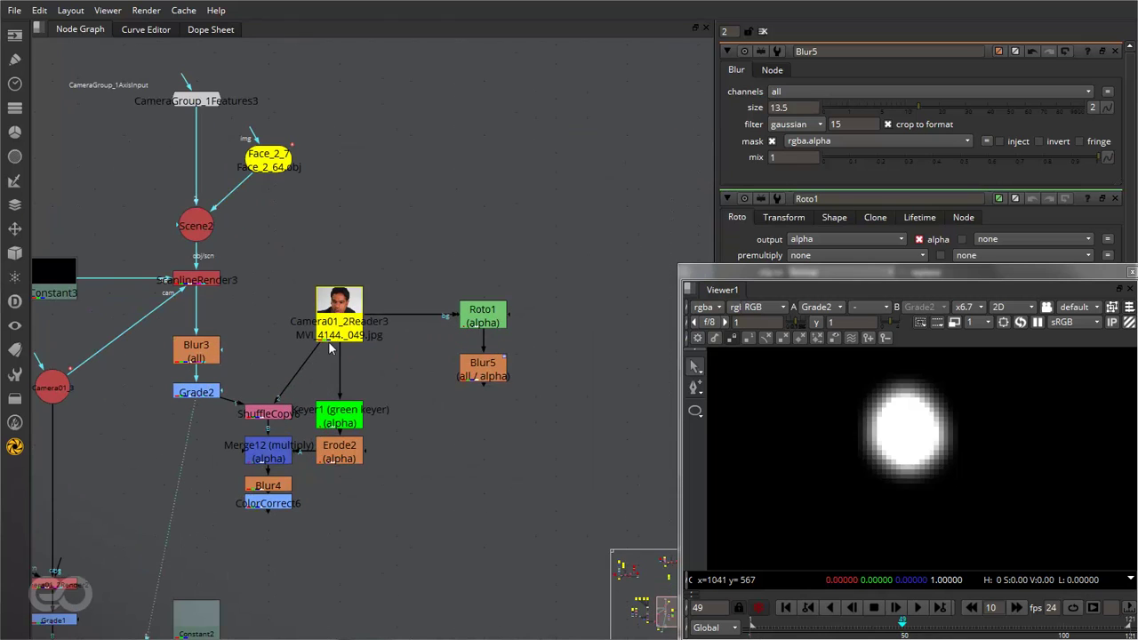
- View the Blur5 result on the skin, followed by the original Camera01_2Reader3 footage of the marked face
click(489, 322)
click(494, 365)
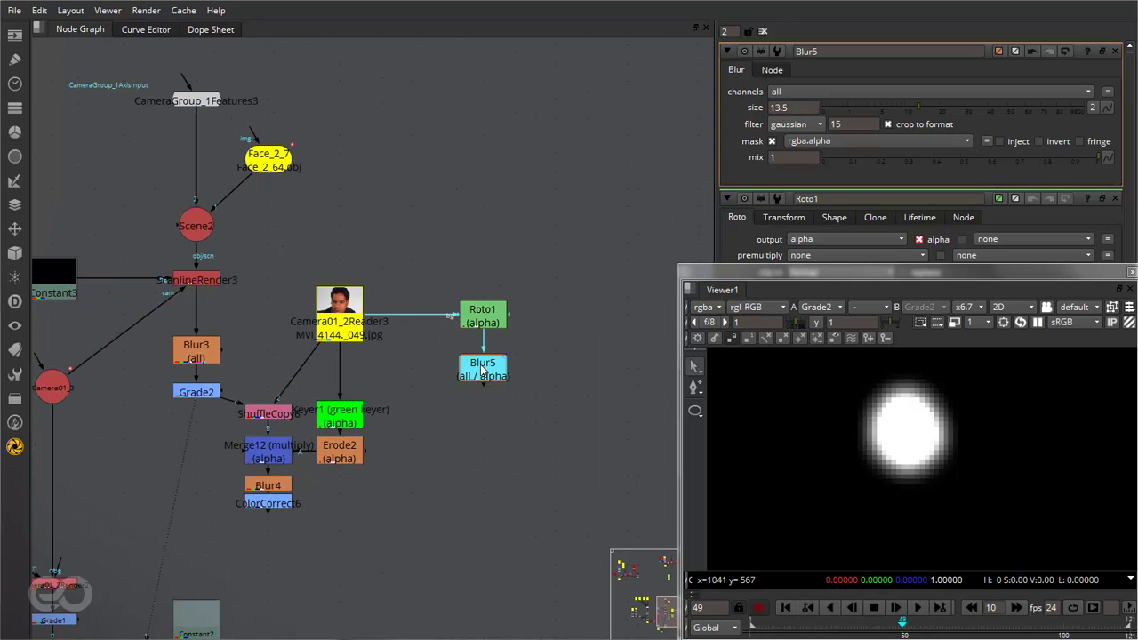
key(1)
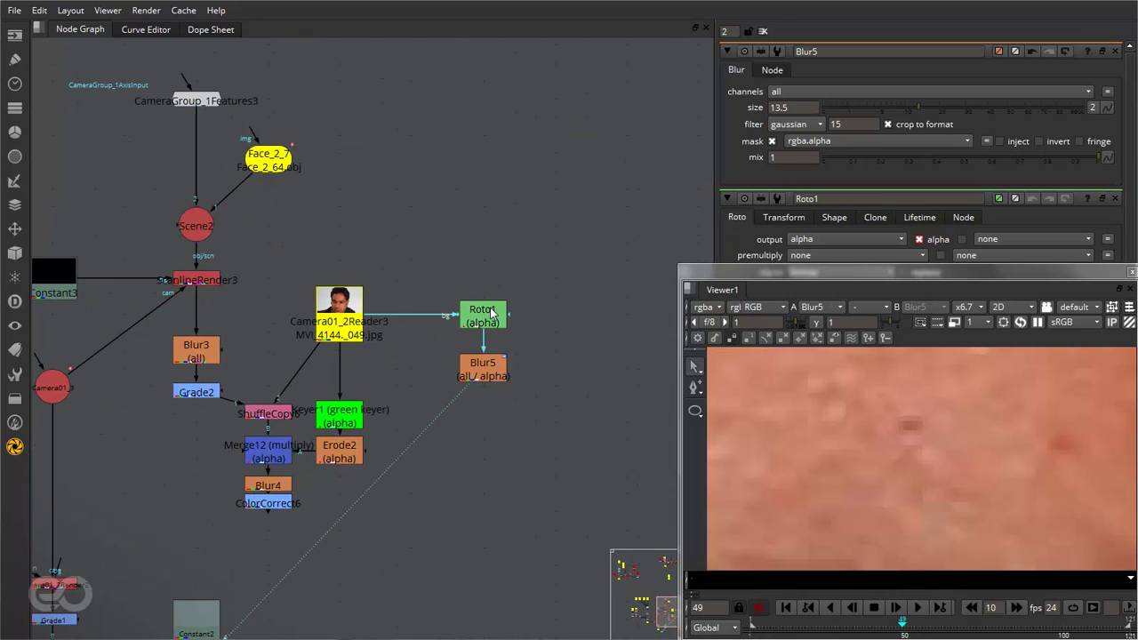
click(491, 312)
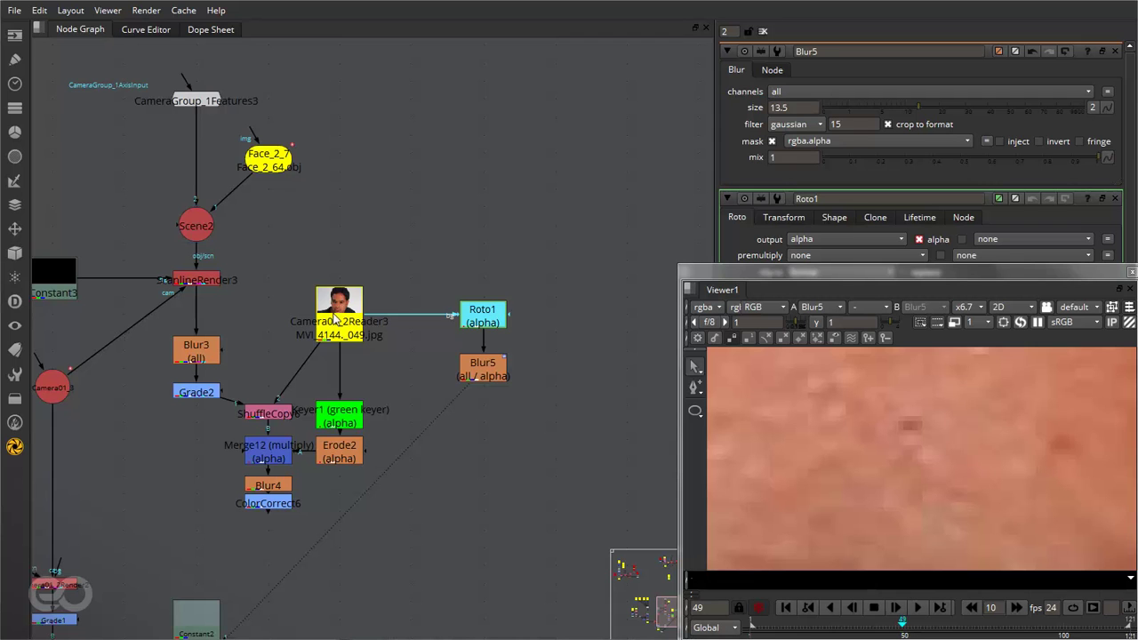
scroll(230, 379, up, 4)
click(513, 304)
key(1)
scroll(845, 444, down, 5)
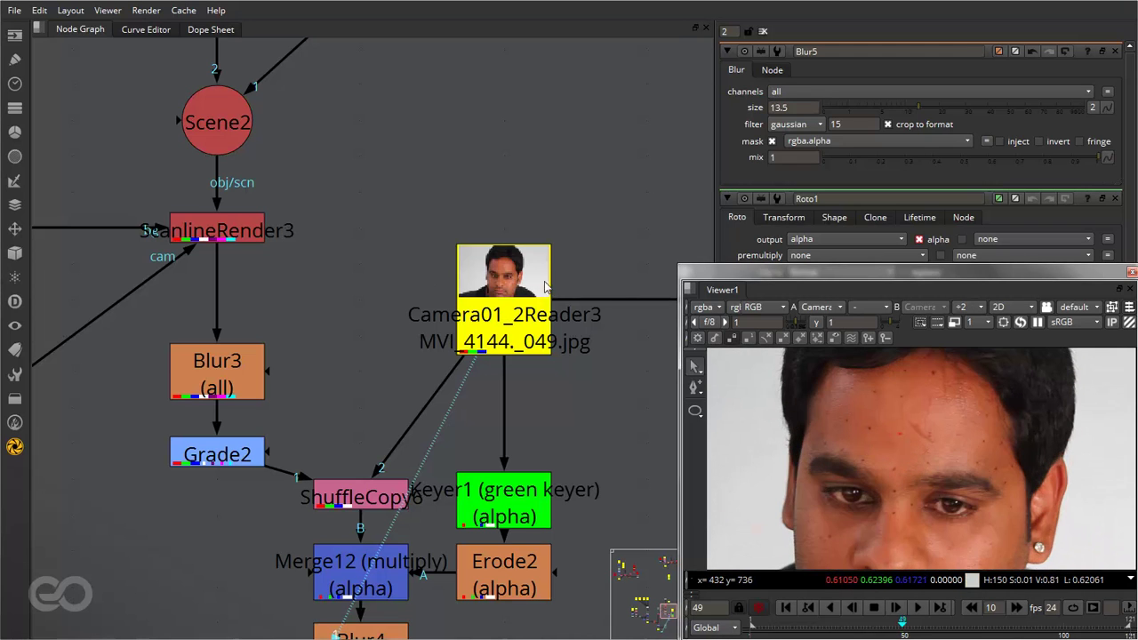
- View Grade2 and compare its RGB marker dots with its alpha channel
click(226, 460)
key(1)
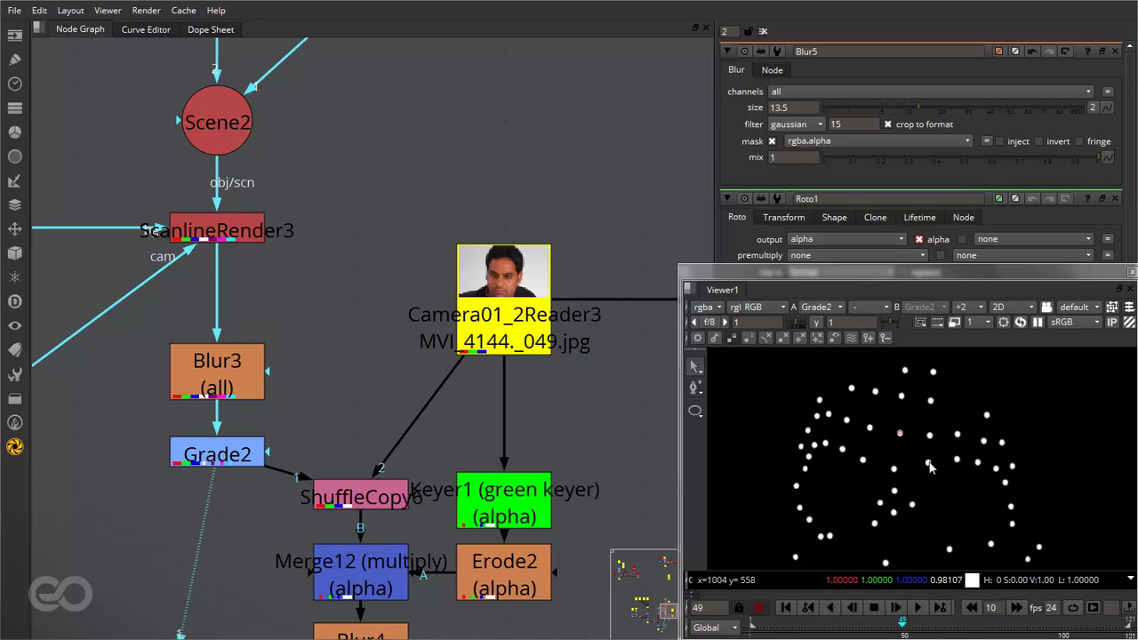
key(a)
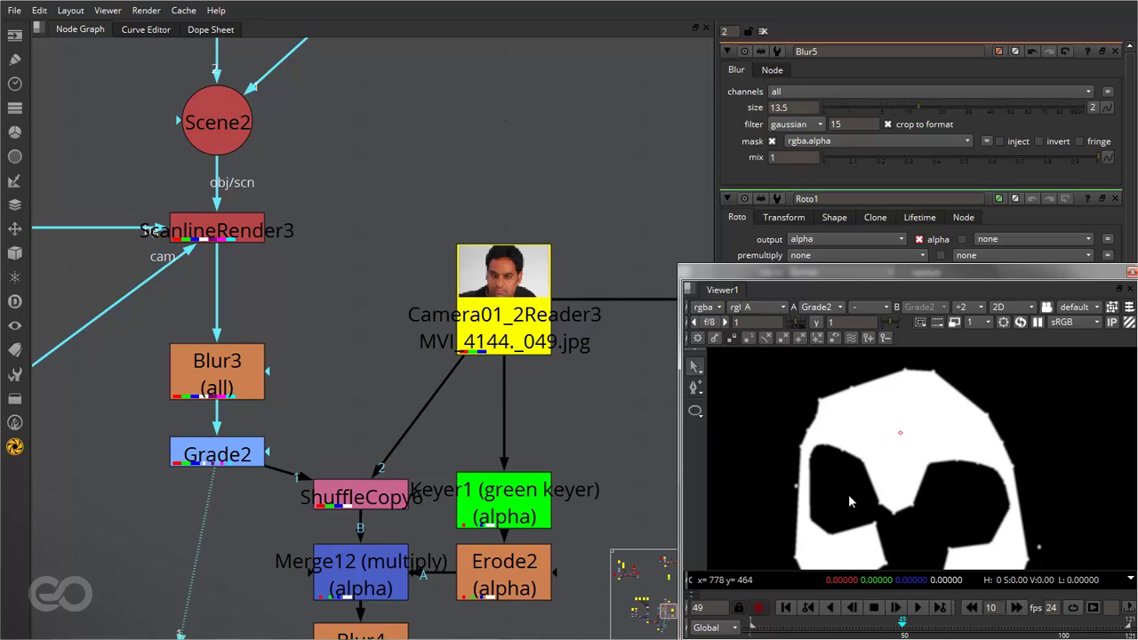
key(a)
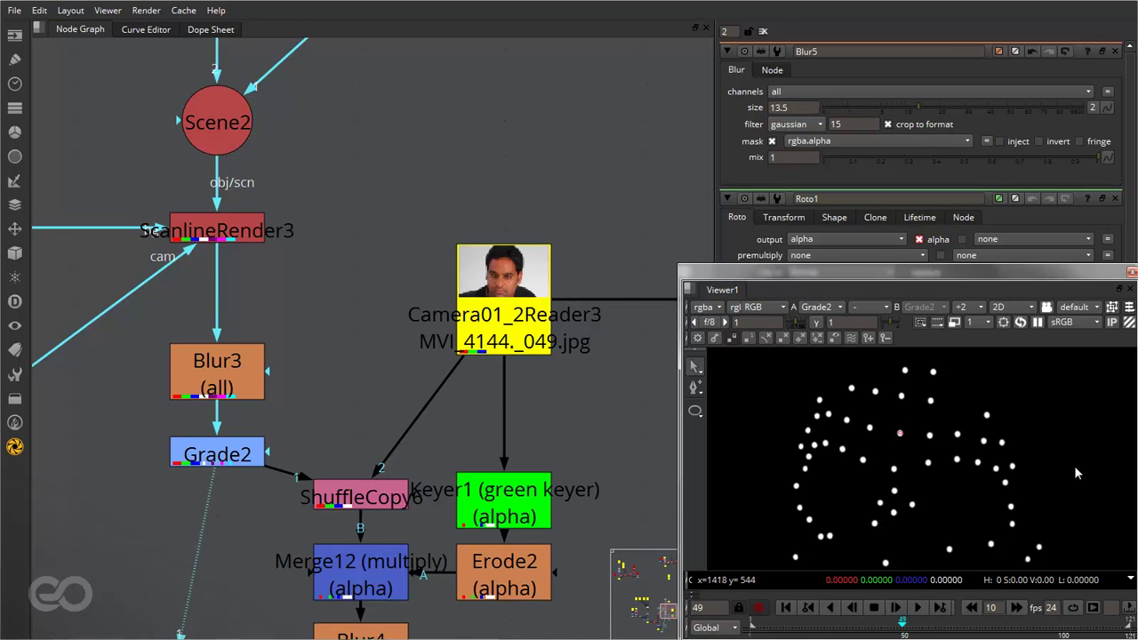
- View ShuffleCopy6 and open its properties to examine how the red channel of input 1 is routed to alpha
click(337, 504)
key(1)
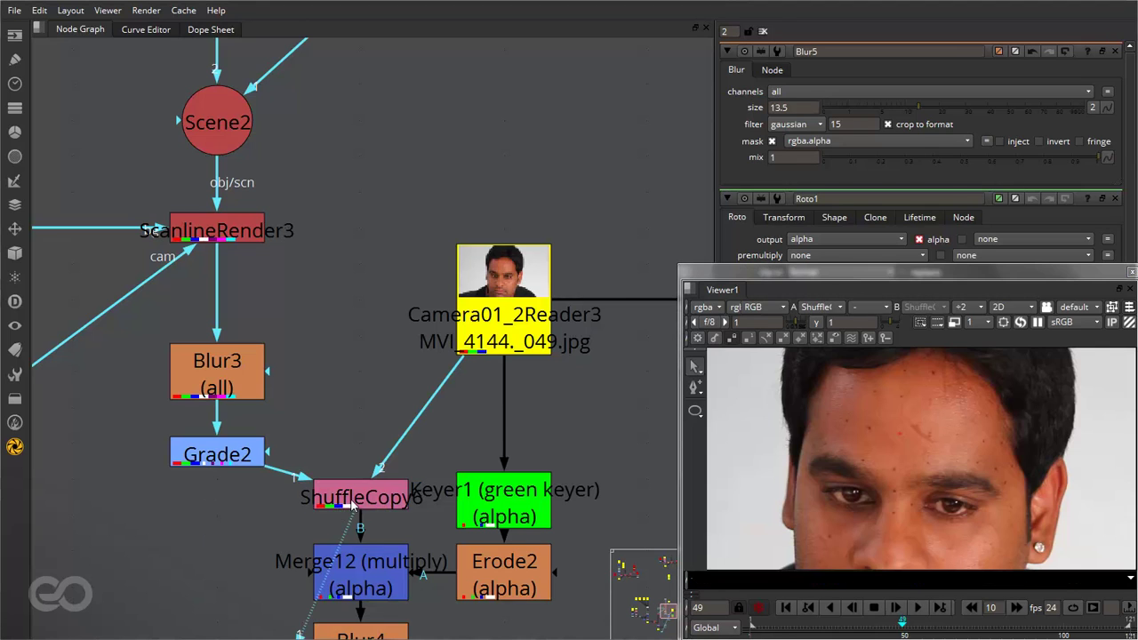
double_click(353, 504)
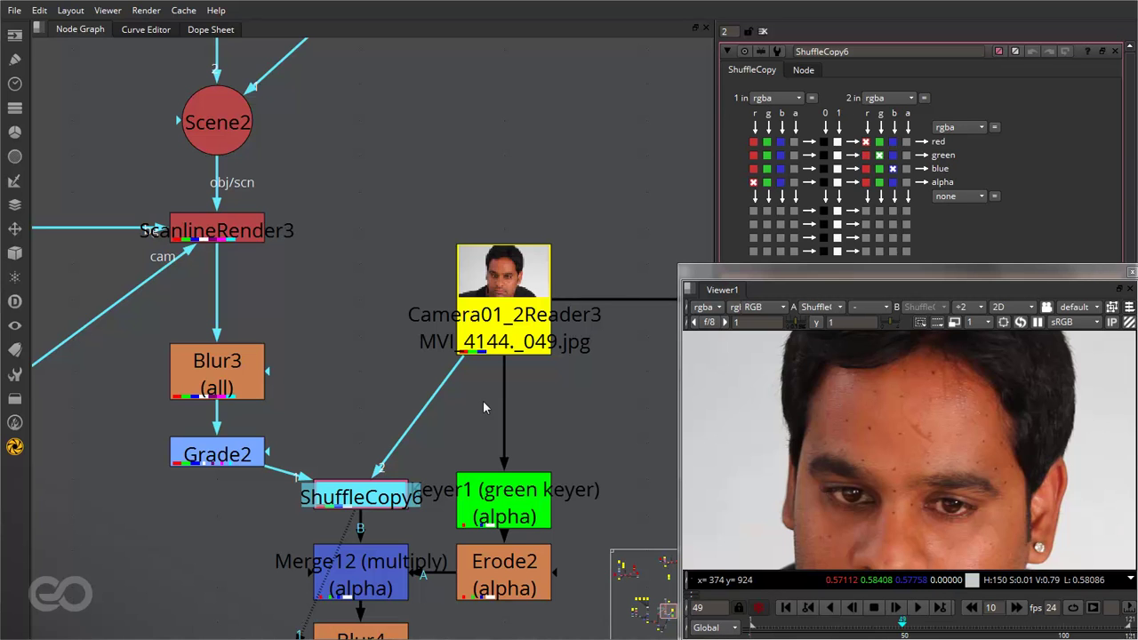
scroll(275, 354, down, 3)
scroll(321, 475, up, 4)
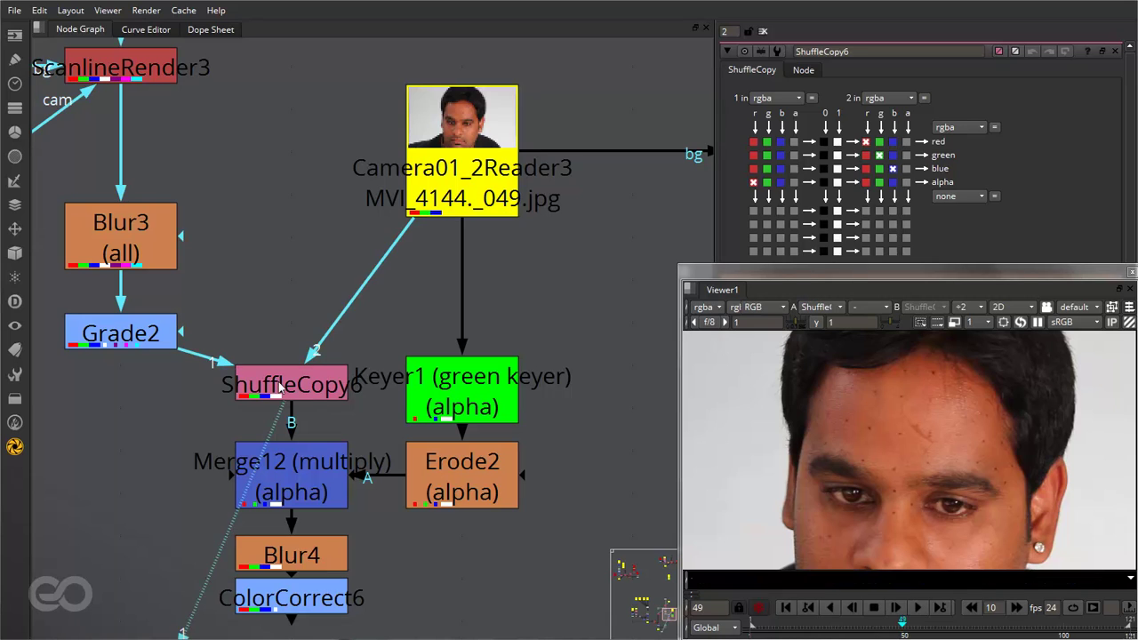
- Compare the alpha channel of ShuffleCopy6 with its colour image of the marked face
key(a)
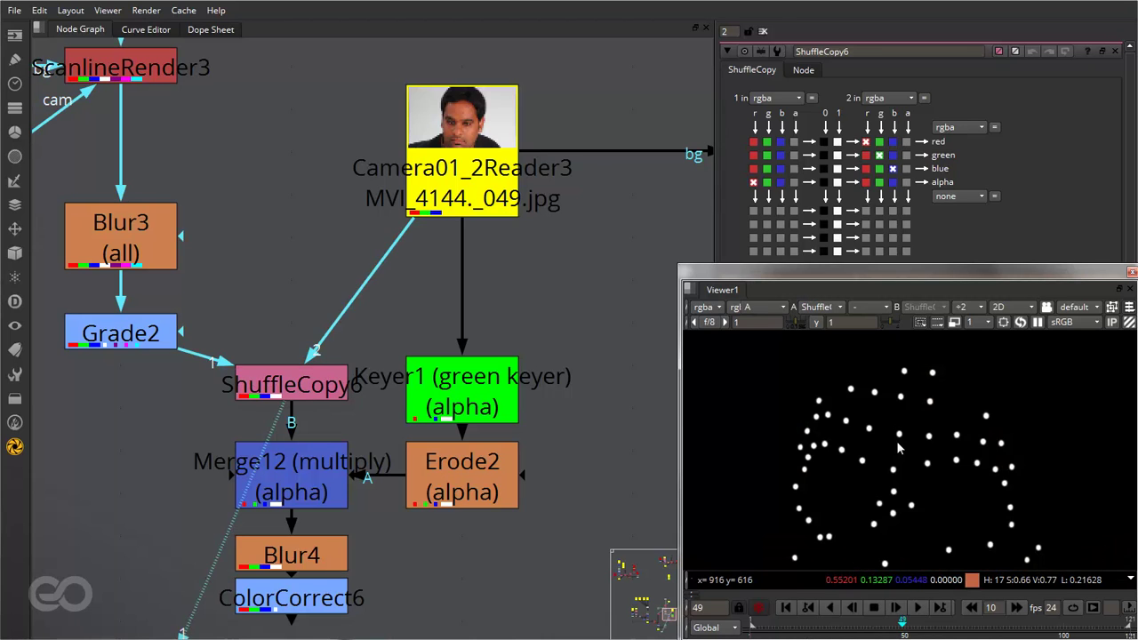
scroll(898, 440, down, 3)
scroll(900, 434, up, 4)
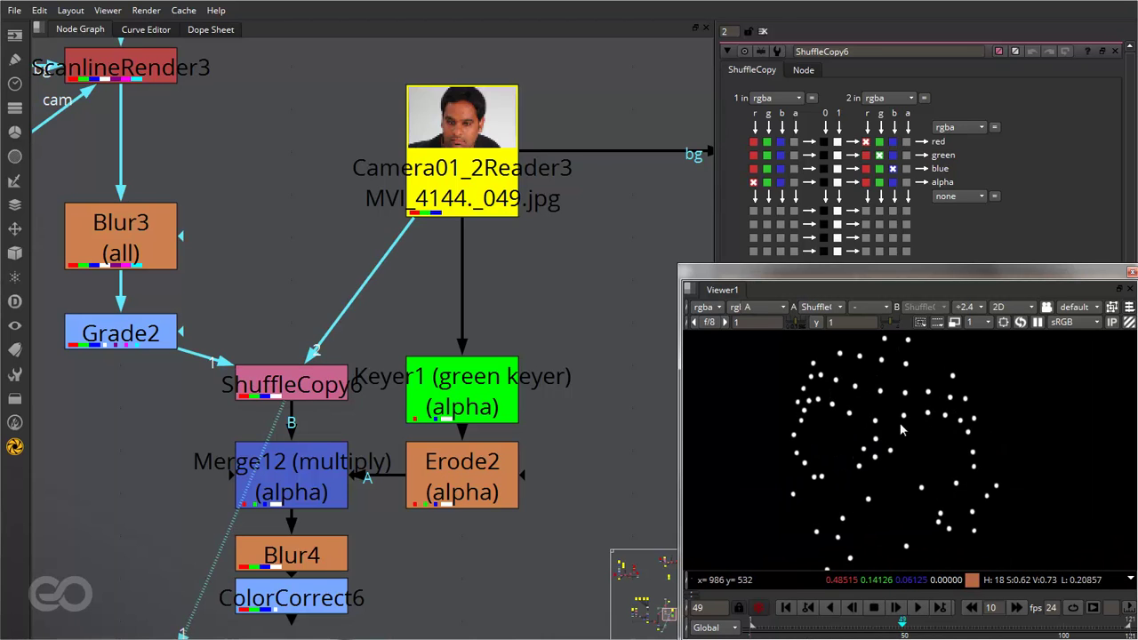
key(a)
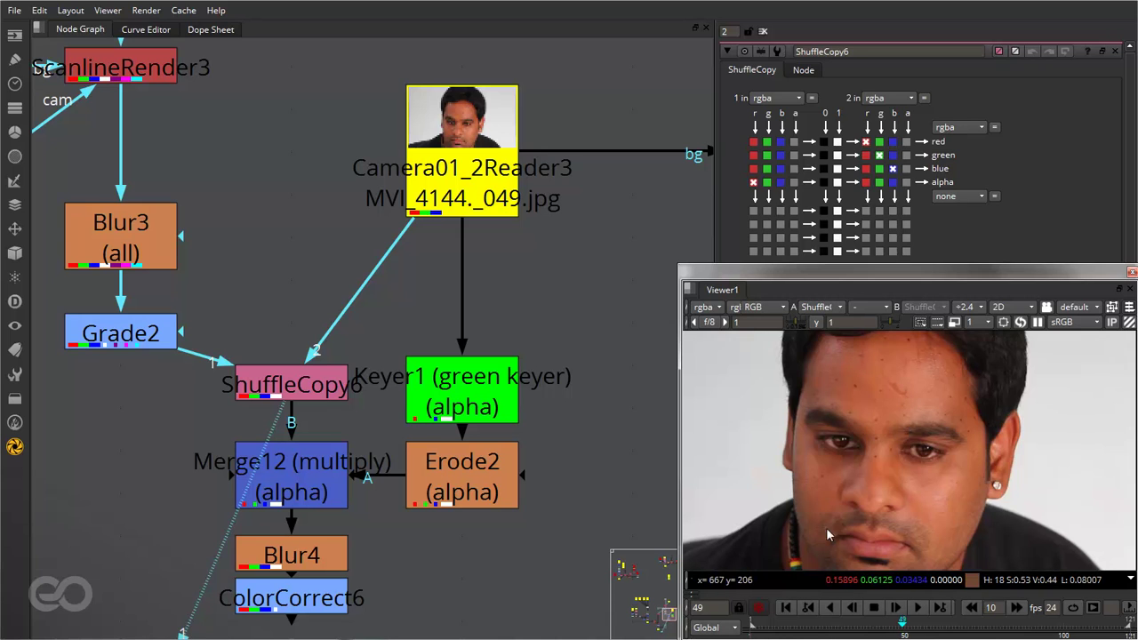
scroll(867, 361, up, 2)
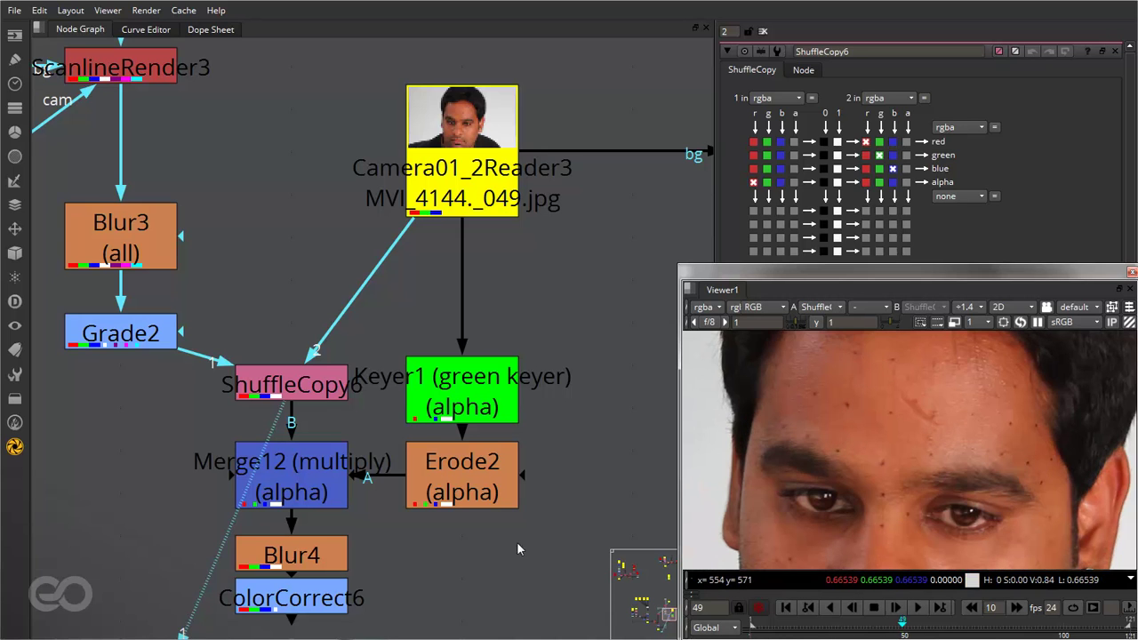
- View the output of Blur4 to check the marker removal on the forehead
click(515, 570)
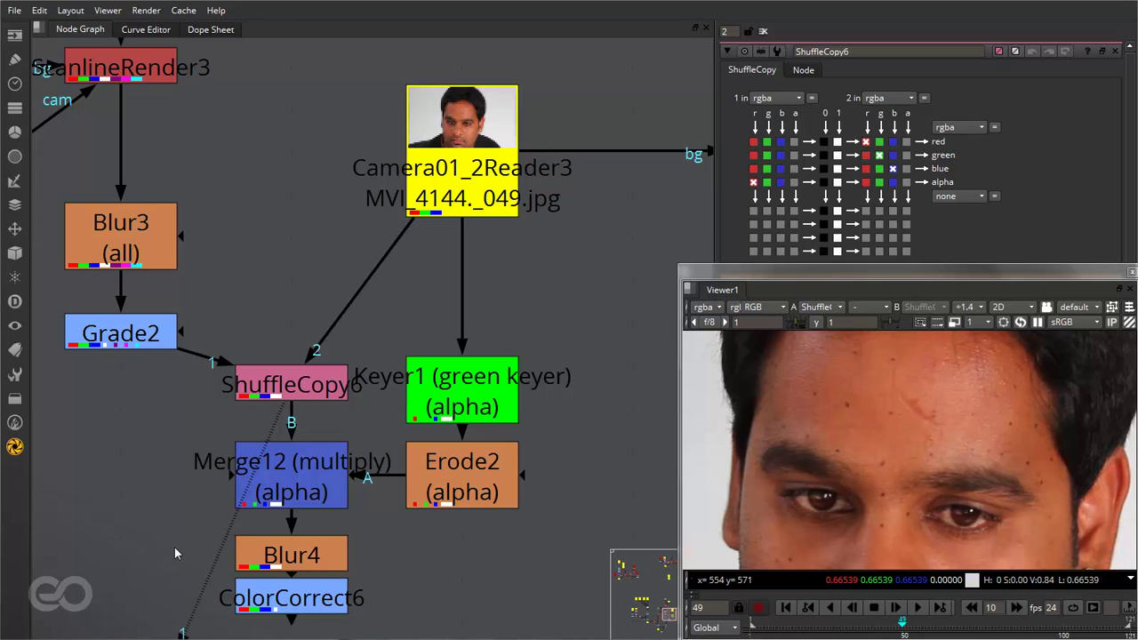
scroll(197, 475, down, 3)
click(266, 514)
key(1)
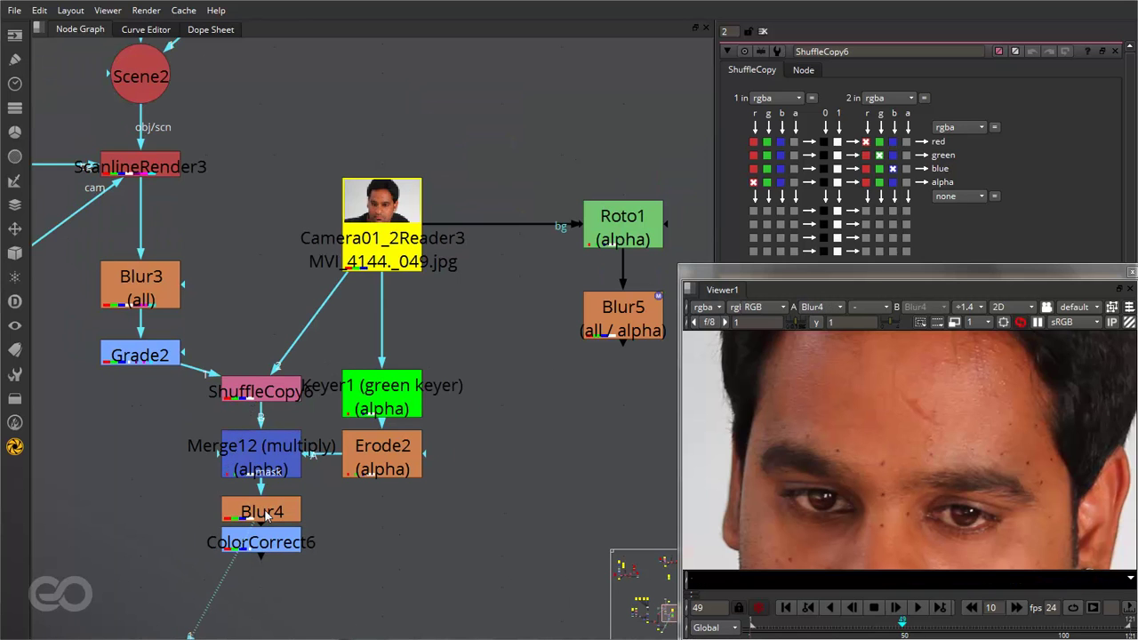
- Disable the Merge12 multiply node above Blur4
click(271, 446)
key(d)
click(300, 481)
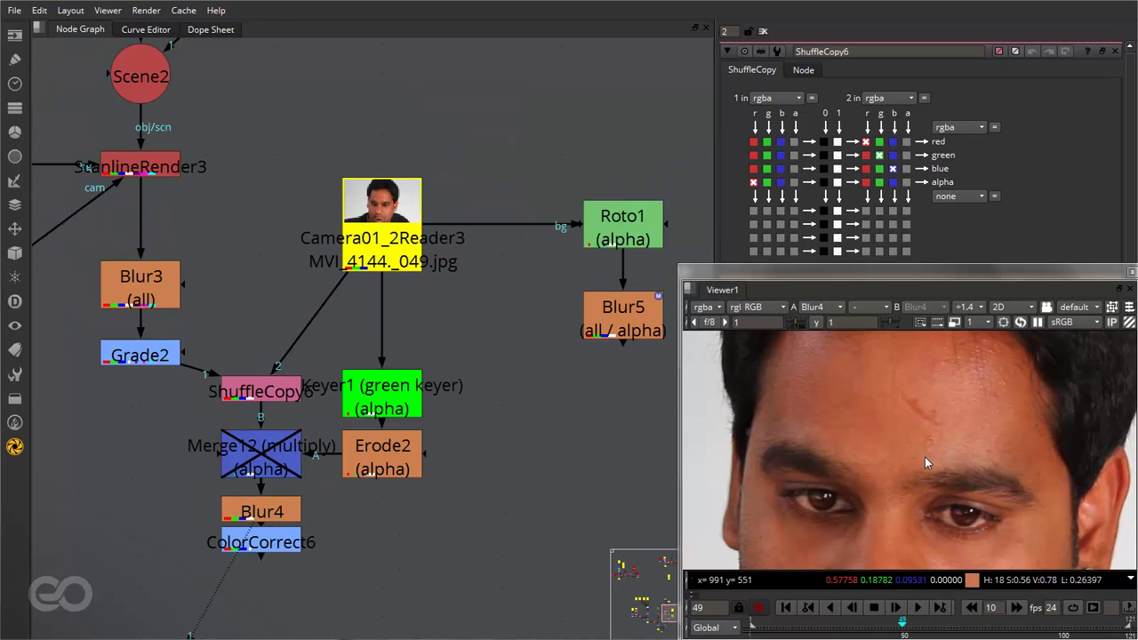
- Go to frame 100 and inspect the blurred spots along the face's edge in both colour and alpha
scroll(924, 457, down, 1)
scroll(951, 426, up, 1)
scroll(982, 439, down, 1)
middle_drag(985, 498, 950, 427)
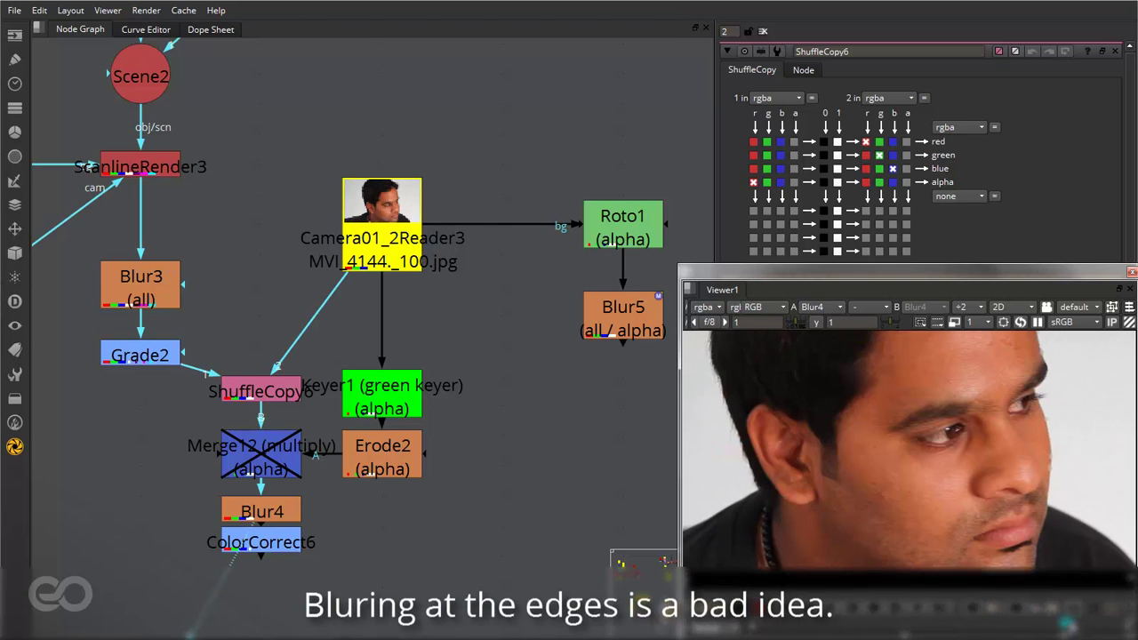
scroll(909, 410, up, 5)
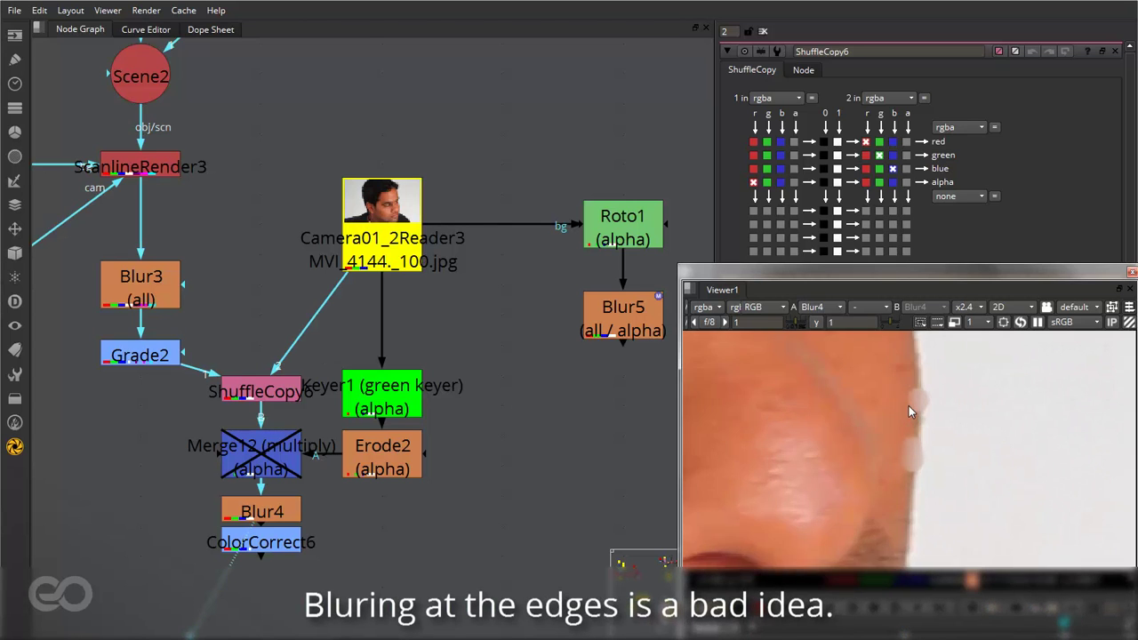
scroll(909, 412, up, 1)
key(a)
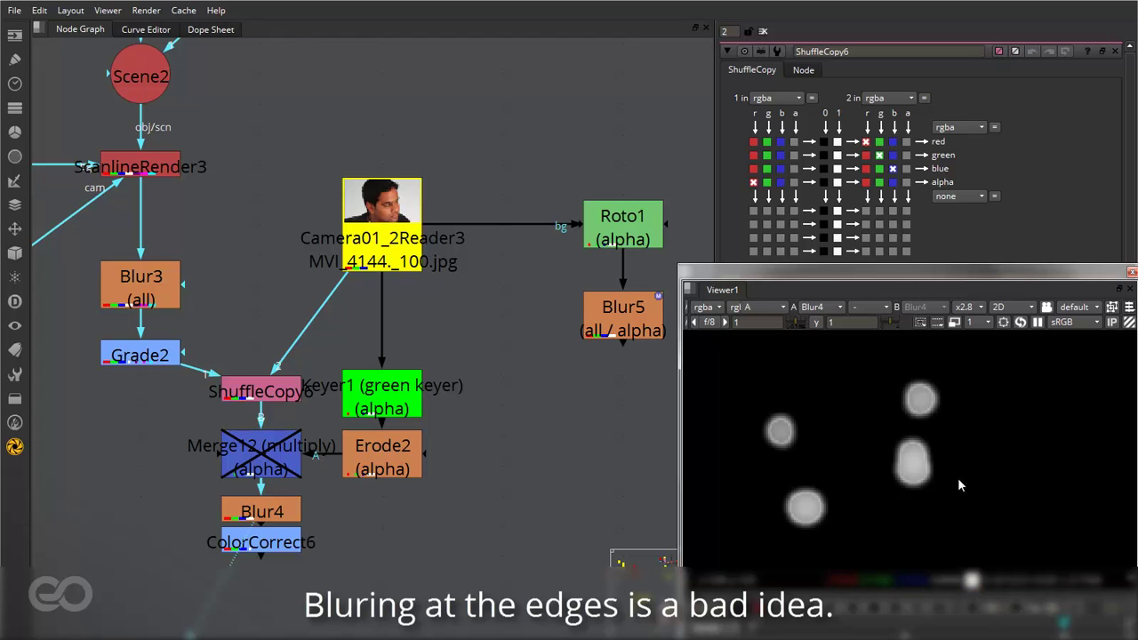
key(a)
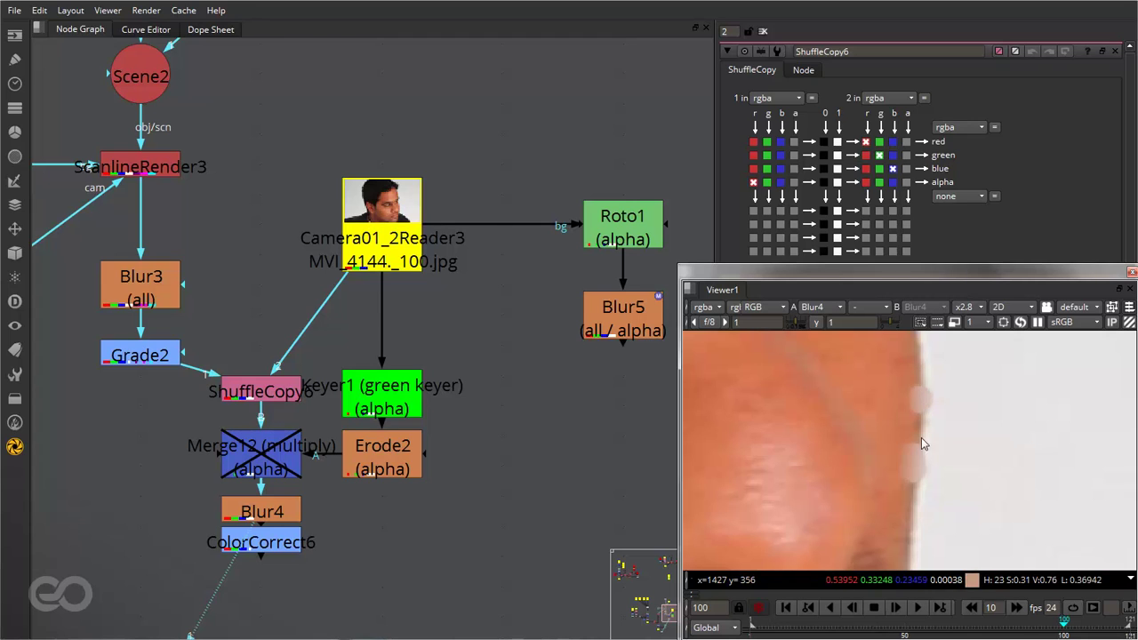
- View the alpha channel of ShuffleCopy6 at the face's edge on frame 100
click(278, 403)
key(1)
key(a)
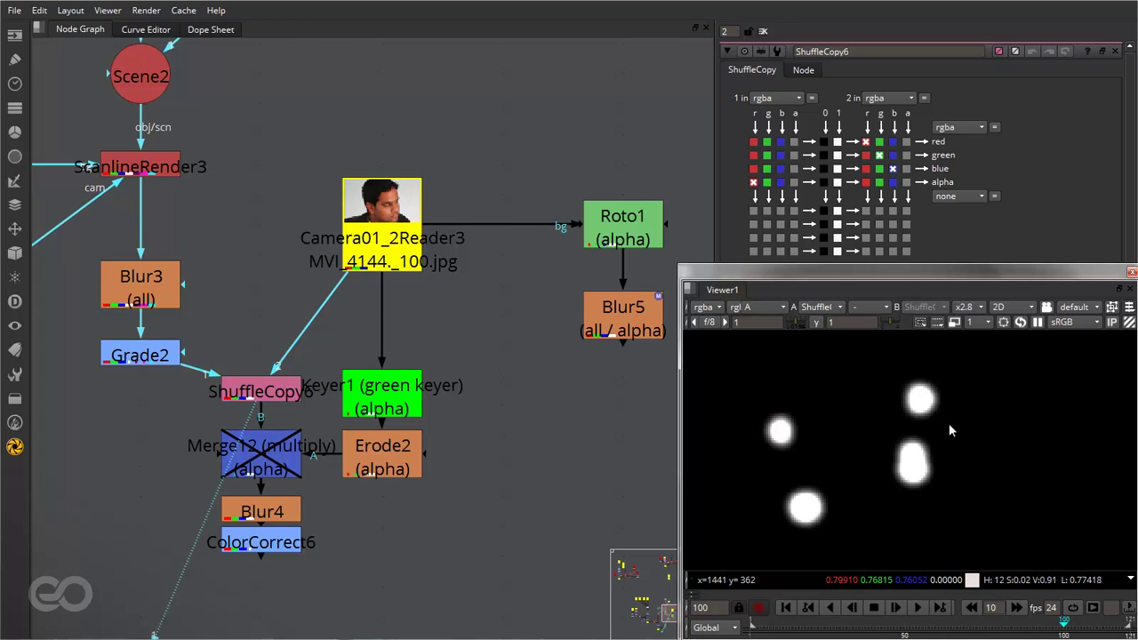
- View Keyer1, open its properties and examine its alpha matte along the edge of the face
click(404, 391)
key(1)
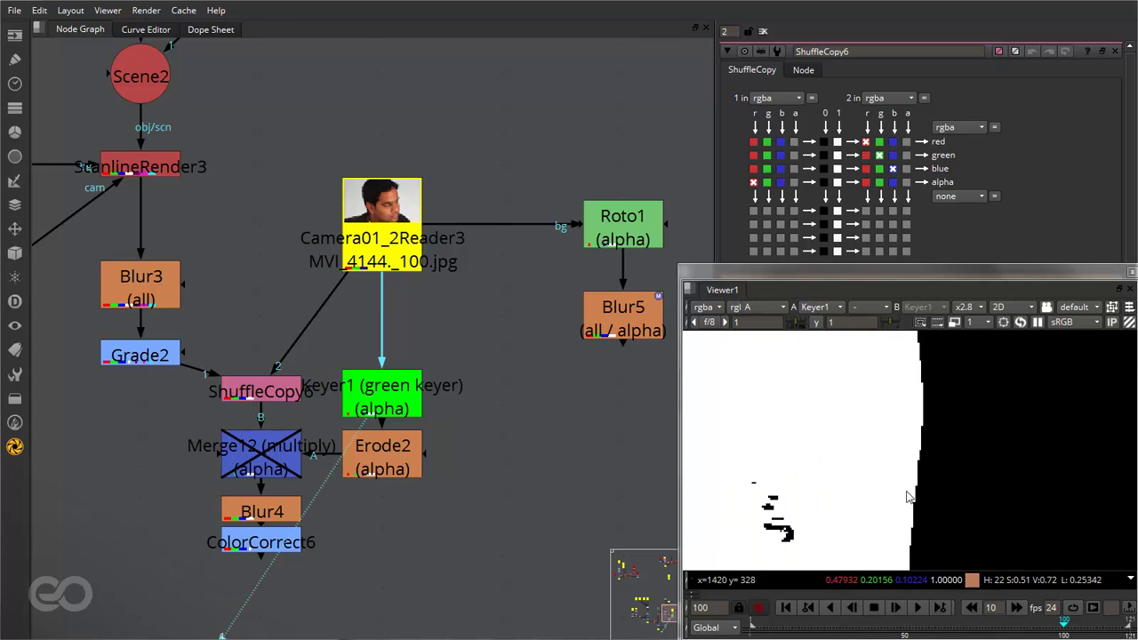
key(a)
key(f)
double_click(404, 396)
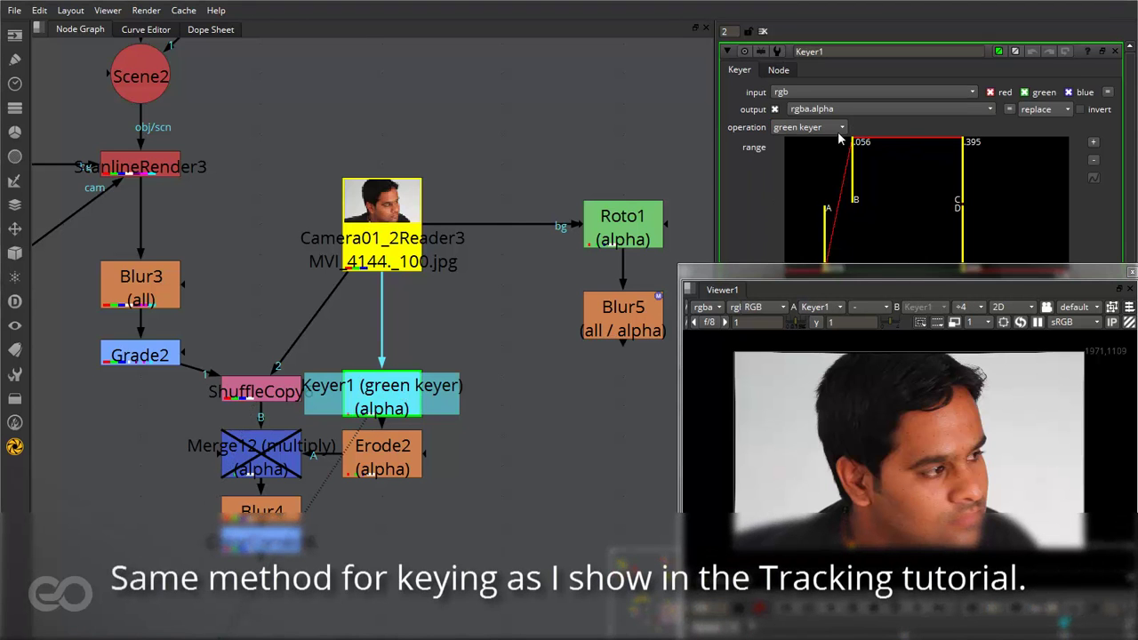
key(a)
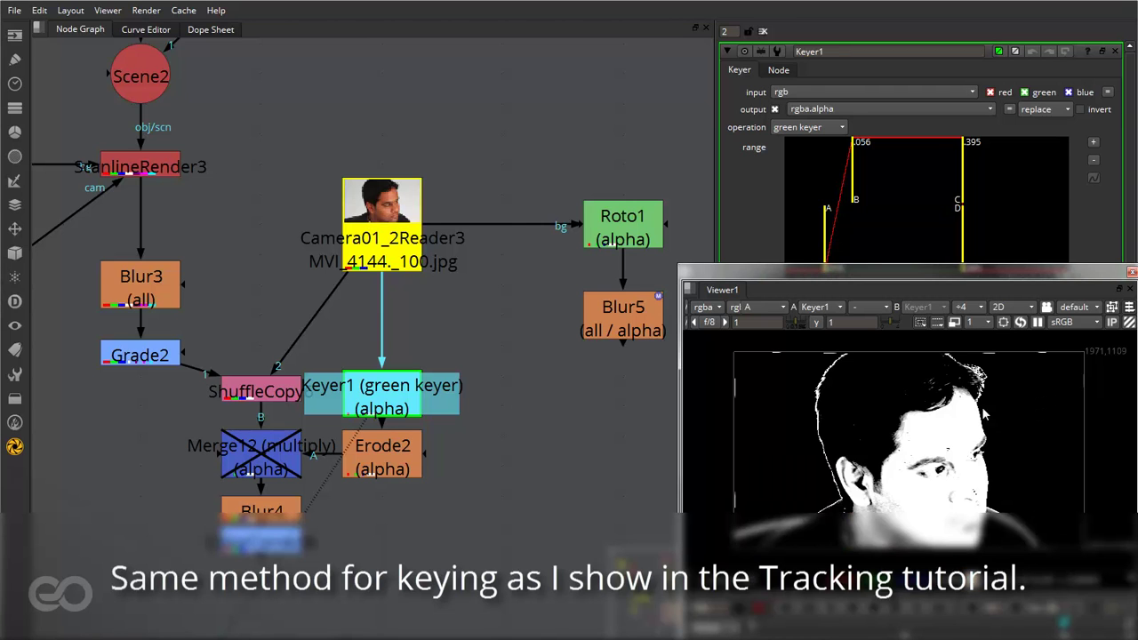
scroll(947, 472, up, 5)
middle_drag(907, 378, 915, 419)
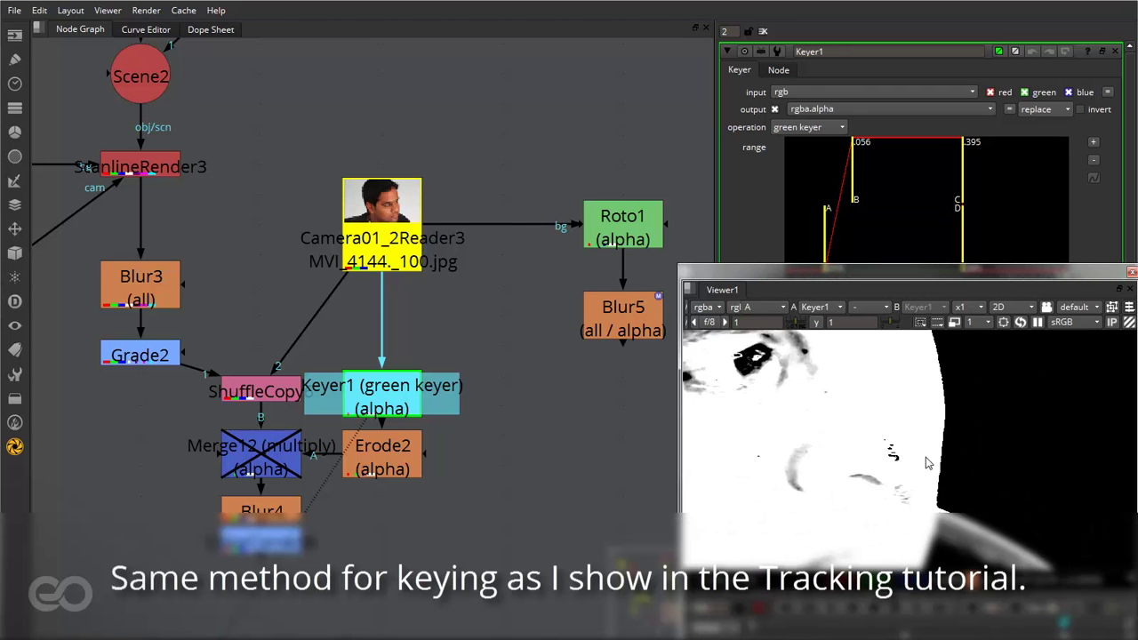
- Compare the alpha mattes of Keyer1 and Erode2 along the edge of the face
scroll(924, 455, down, 3)
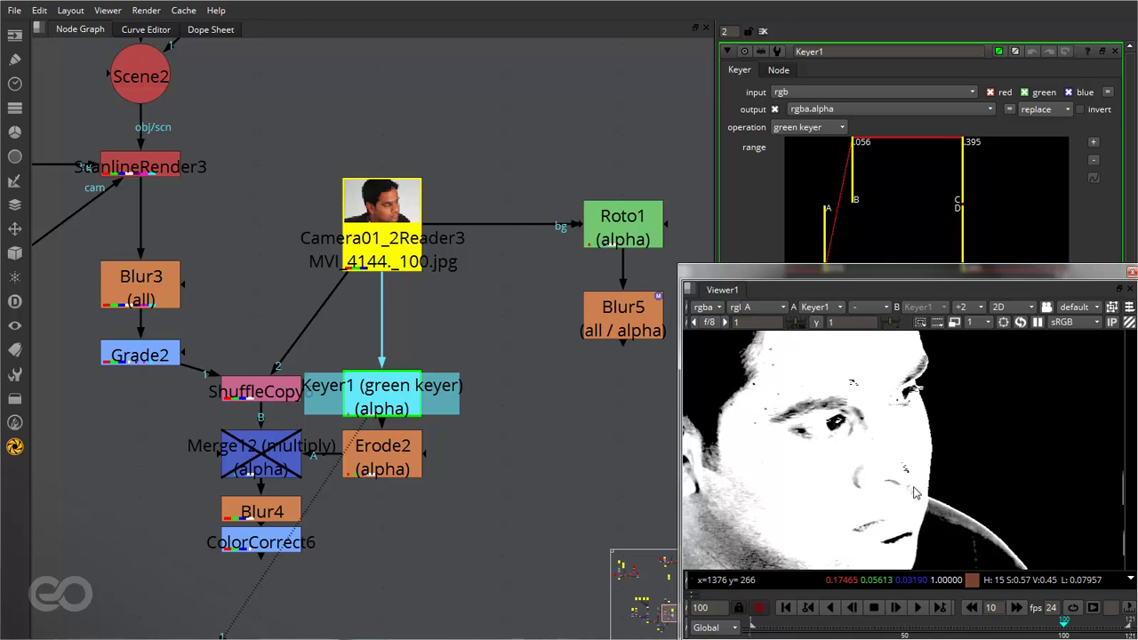
click(381, 471)
key(1)
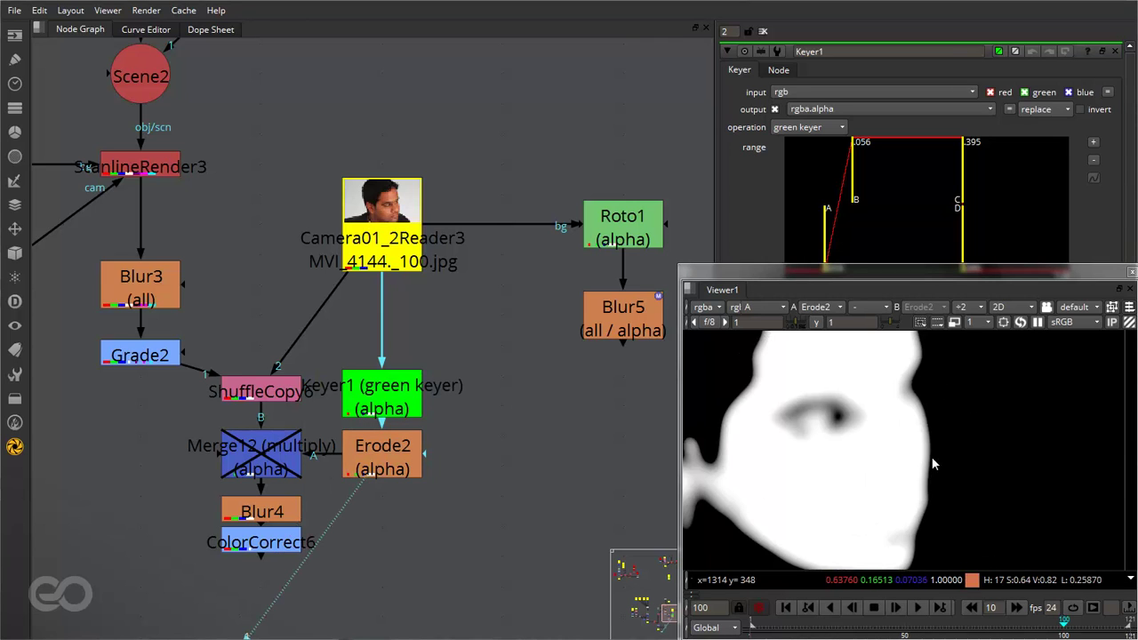
click(368, 410)
key(1)
click(387, 451)
key(1)
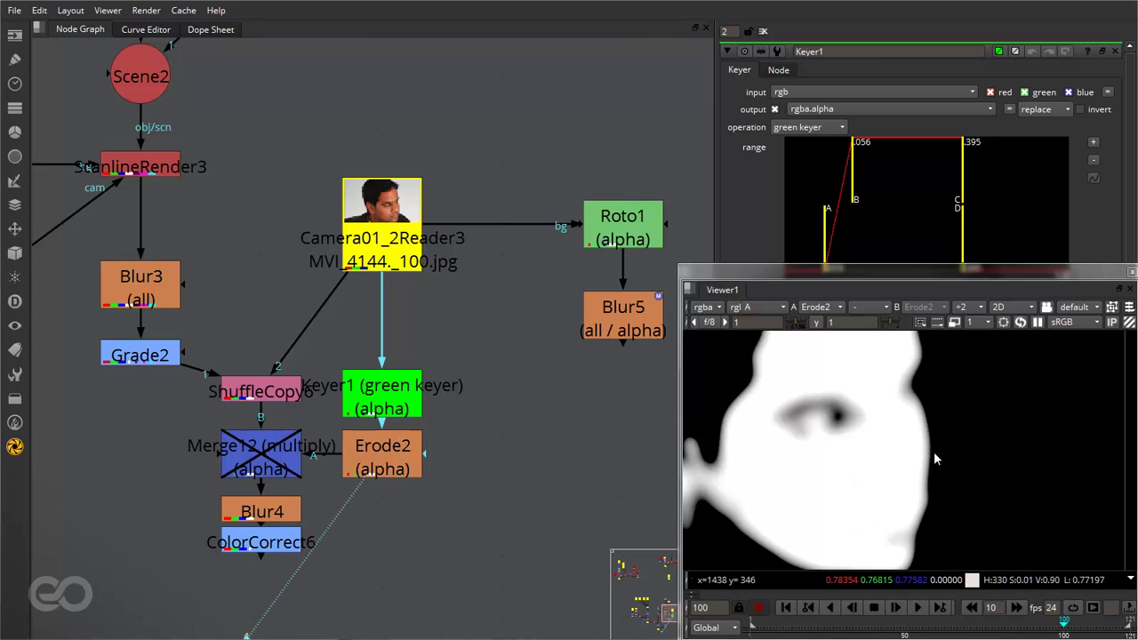
- Open Erode2's properties and set its blur to 0.87 while viewing the matte's edge up close
scroll(933, 459, up, 5)
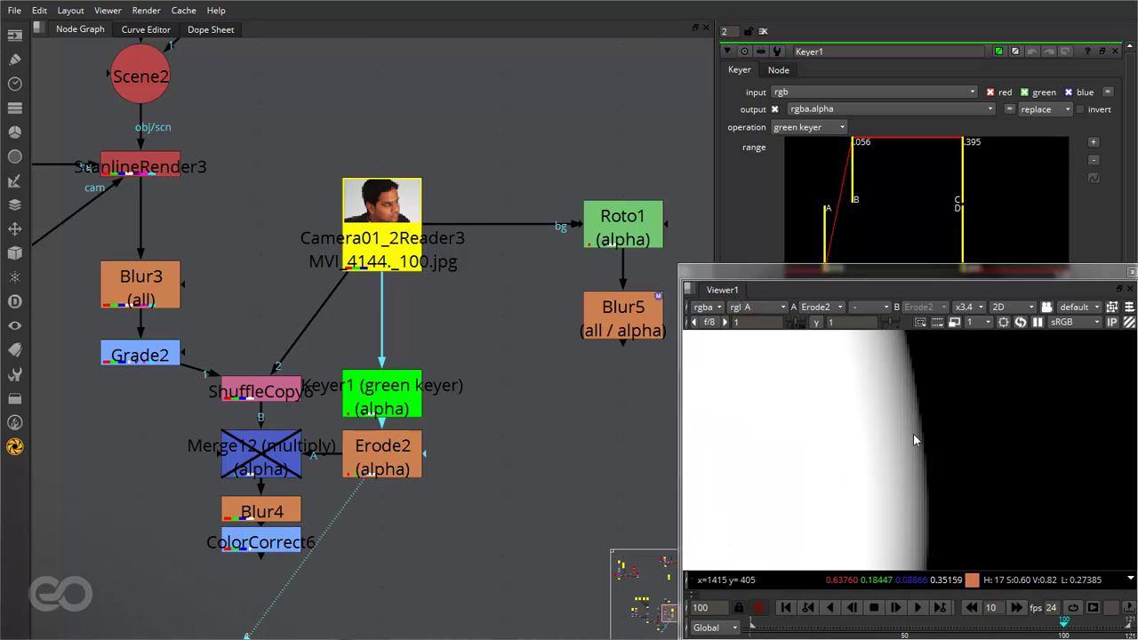
double_click(345, 439)
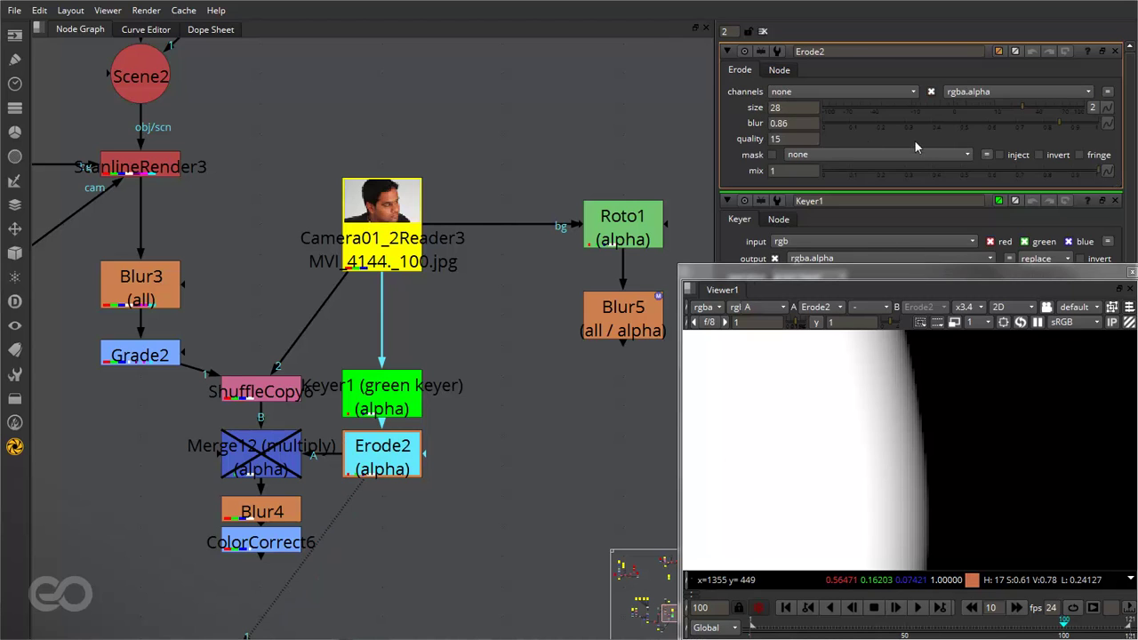
drag(1047, 120, 1063, 138)
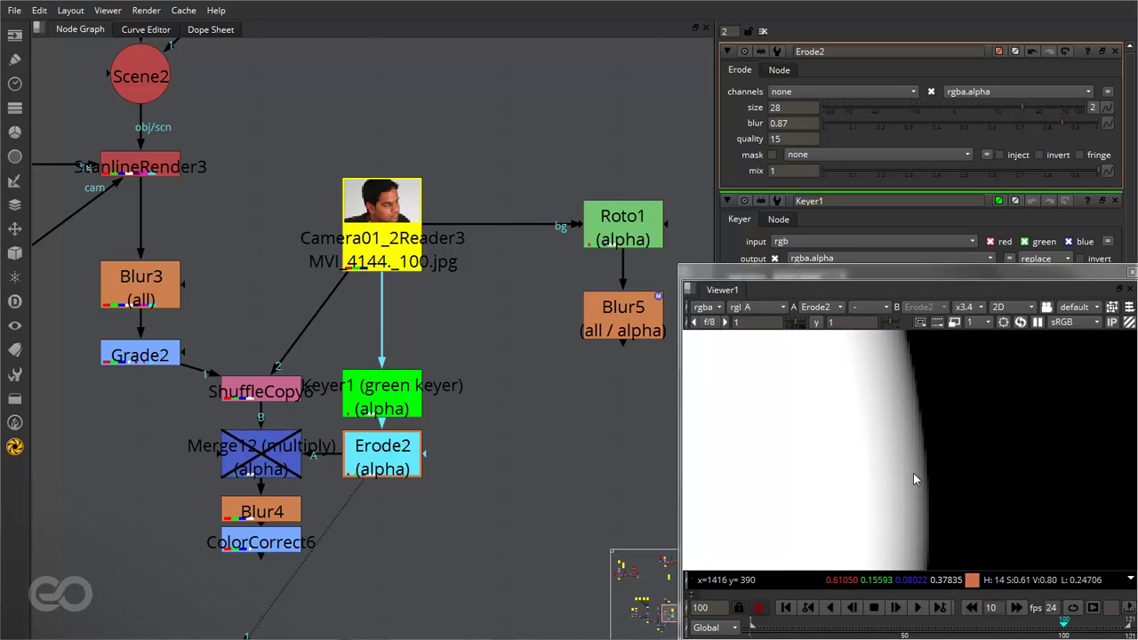
- View Merge12's alpha, open its properties and re-enable the multiply node
click(253, 451)
key(1)
click(255, 455)
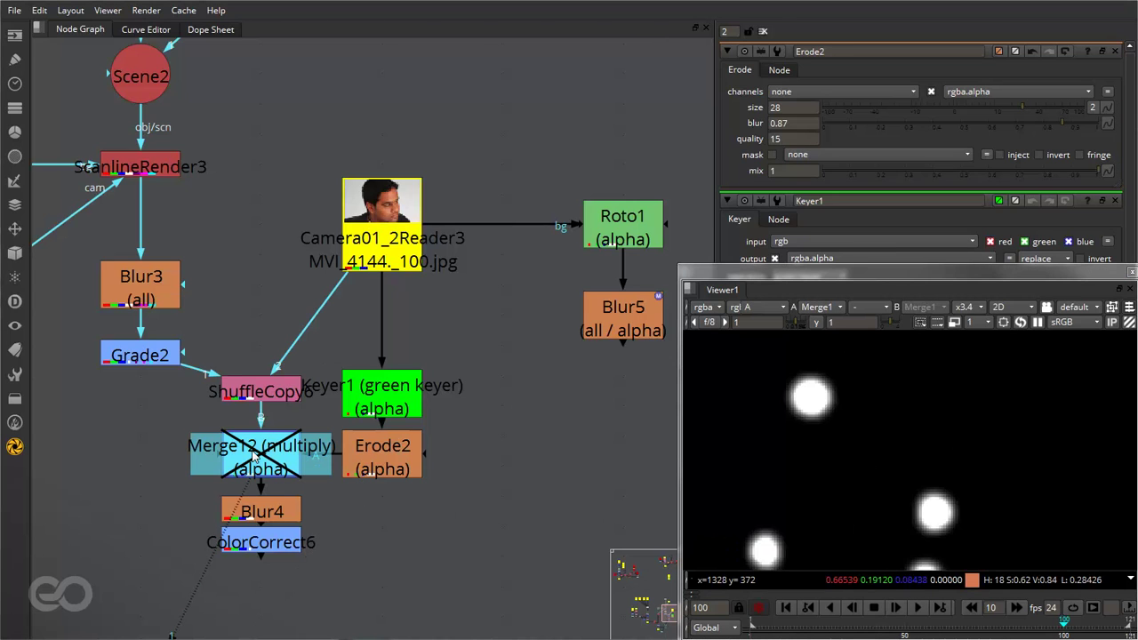
double_click(275, 467)
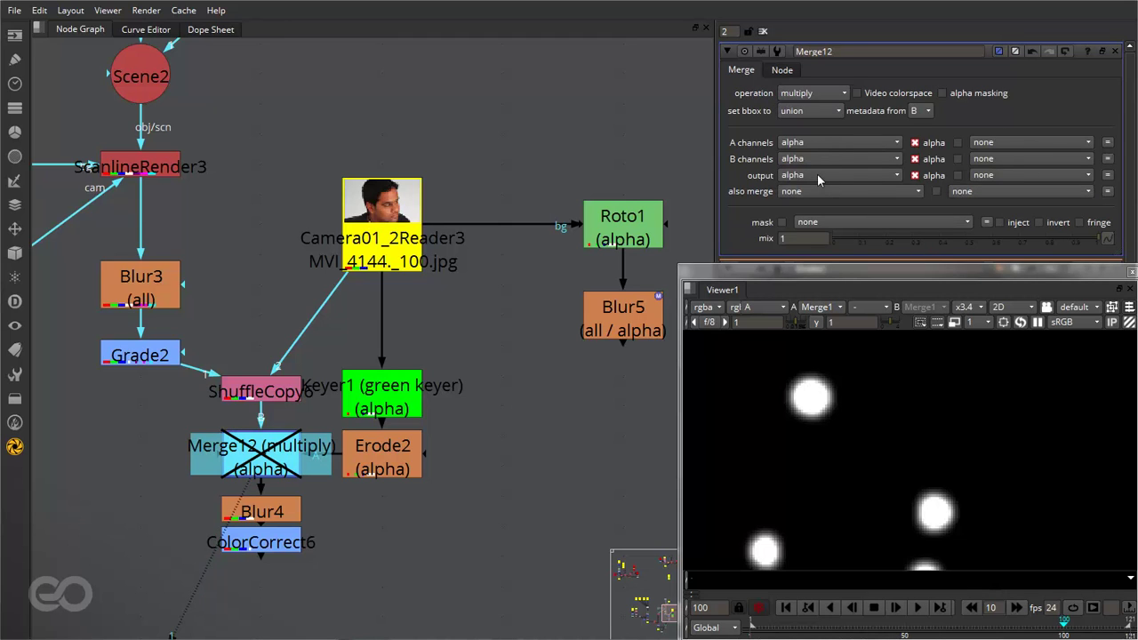
key(d)
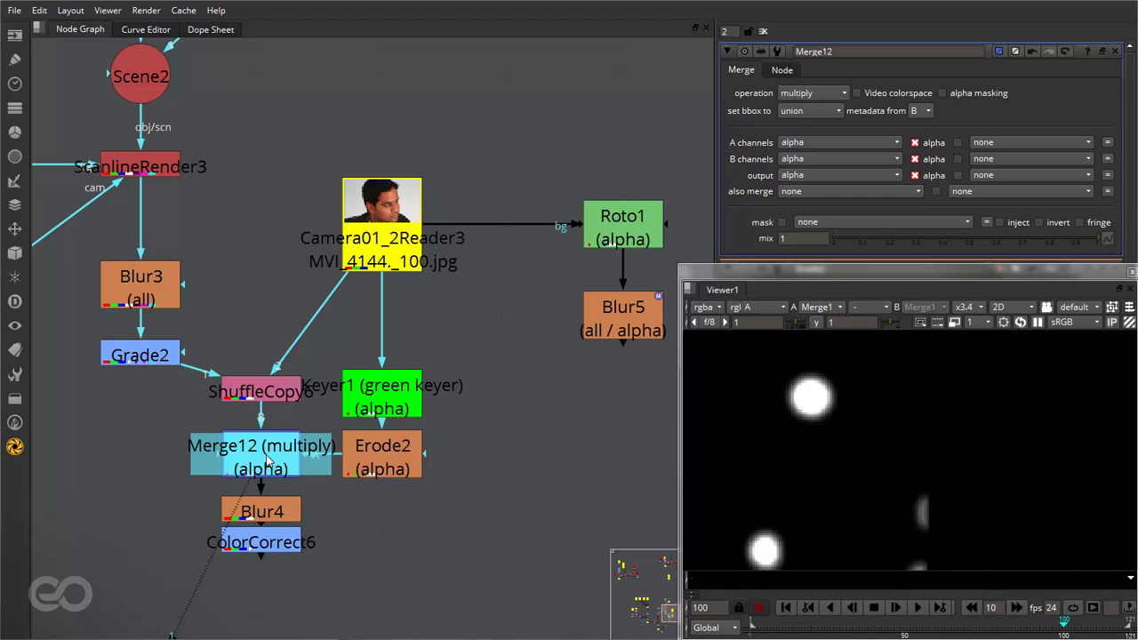
- Switch Merge12 off and on repeatedly to compare how it limits the marker spots in the alpha at the face's edge
key(d)
key(d)
key(d)
key(d)
key(d)
key(d)
scroll(903, 515, down, 7)
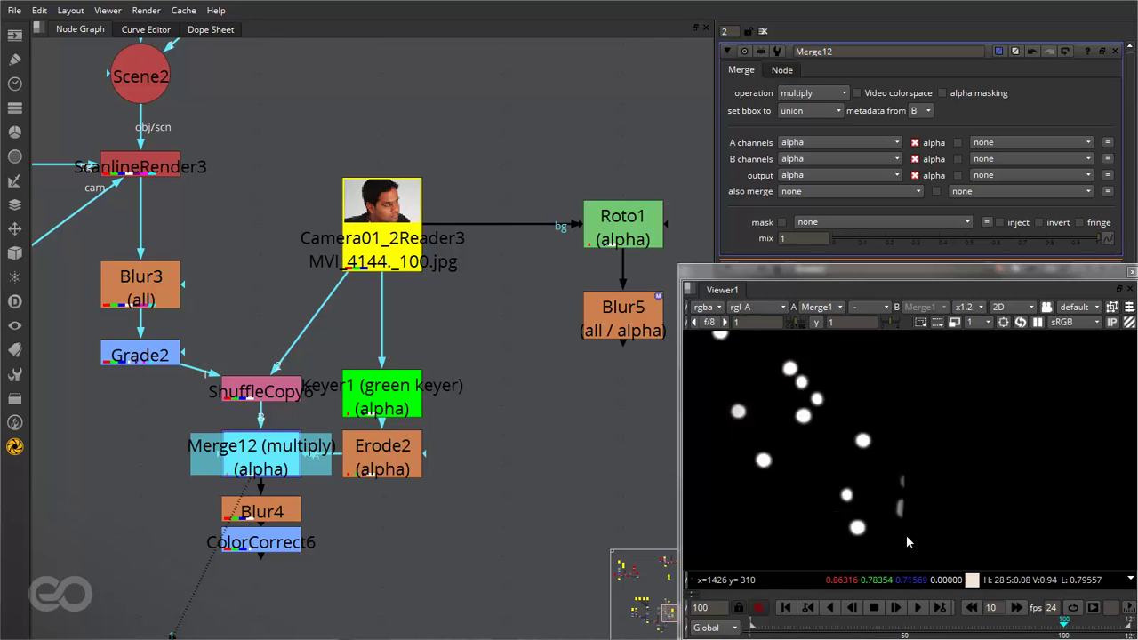
scroll(894, 414, up, 3)
key(d)
key(d)
key(d)
key(d)
key(d)
key(d)
key(d)
key(d)
scroll(889, 382, down, 4)
scroll(896, 462, down, 1)
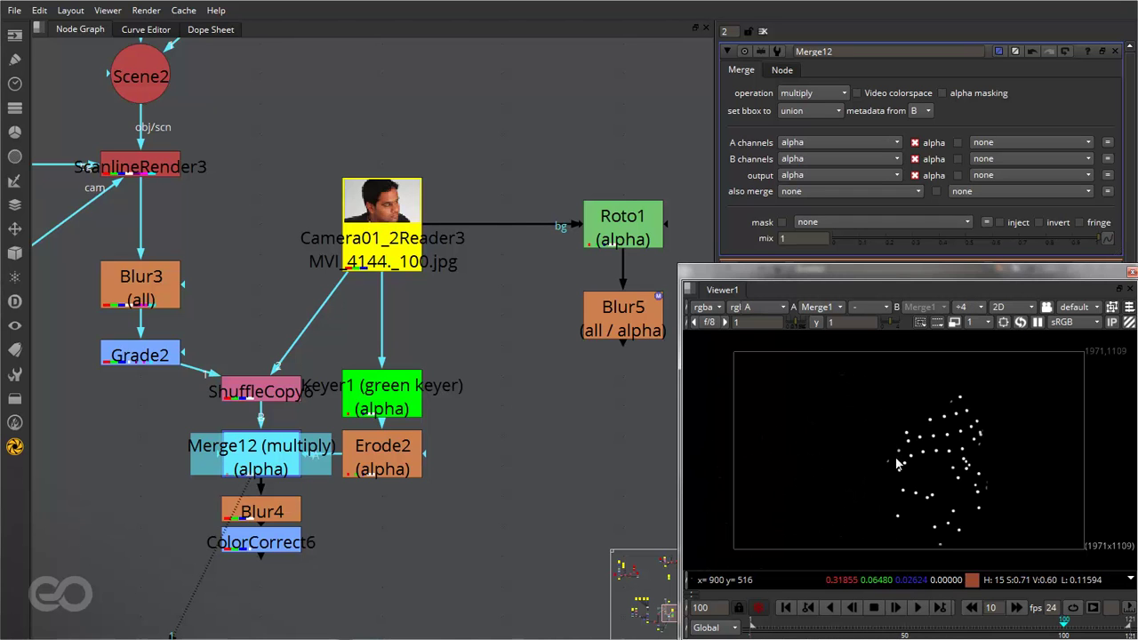
- View Blur4's output in colour around the nose and the face's edge
click(265, 510)
key(1)
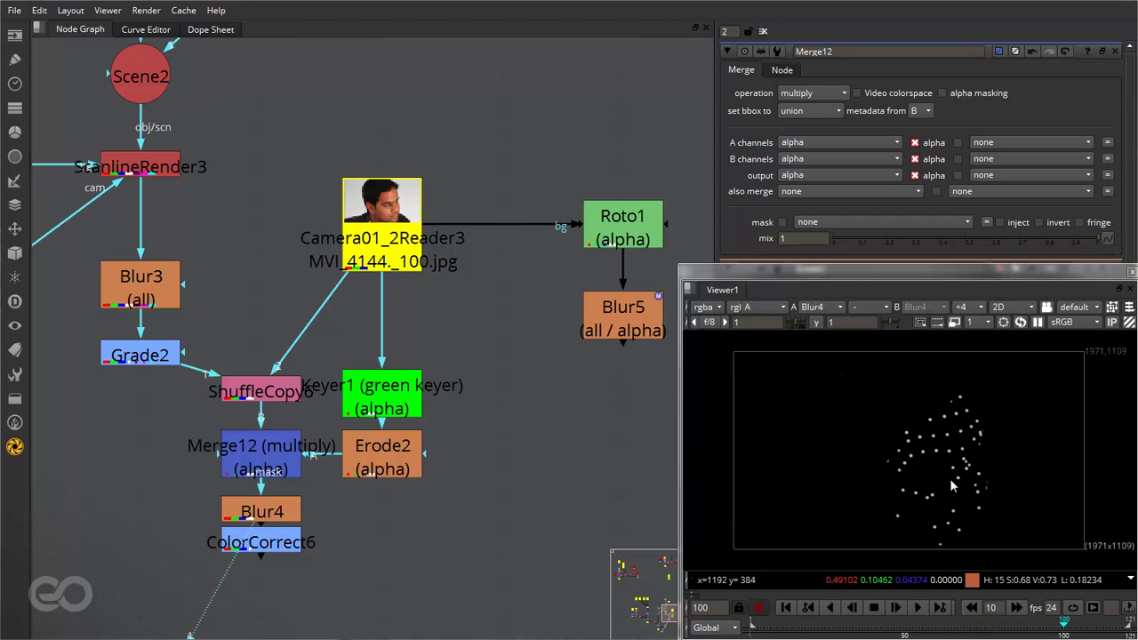
key(a)
scroll(959, 479, up, 7)
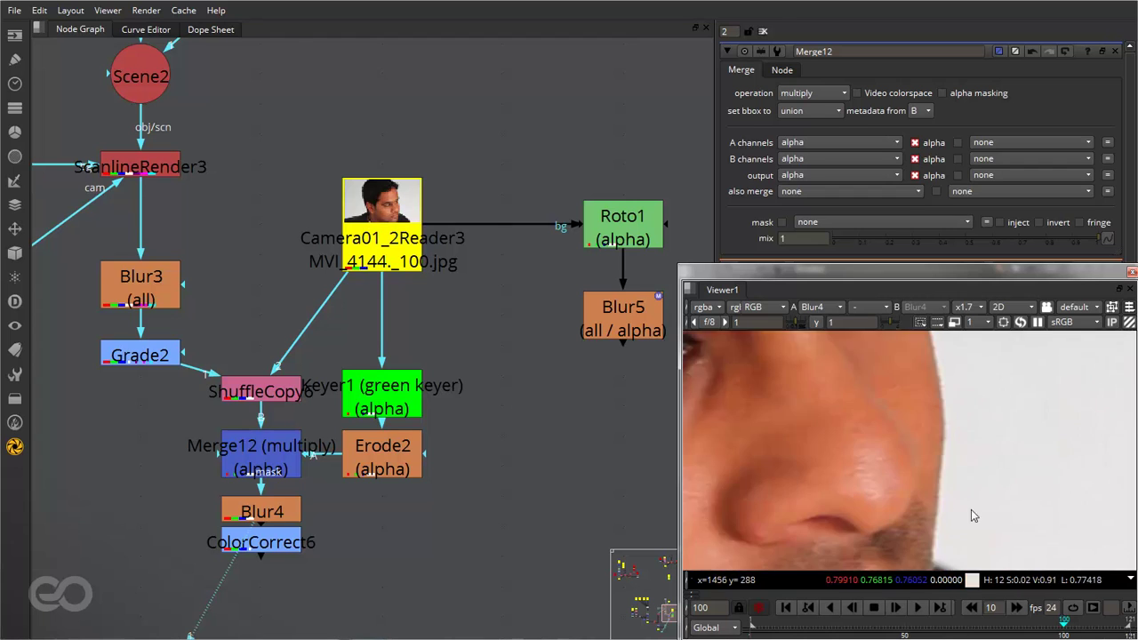
- Select Merge12 and compare Blur4's colour result along the face's edge with the multiply disabled and enabled
key(Up)
key(d)
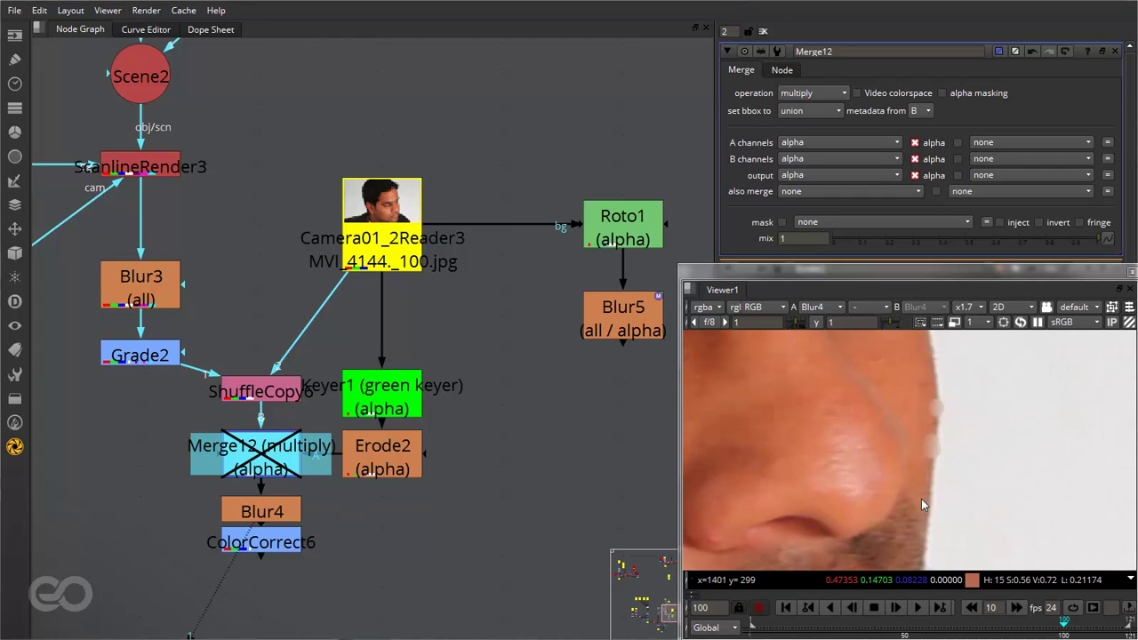
key(d)
scroll(946, 502, down, 8)
scroll(887, 408, up, 5)
key(d)
key(d)
key(d)
key(d)
key(d)
key(d)
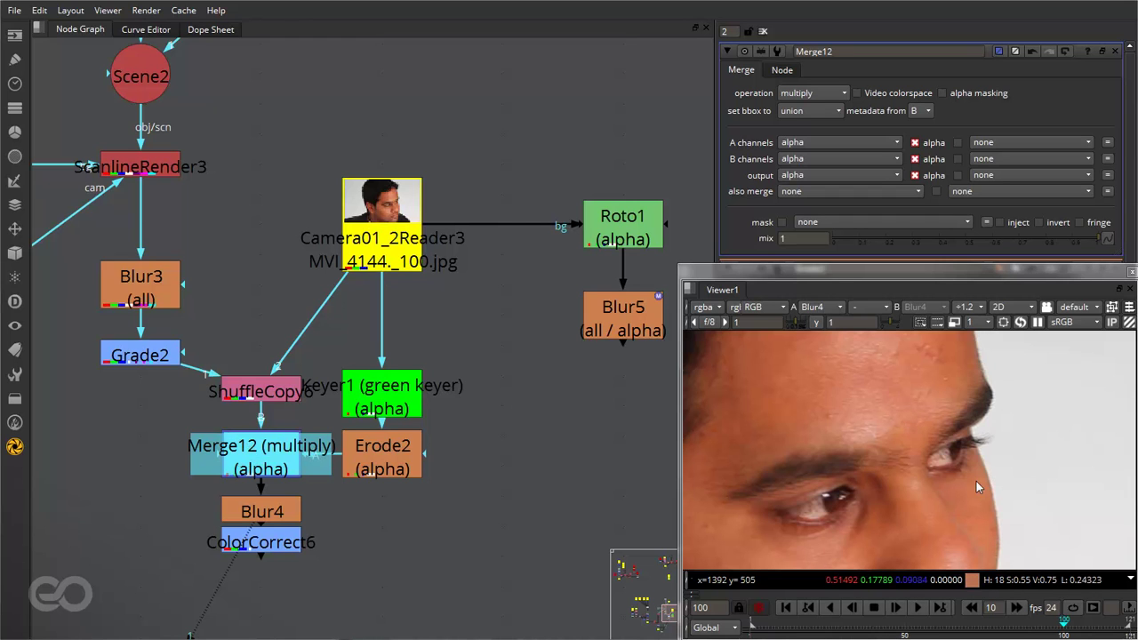
scroll(977, 482, down, 2)
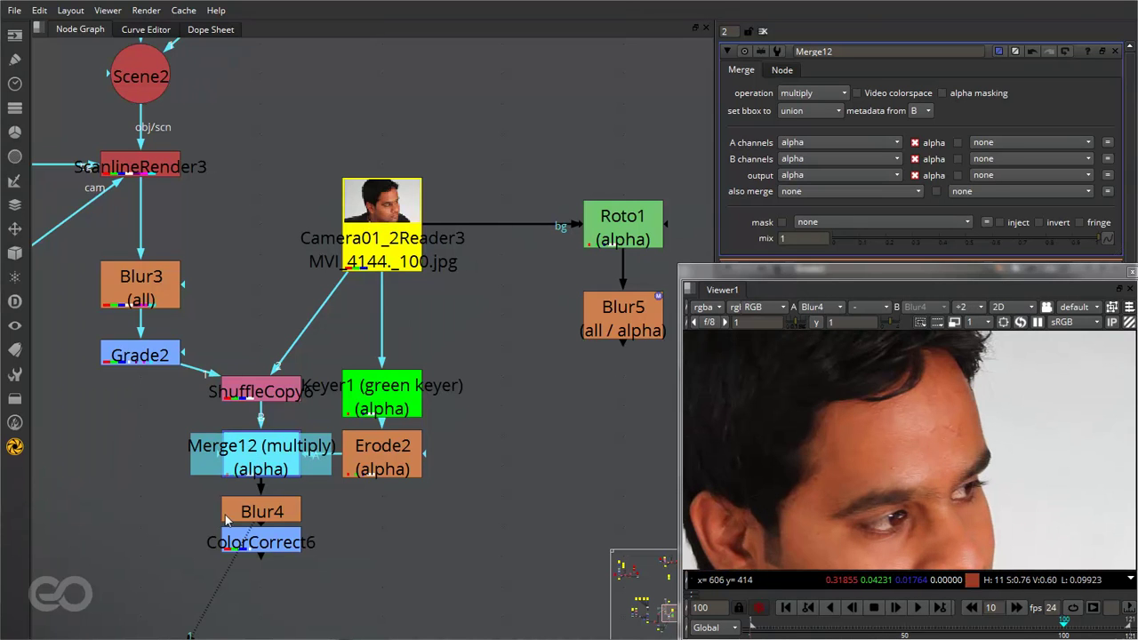
- Switch Blur4 off and on to compare the forehead with and without the tracking markers
click(262, 515)
scroll(940, 419, up, 3)
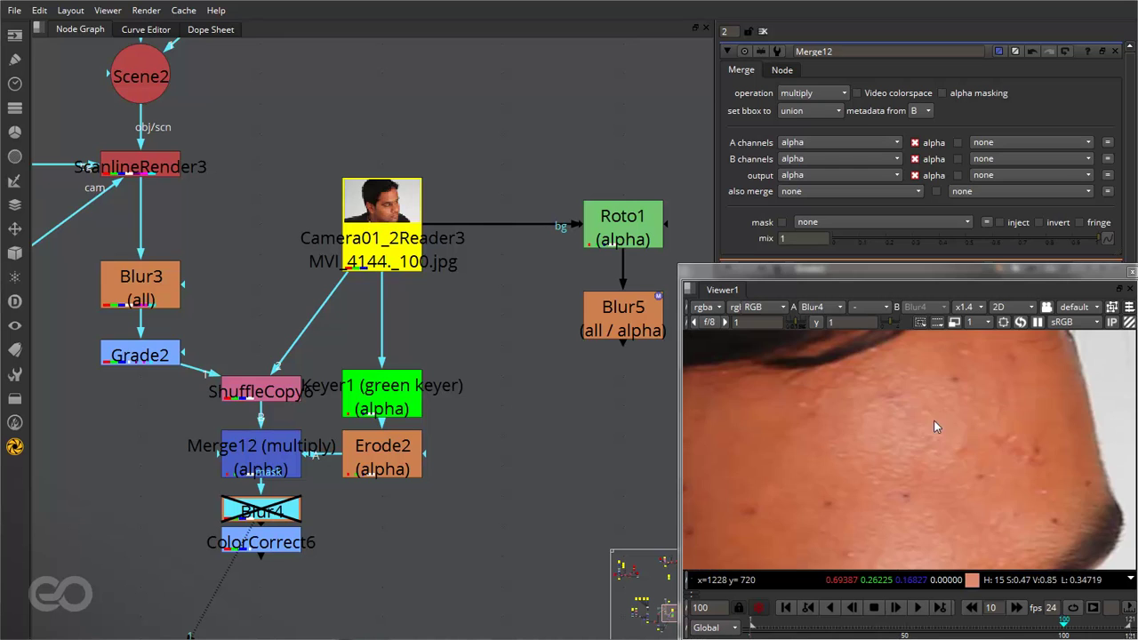
key(d)
key(d)
key(d)
key(d)
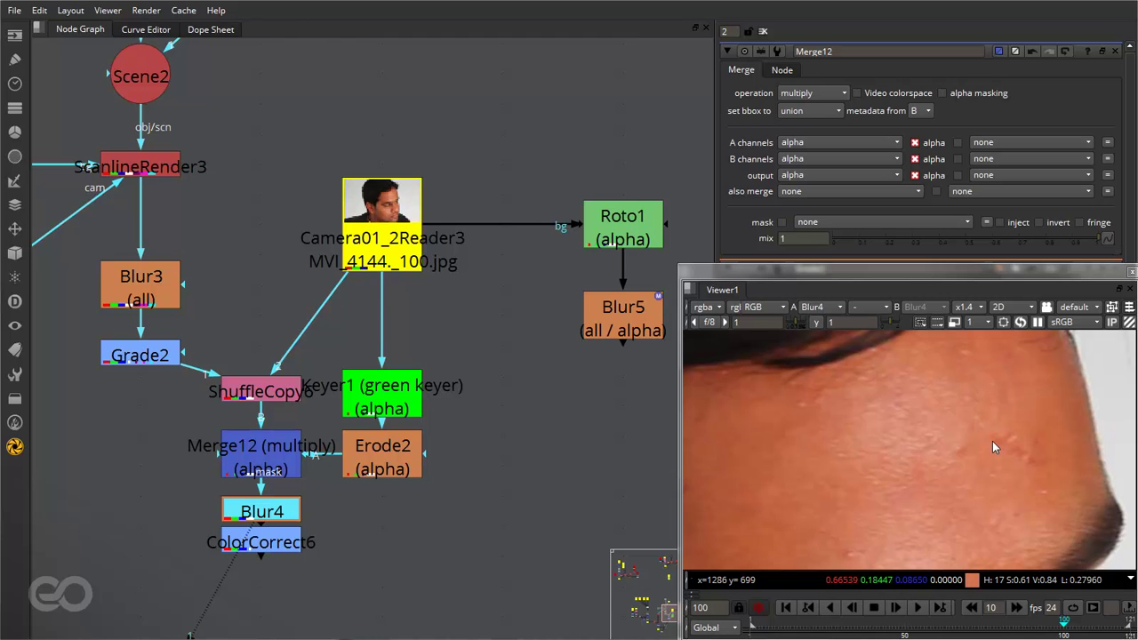
- Open ColorCorrect6 below Blur4, view its output on the forehead skin and set its master gain to 1.1
scroll(857, 539, up, 5)
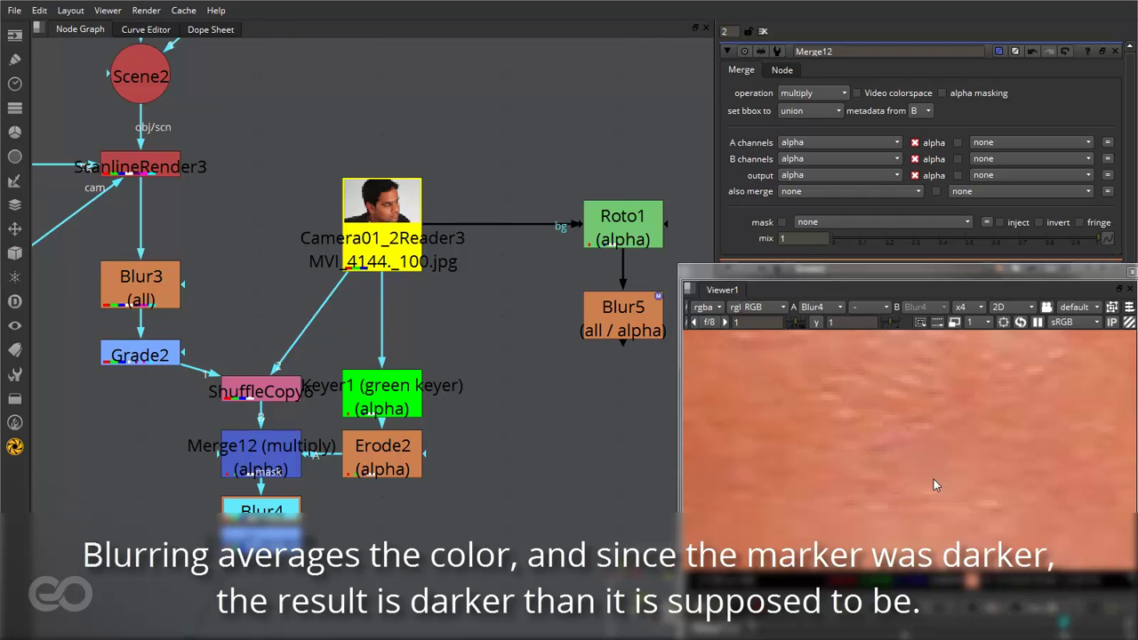
key(c)
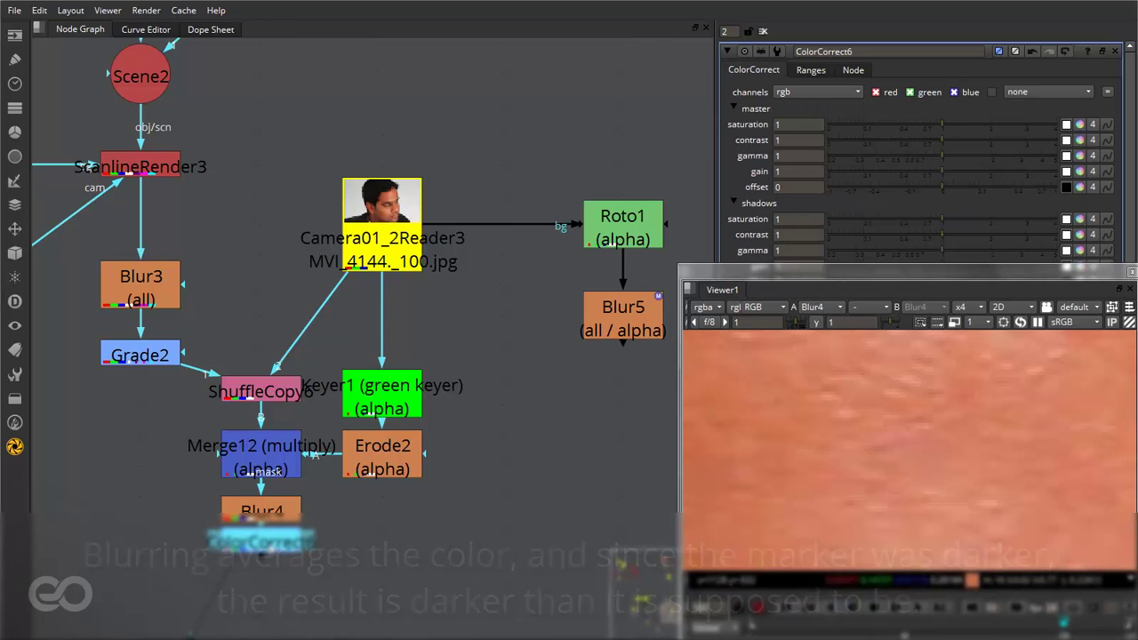
key(1)
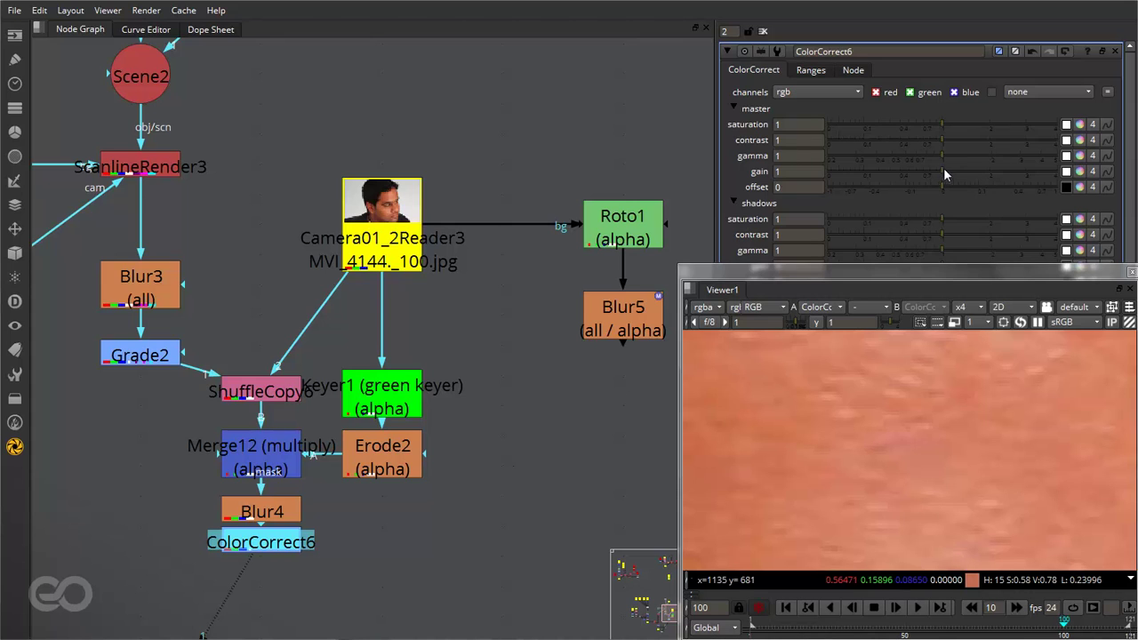
drag(944, 170, 947, 171)
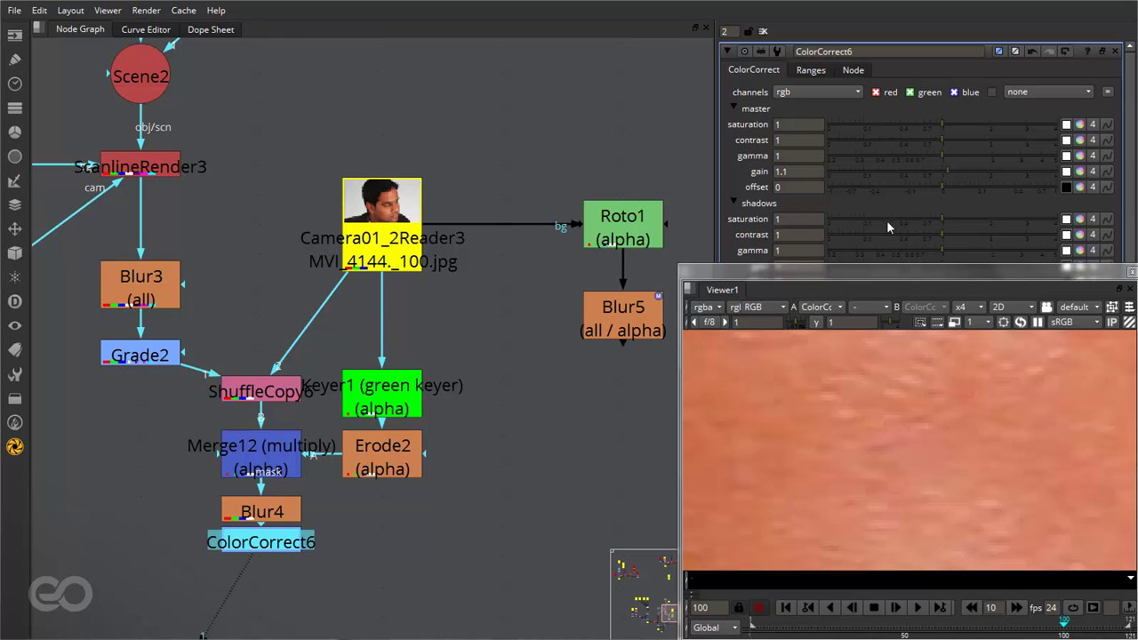
- Switch ColorCorrect6 off and on to compare the brightness of the blurred marker spots at several zoom levels
key(d)
key(d)
scroll(936, 446, down, 5)
key(d)
key(d)
scroll(907, 449, down, 3)
key(d)
key(d)
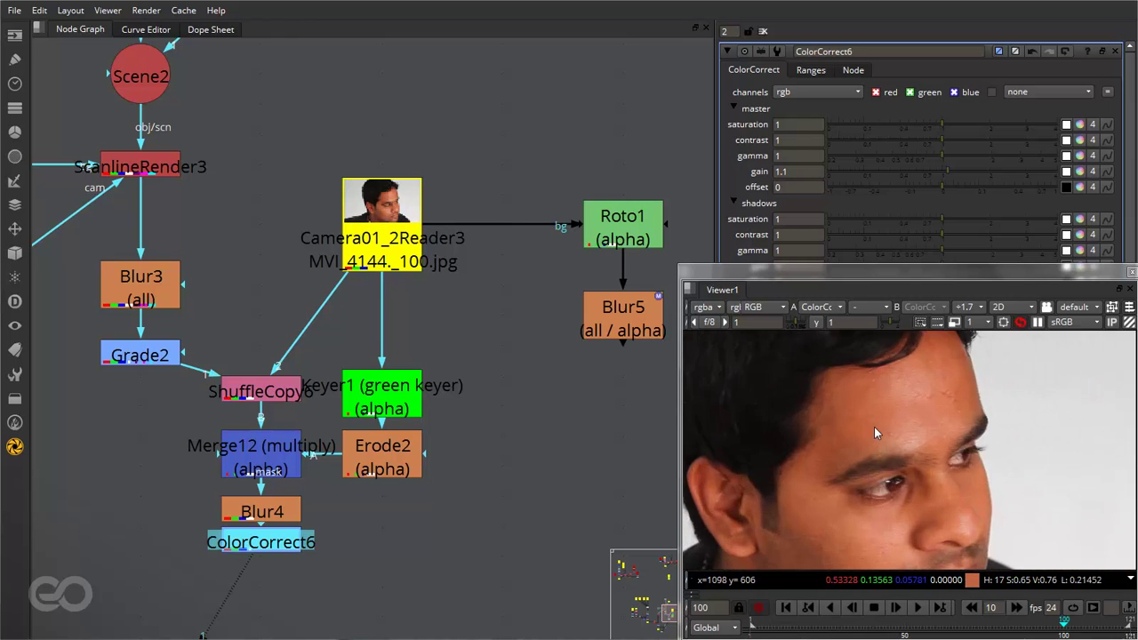
scroll(880, 418, up, 3)
key(d)
key(d)
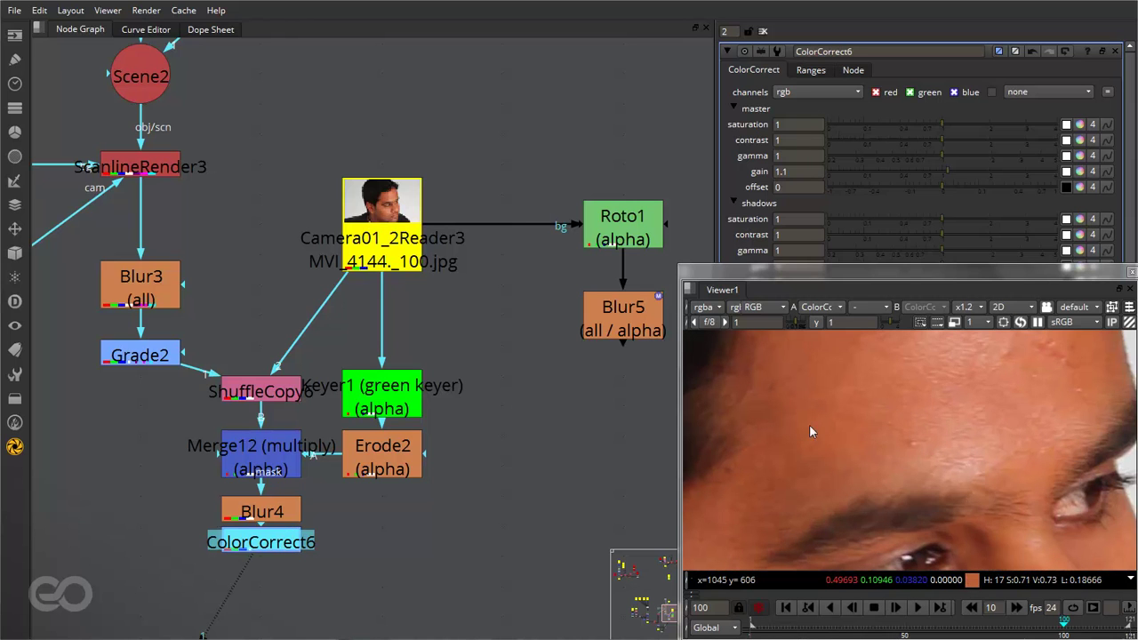
- Examine the corrected face across the full frame, around the eye and along the hairline at the temple
scroll(784, 424, down, 6)
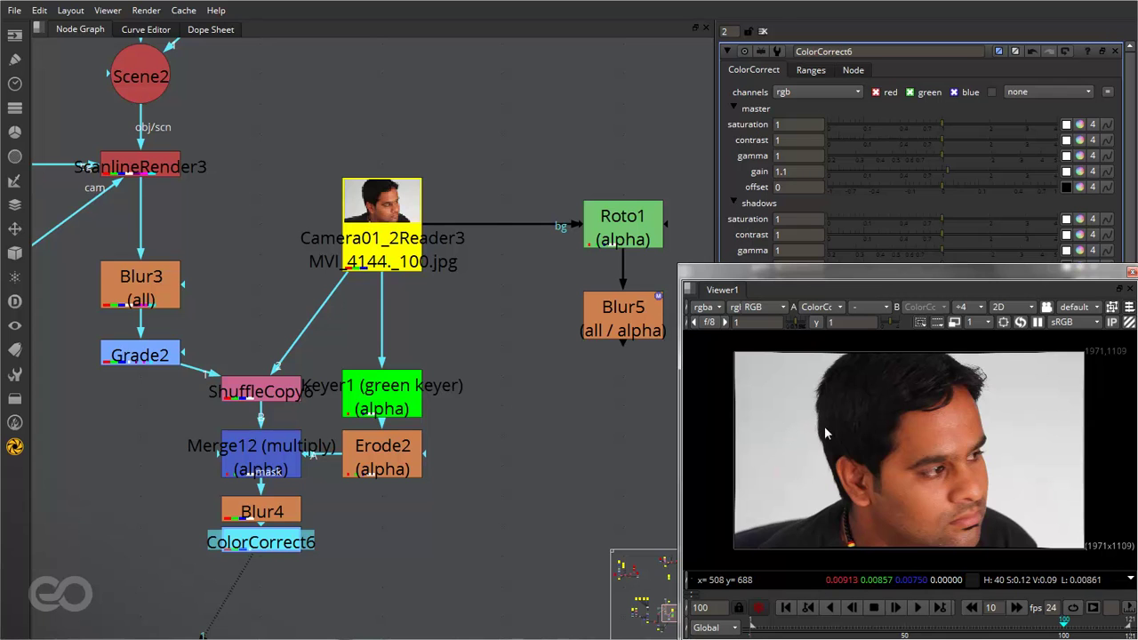
scroll(205, 257, down, 5)
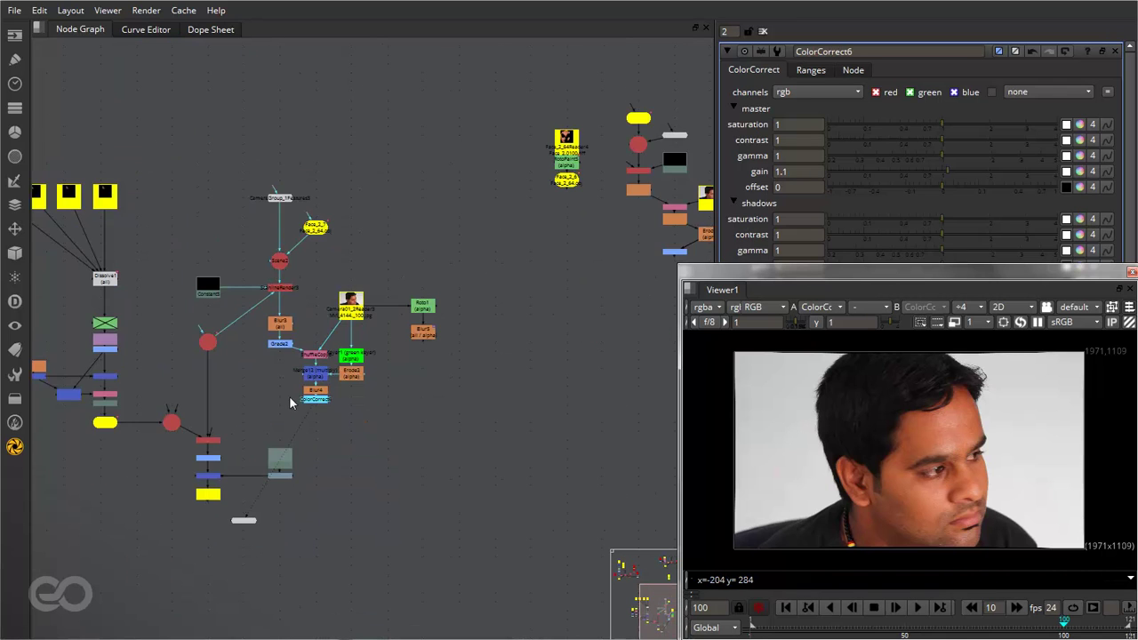
scroll(293, 398, up, 5)
scroll(925, 484, up, 6)
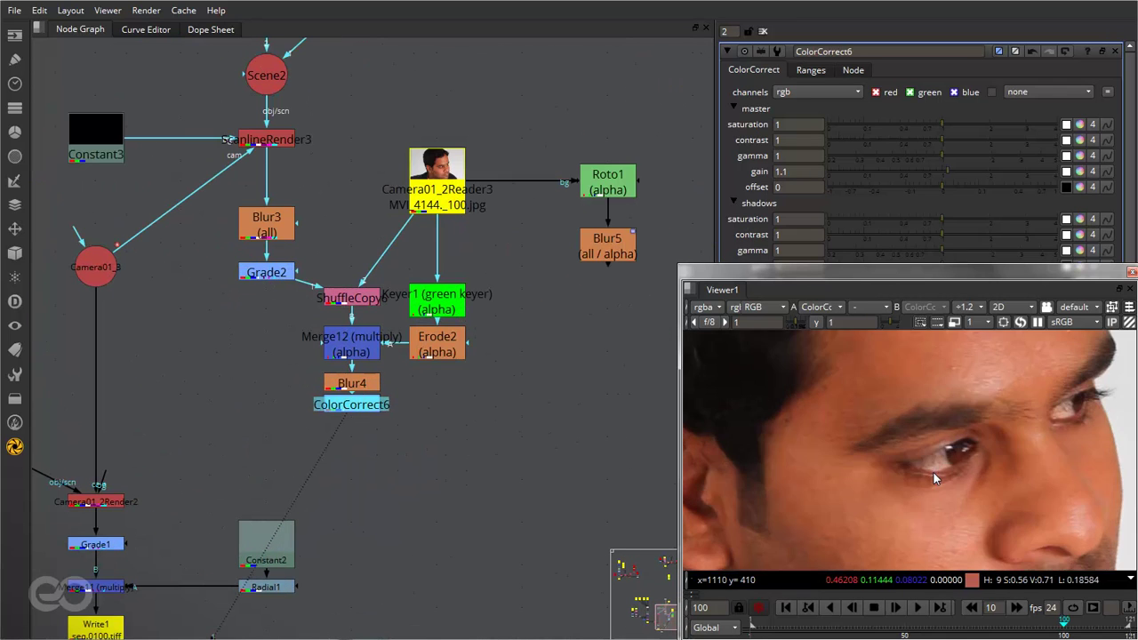
scroll(823, 536, down, 6)
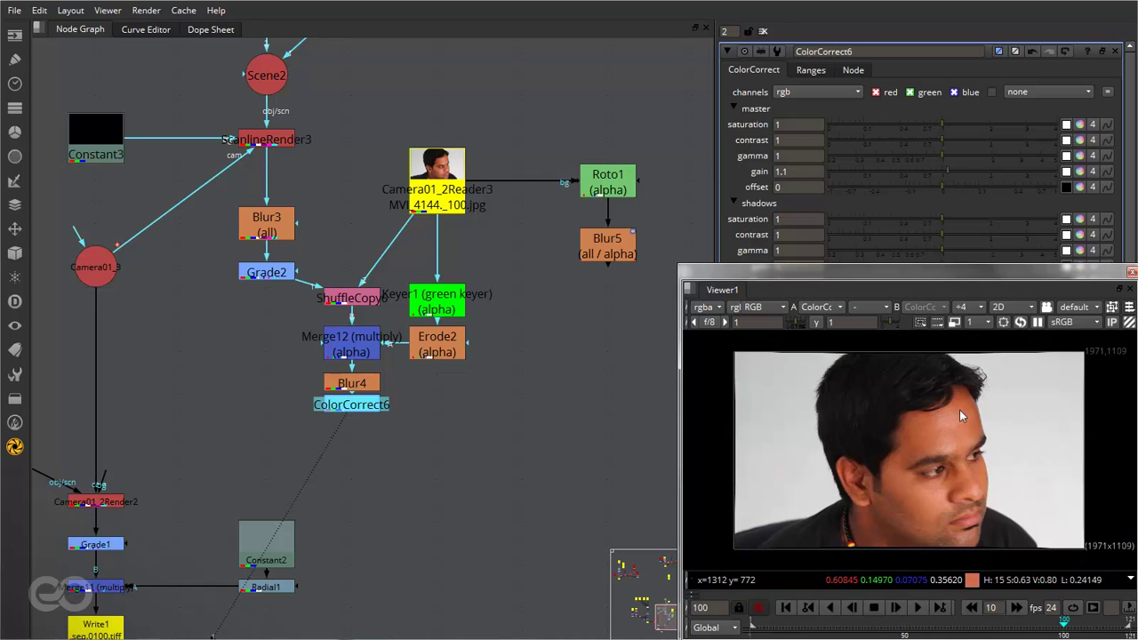
scroll(935, 446, up, 5)
scroll(830, 483, up, 2)
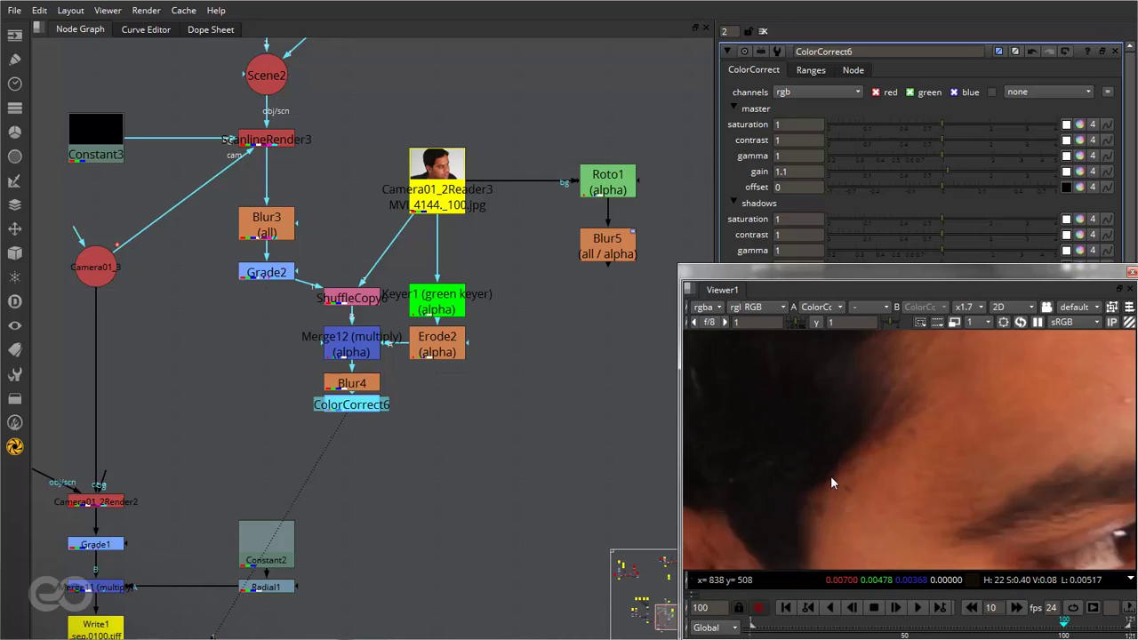
scroll(830, 482, up, 2)
scroll(186, 460, down, 1)
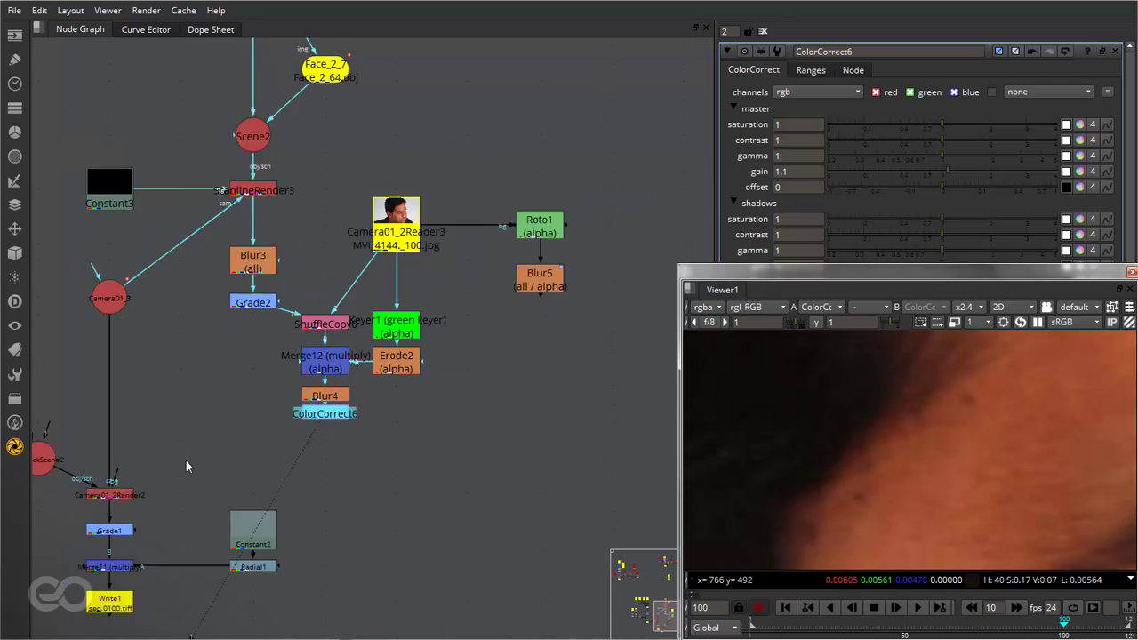
- View Keyer1 and check the markers near the hairline in both alpha and colour
scroll(421, 358, up, 4)
click(368, 322)
key(1)
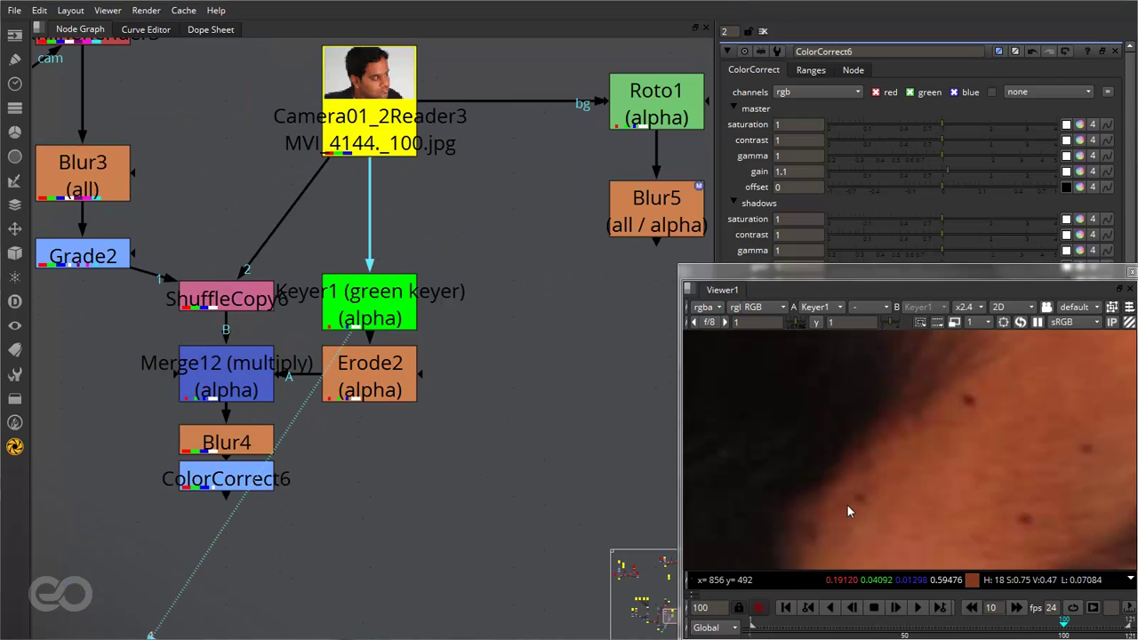
key(a)
key(a)
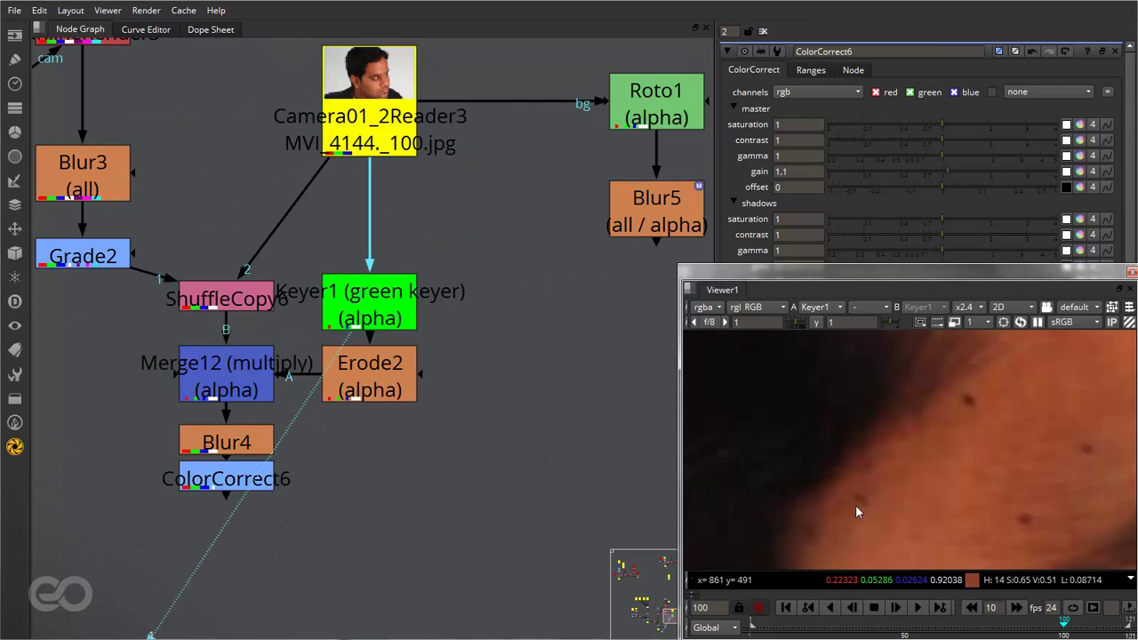
- View ColorCorrect6's output over the full frame and show the surrounding node tree
click(238, 484)
key(1)
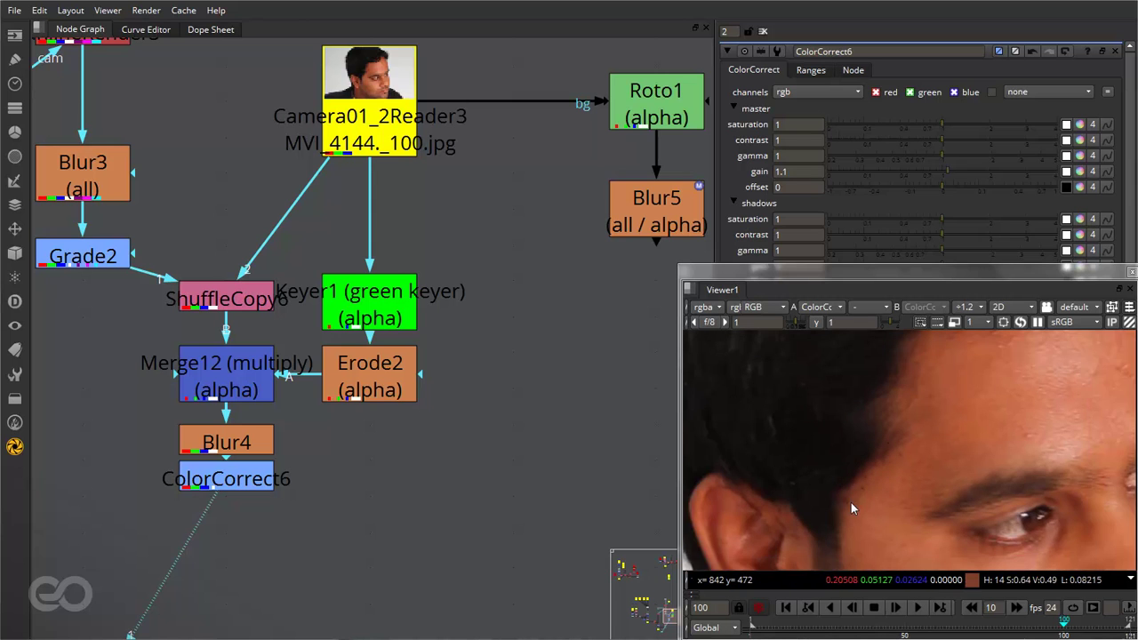
scroll(836, 444, down, 5)
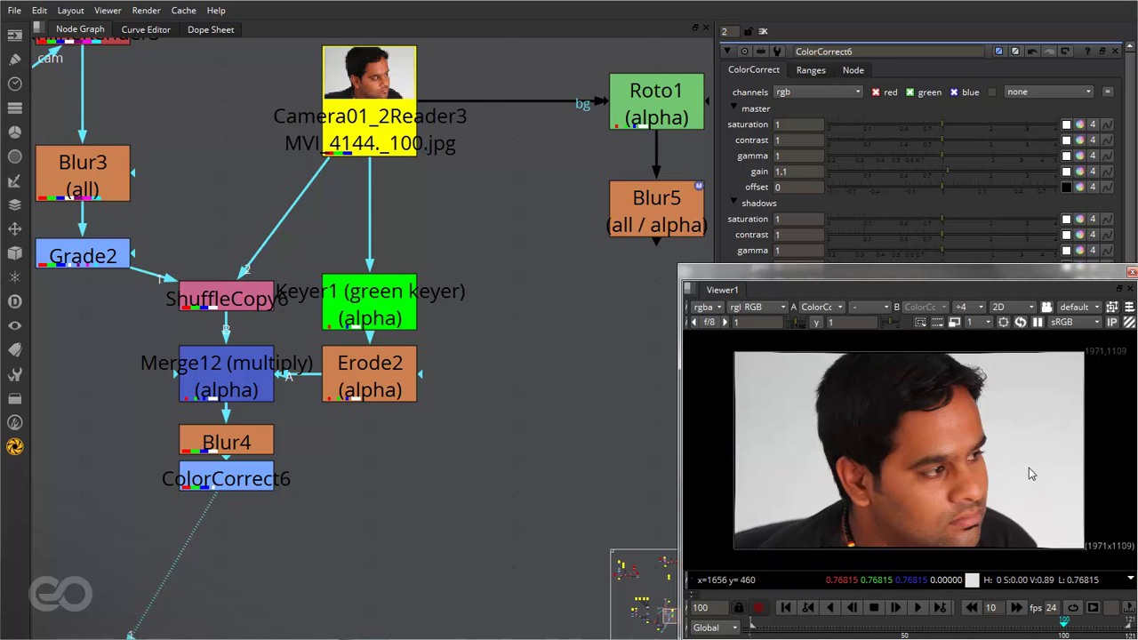
scroll(338, 338, down, 5)
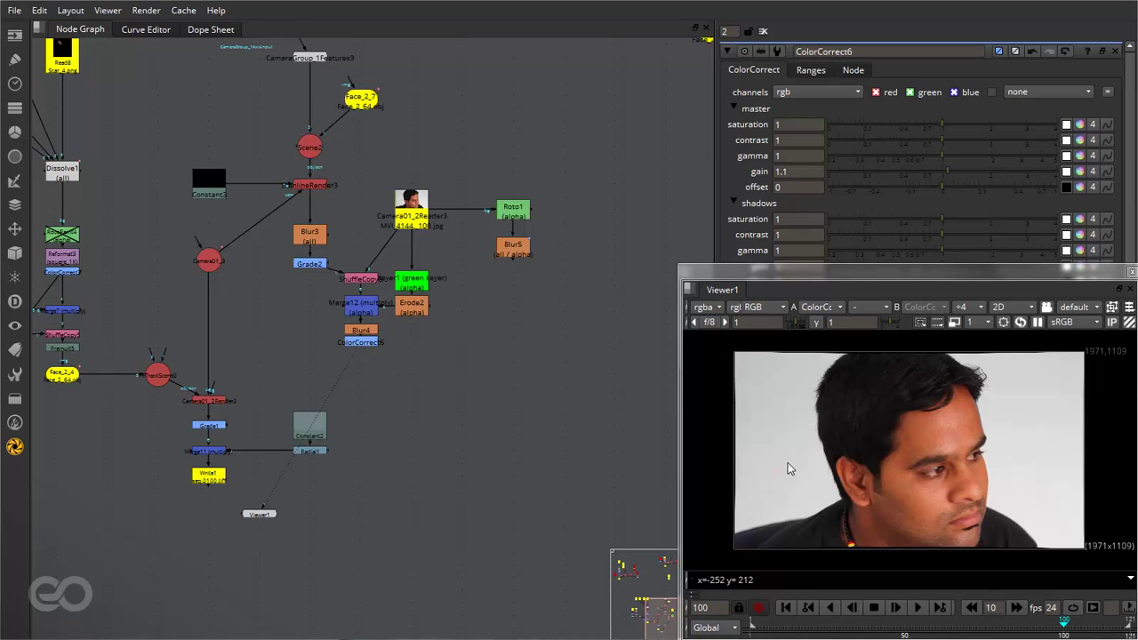
- Connect ColorCorrect6 to the background input of Camera01_2Render2 and view that render close up on the forehead
scroll(173, 380, up, 3)
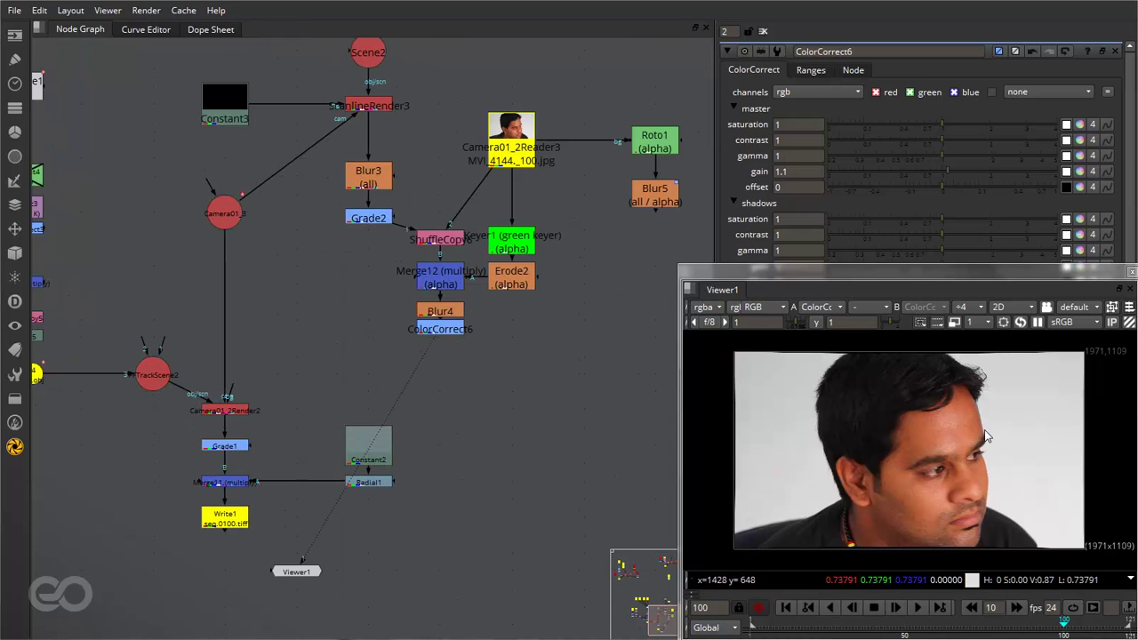
drag(230, 391, 446, 330)
click(238, 413)
key(1)
scroll(922, 448, up, 4)
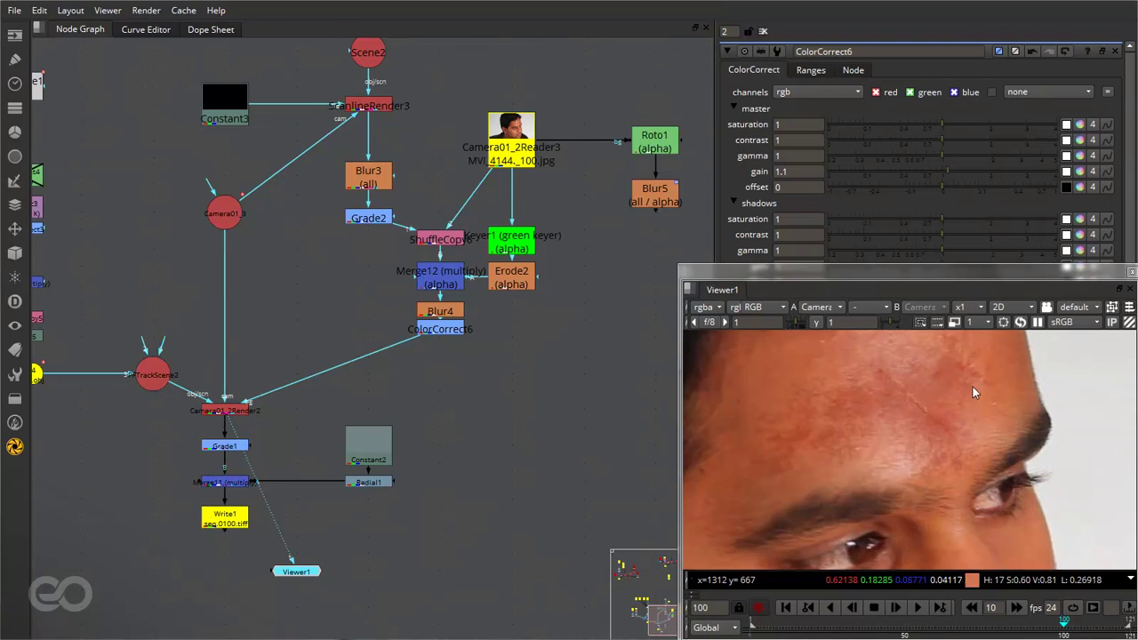
- Go to frame 56 and examine the rendered scar on the forehead
mouse_move(925, 622)
mouse_down()
mouse_move(814, 627)
mouse_move(1119, 629)
mouse_move(923, 628)
mouse_up()
scroll(1014, 457, down, 3)
scroll(936, 458, up, 4)
scroll(896, 453, down, 2)
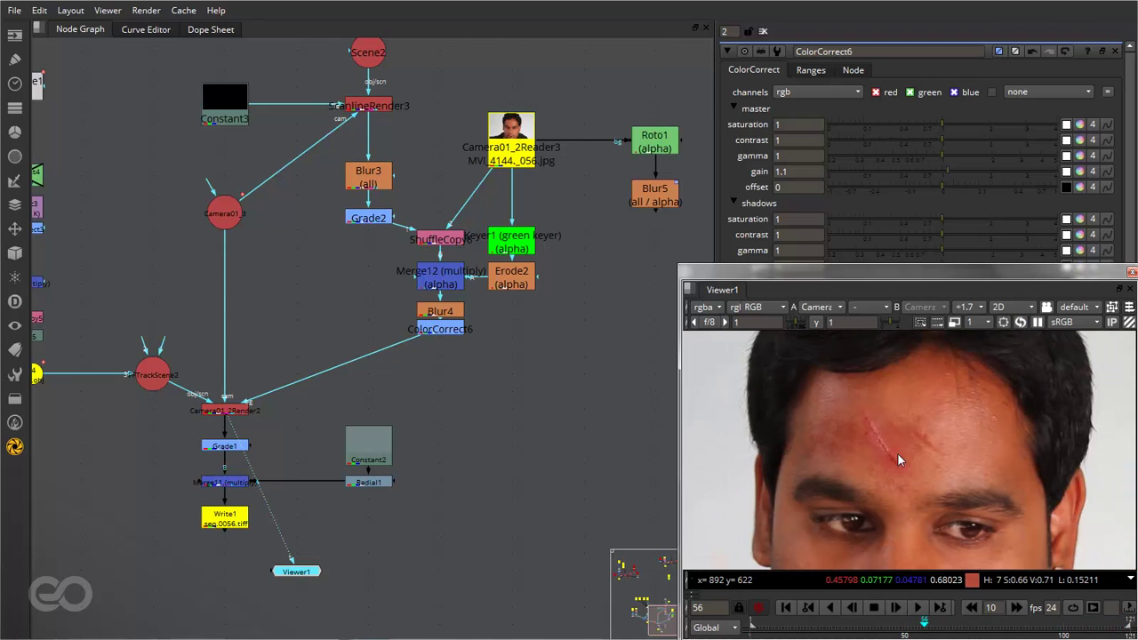
- Turn on proxy mode, play the rendered shot from the first frame, and stop to check the scar at frame 84
click(954, 323)
scroll(902, 445, up, 2)
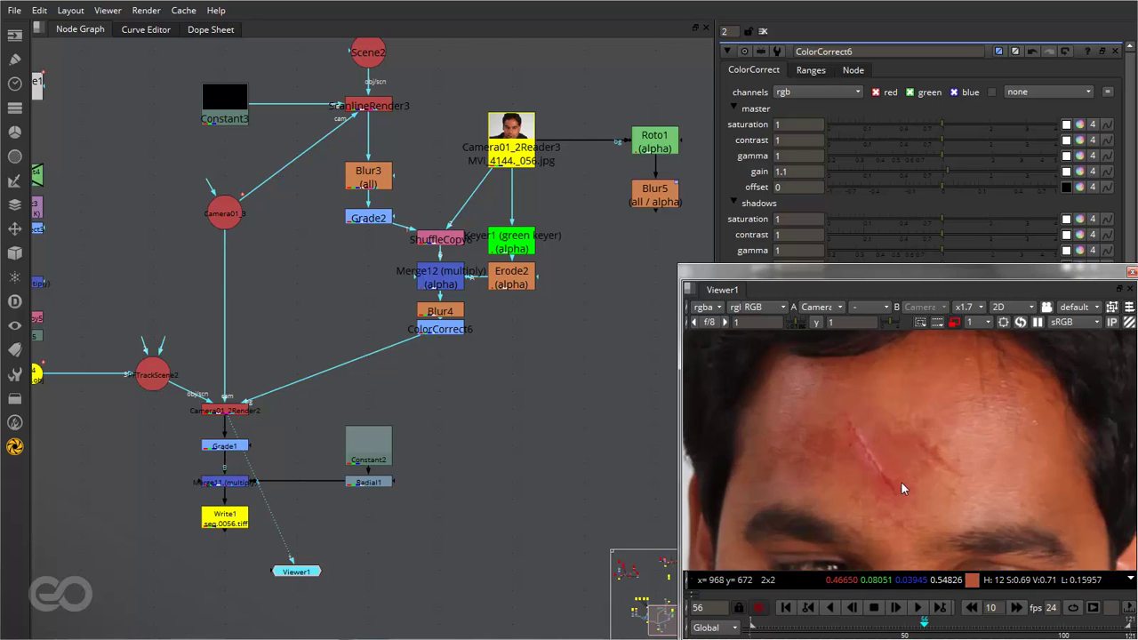
click(786, 608)
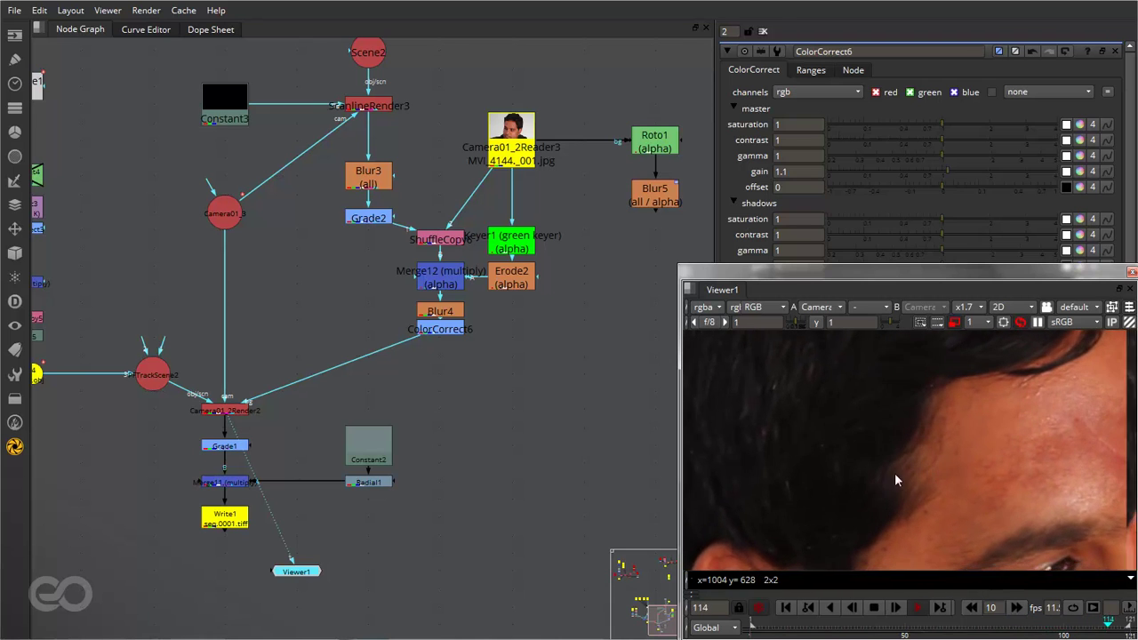
click(1047, 626)
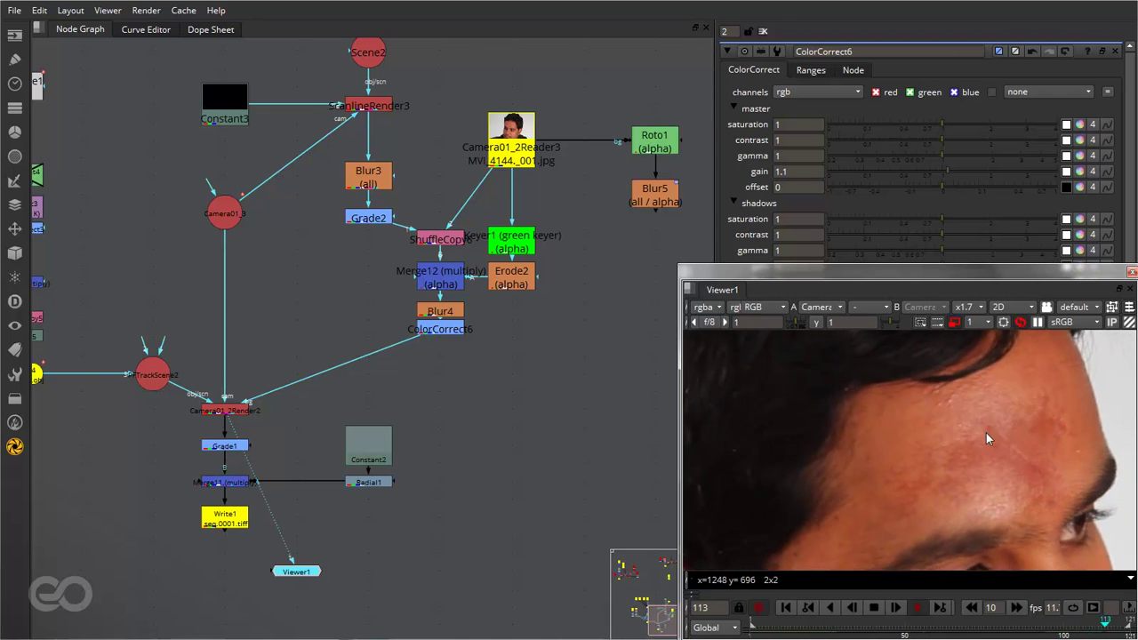
click(878, 610)
mouse_move(1008, 627)
mouse_down()
mouse_move(1067, 628)
mouse_move(1013, 628)
mouse_up()
- View Grade1's output over the full frame and open its settings
scroll(370, 433, down, 1)
scroll(251, 443, up, 4)
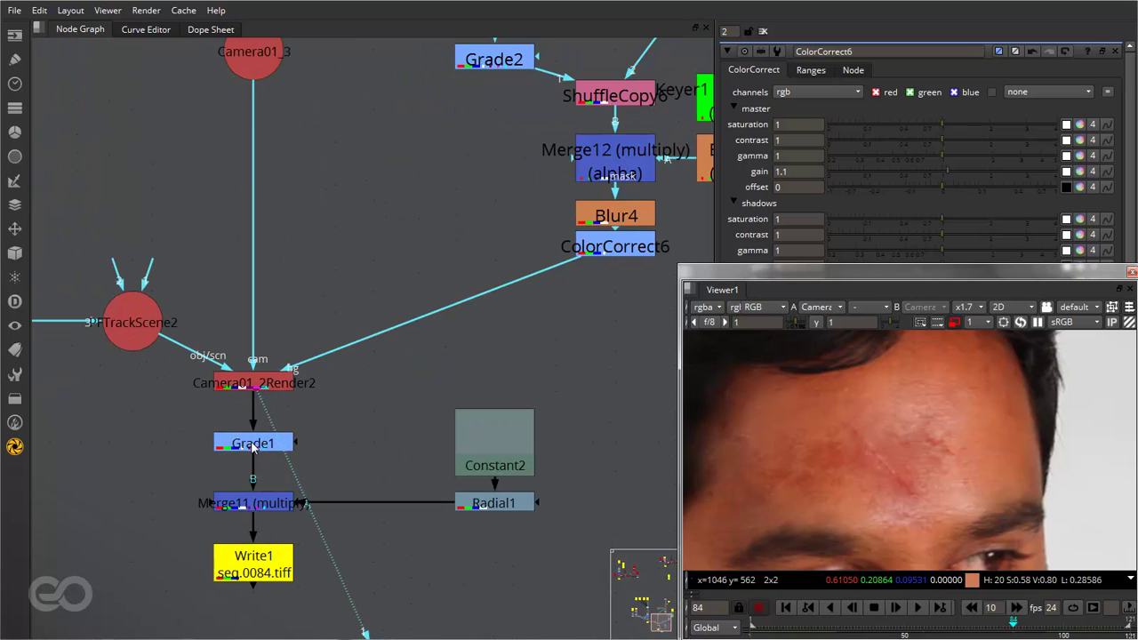
click(252, 444)
key(1)
key(f)
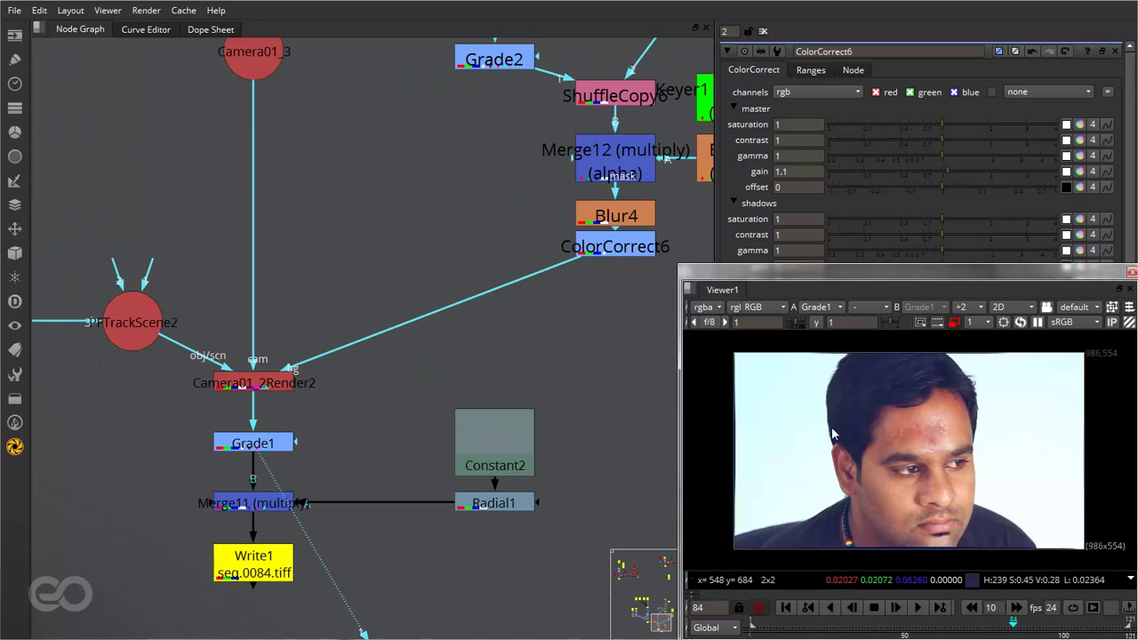
double_click(259, 447)
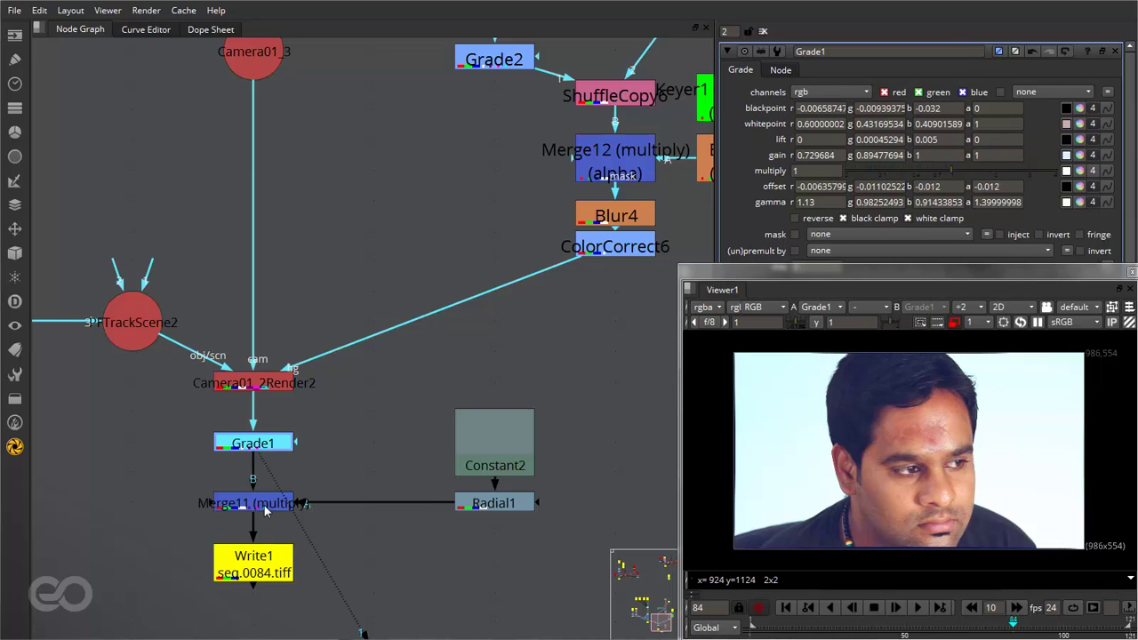
- View the outputs of Merge11 and Write1 in turn and show the whole node tree
click(264, 505)
key(1)
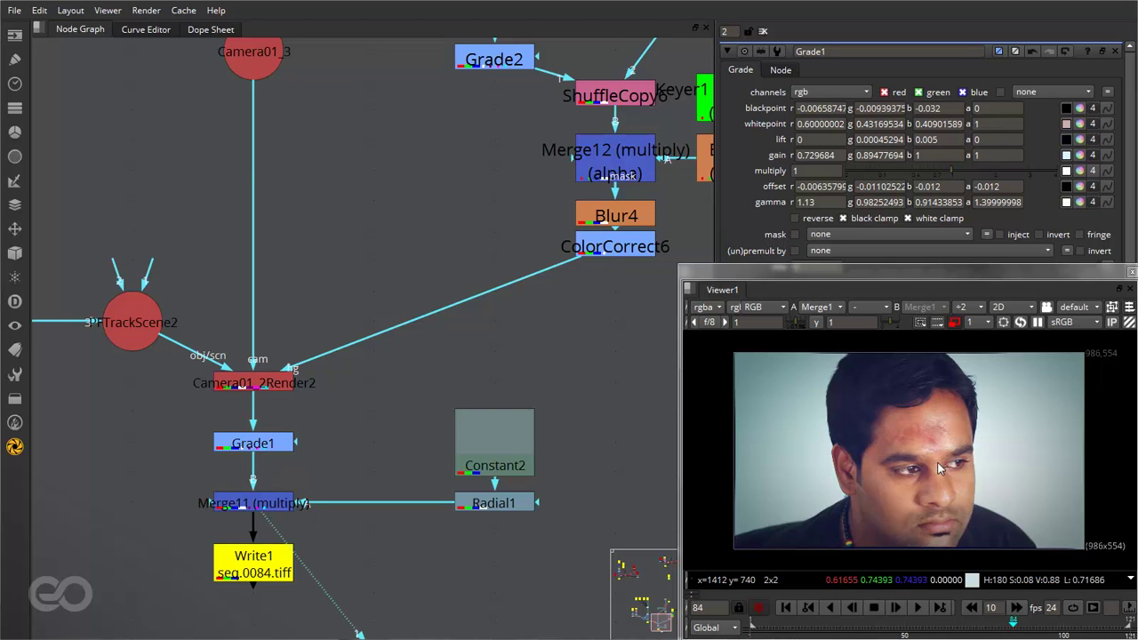
click(260, 563)
key(1)
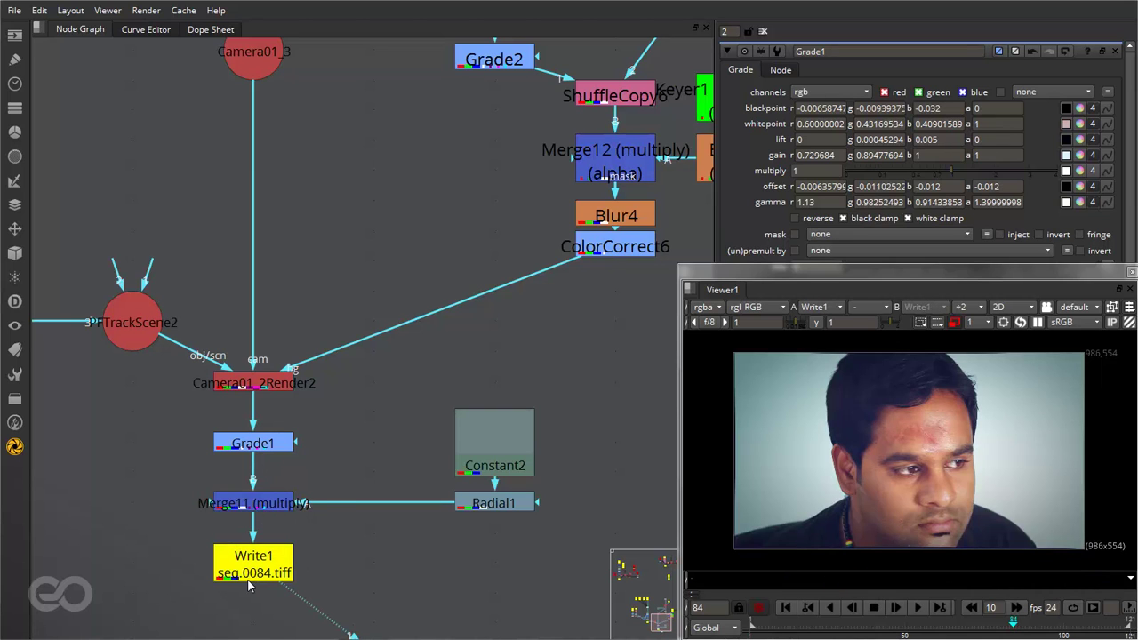
click(508, 583)
scroll(381, 566, down, 7)
scroll(317, 583, up, 2)
middle_drag(296, 537, 320, 529)
scroll(338, 526, down, 2)
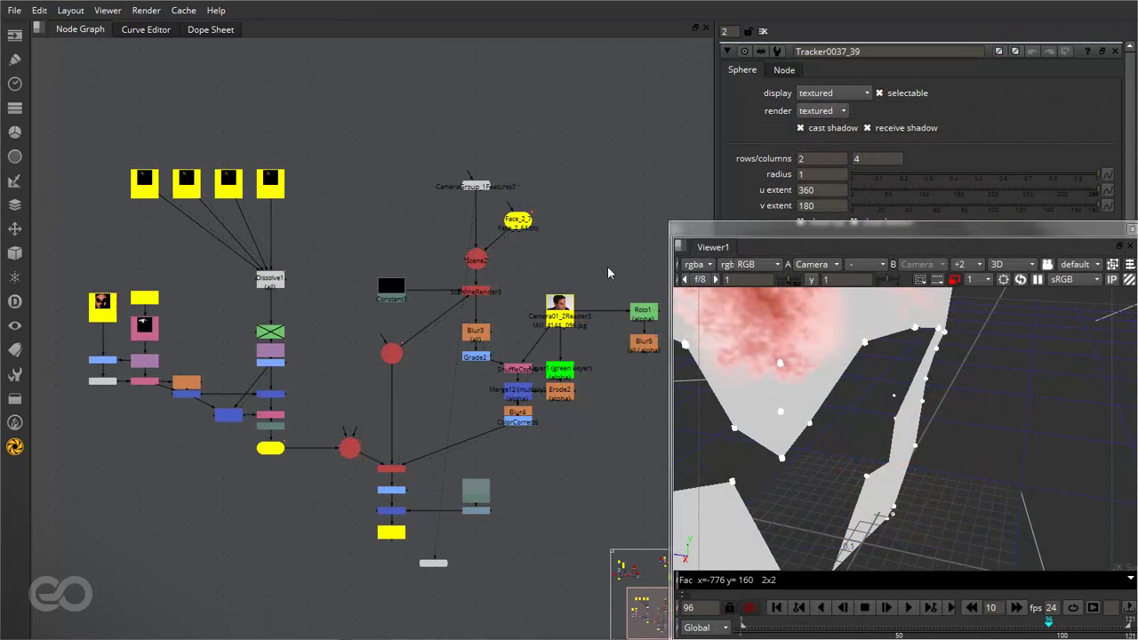
- Delete the Roto1 and Blur5 nodes beside the footage read node
drag(608, 267, 691, 401)
key(Delete)
click(635, 402)
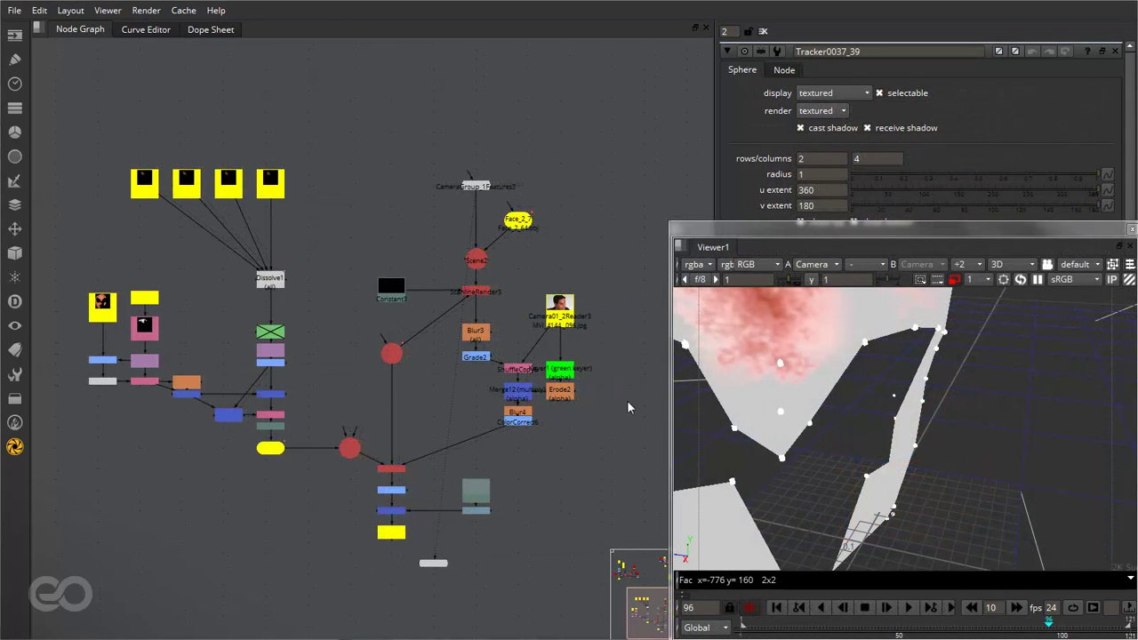
scroll(371, 350, up, 1)
middle_drag(323, 395, 353, 390)
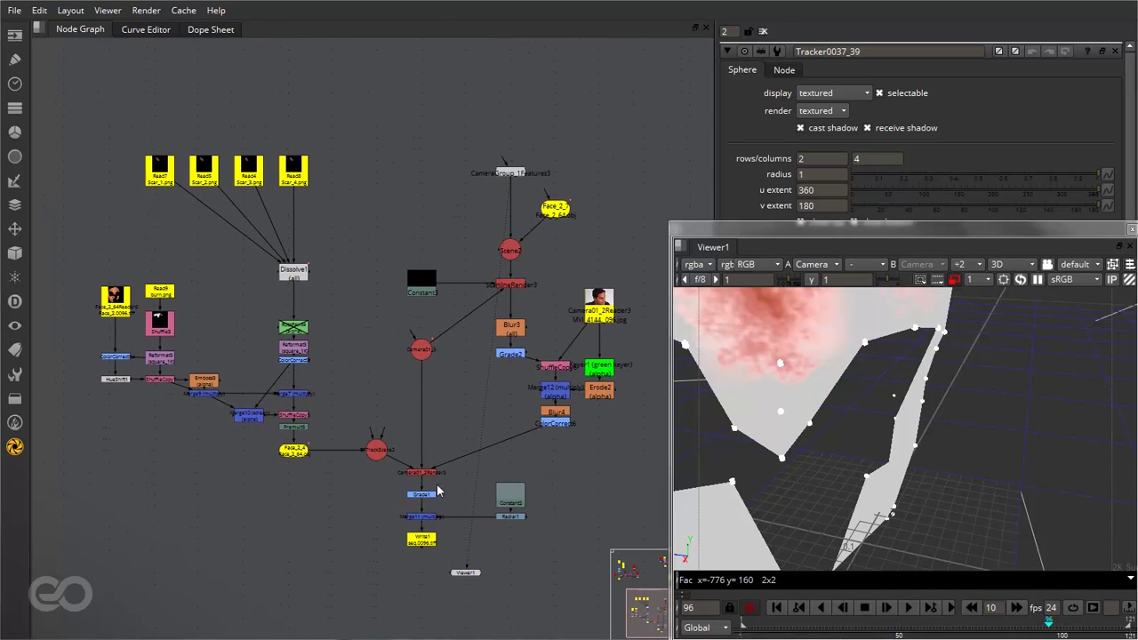
- View the Camera01_2Reader3 footage and examine the tracking markers on the forehead and around the eye
click(610, 296)
key(1)
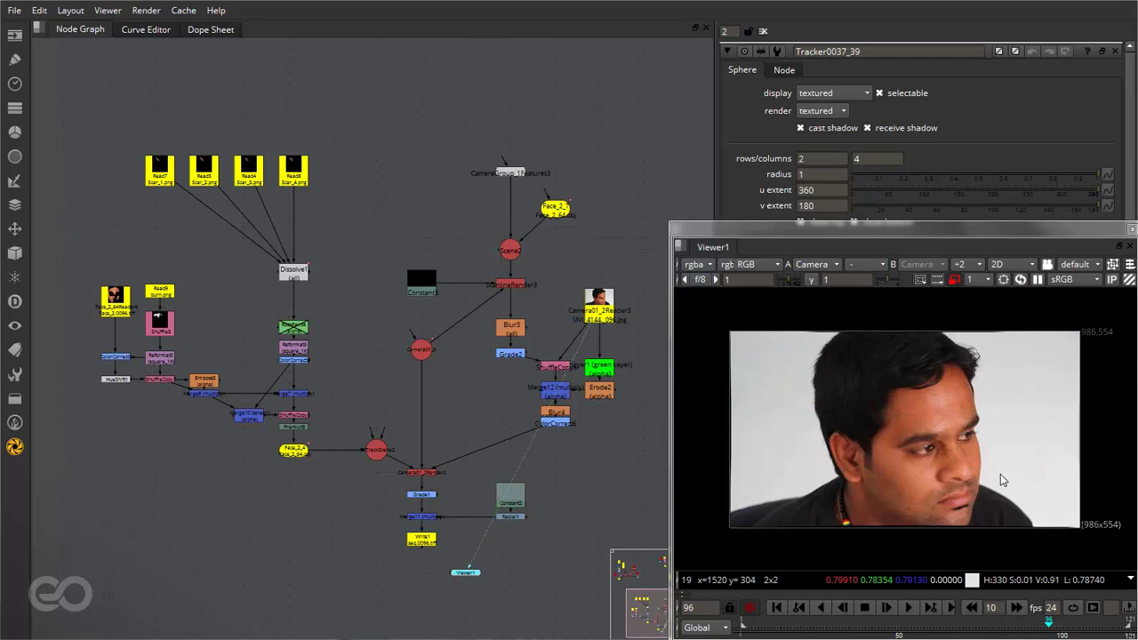
scroll(946, 431, up, 3)
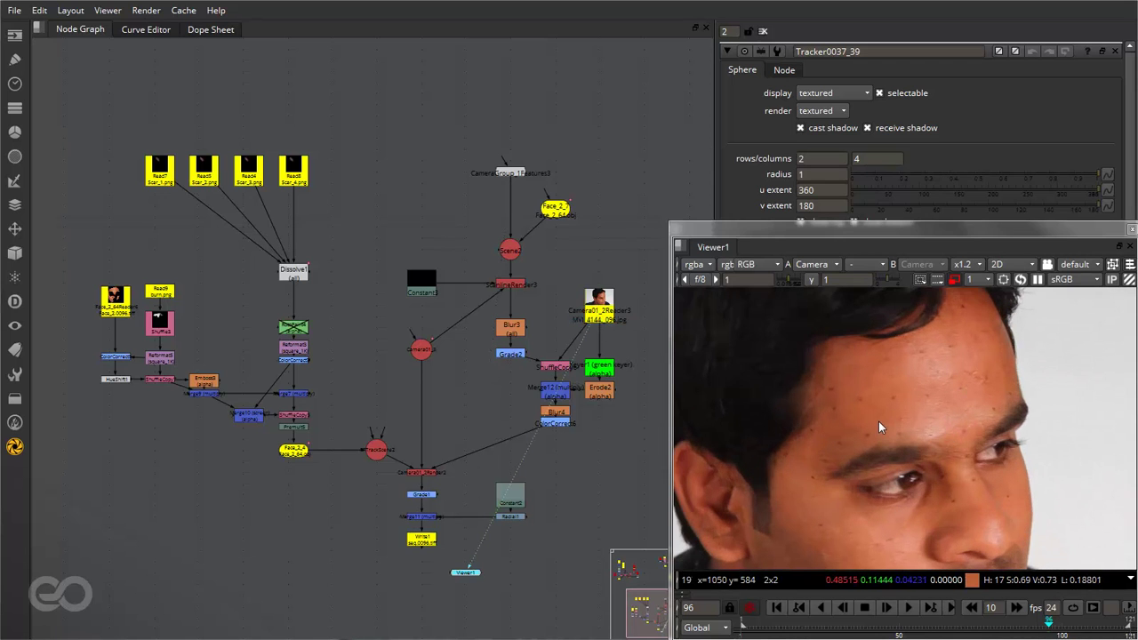
scroll(879, 427, up, 3)
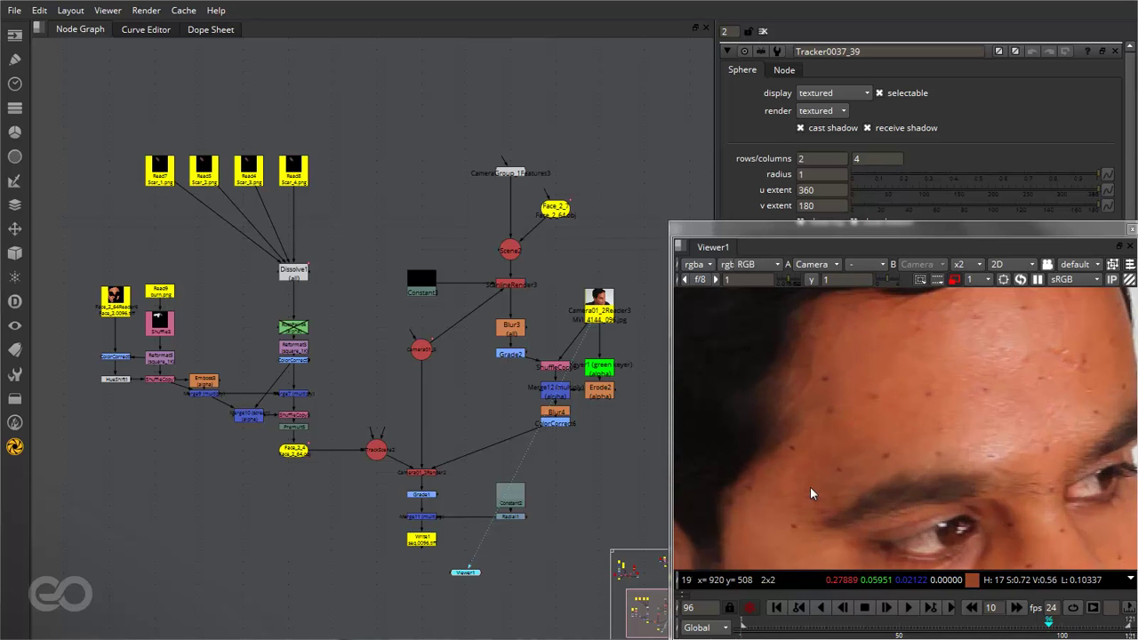
scroll(792, 394, down, 3)
scroll(807, 451, up, 3)
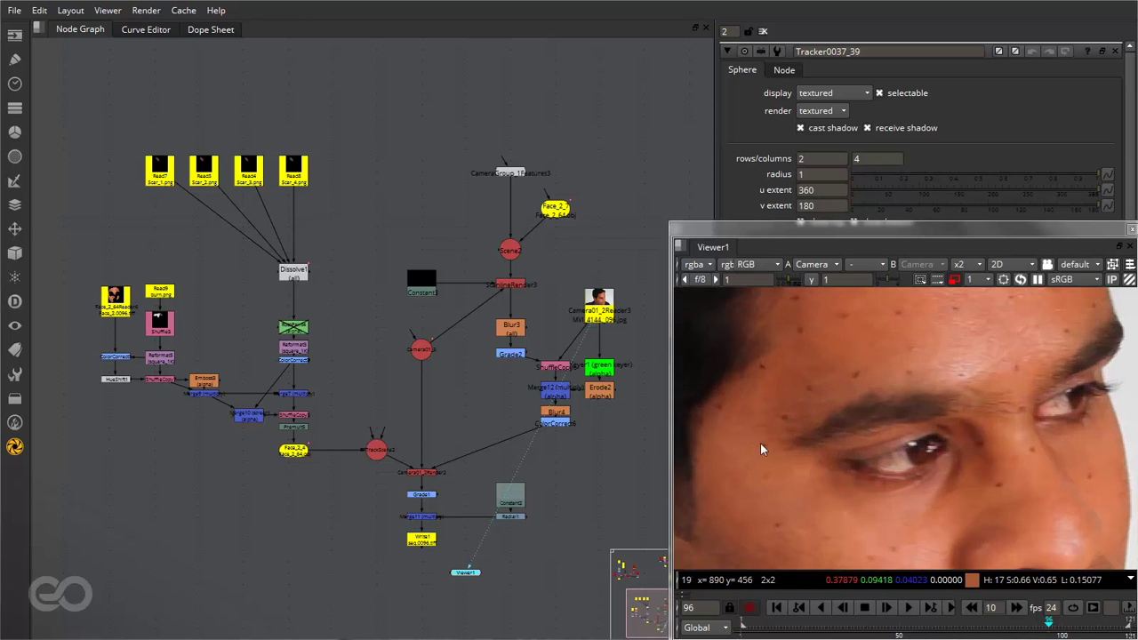
- Turn off proxy mode and view the undistorted footage over the full frame
click(954, 280)
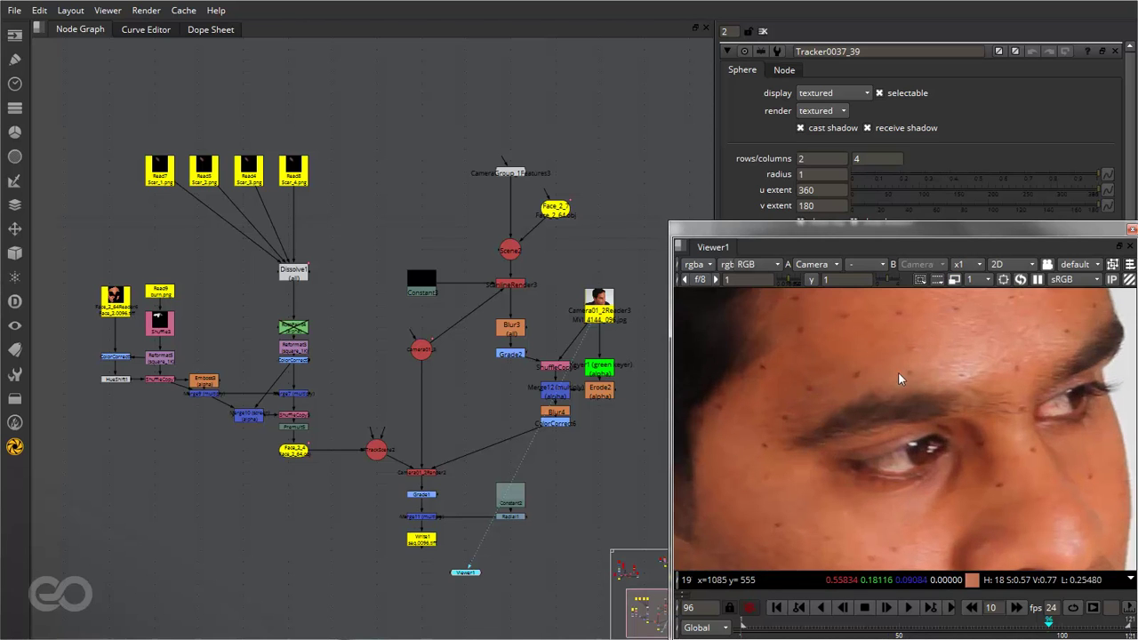
scroll(921, 421, down, 3)
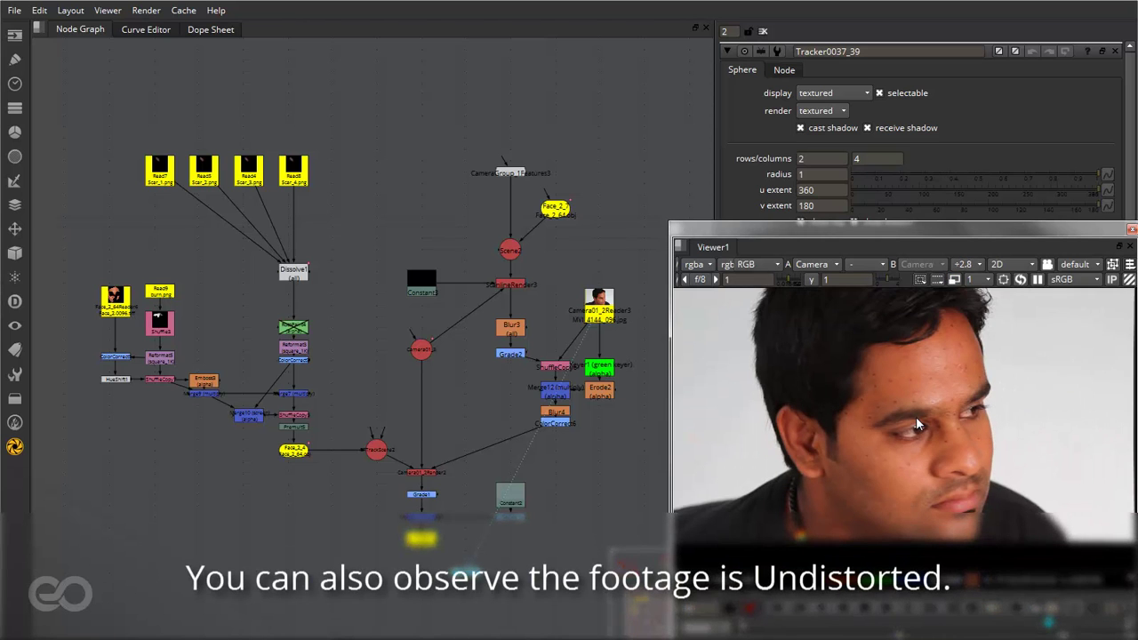
scroll(918, 424, down, 2)
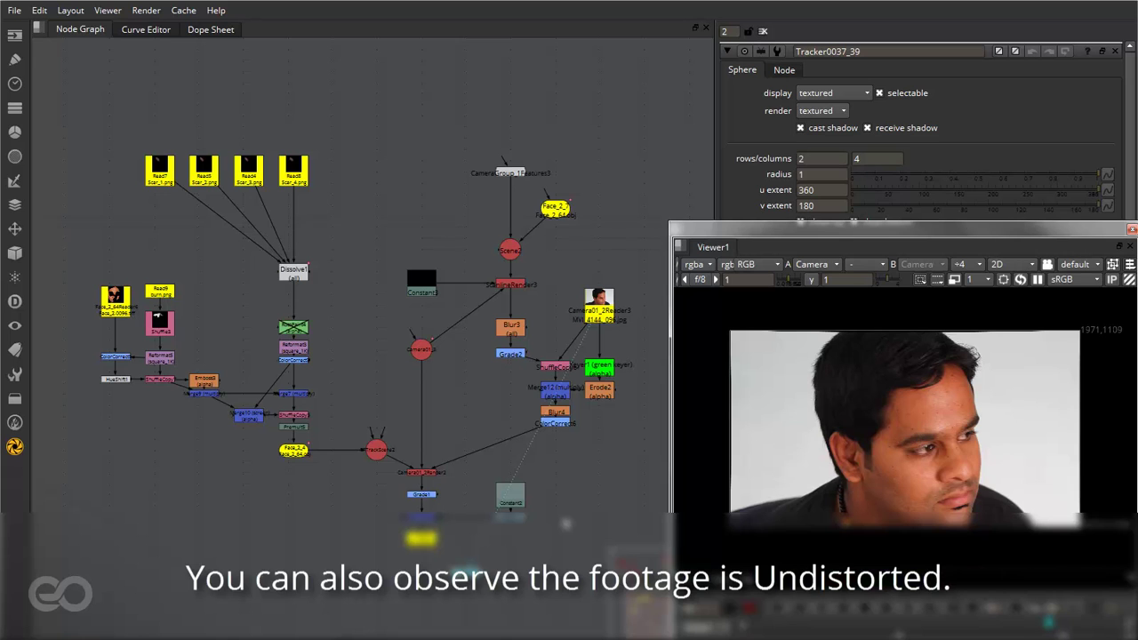
- View the PFTrackScene2 node in 3D and examine the face mesh together with the tracked camera
click(376, 450)
key(1)
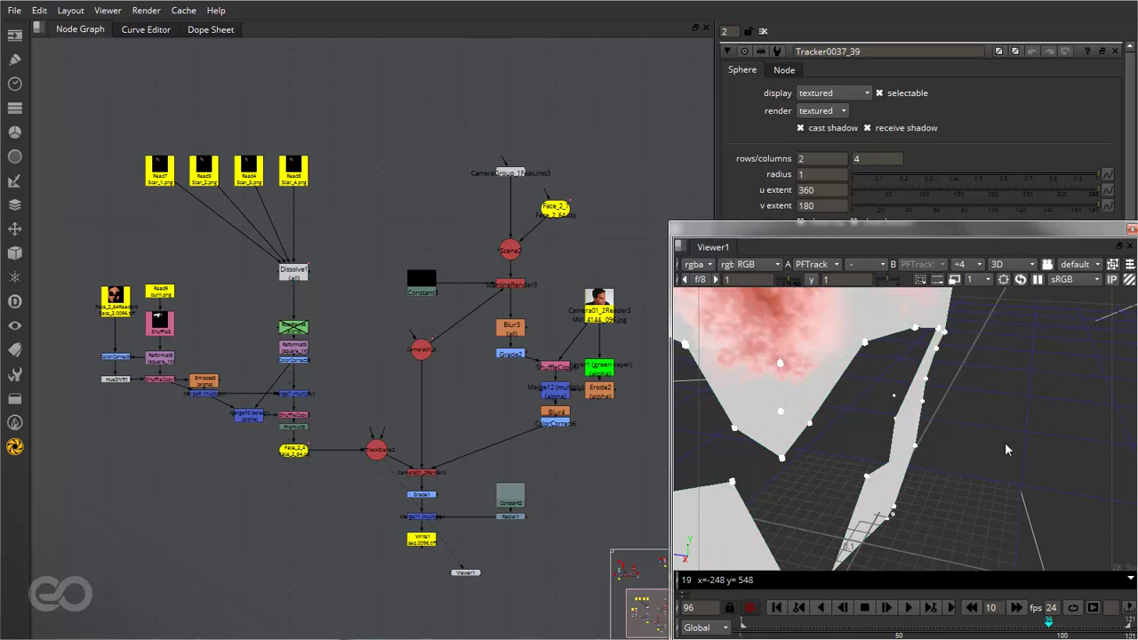
alt+middle_drag(1005, 449, 782, 414)
ctrl+drag(875, 445, 933, 386)
click(903, 400)
ctrl+drag(924, 444, 967, 397)
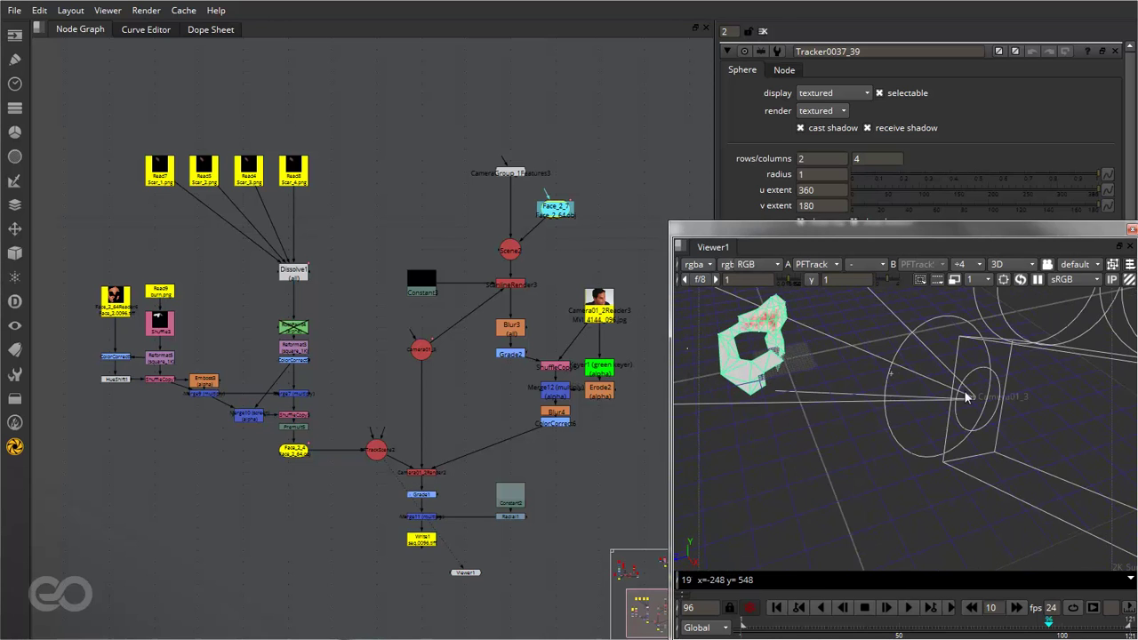
- Select Camera01_3, scrub the timeline to frame 121 to watch its motion, and examine the marker spheres on the face mesh
click(966, 398)
drag(764, 629, 1129, 625)
ctrl+drag(817, 400, 781, 366)
ctrl+drag(910, 425, 860, 415)
alt+middle_drag(860, 415, 1025, 471)
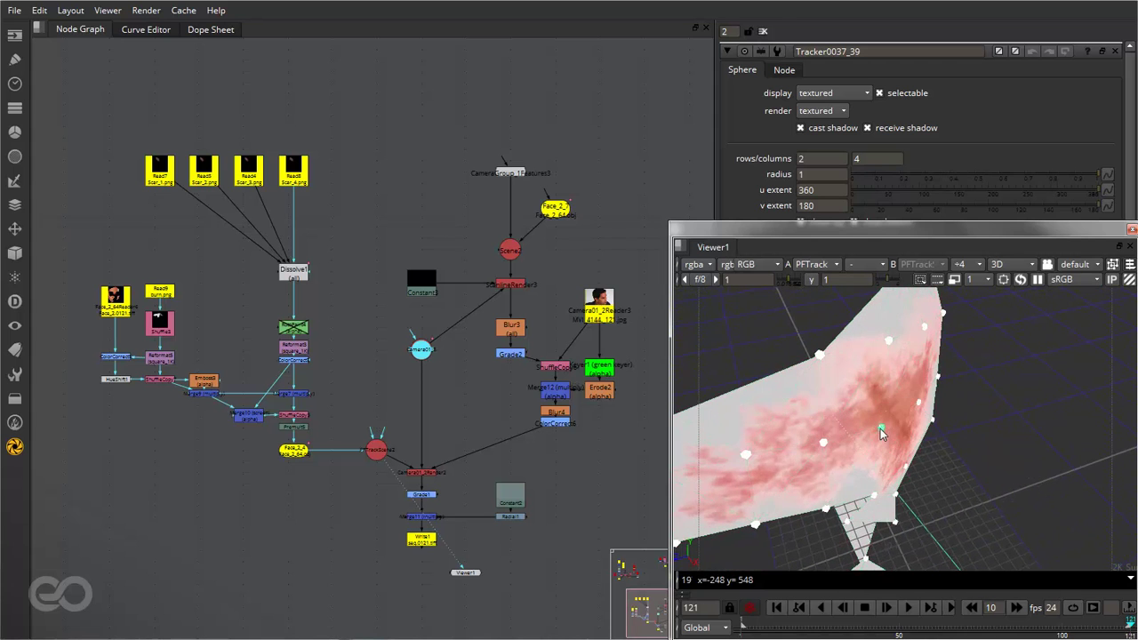
- View the CameraGroup_1Features3 node with all node settings closed and examine its tracker spheres in 3D
click(506, 173)
key(1)
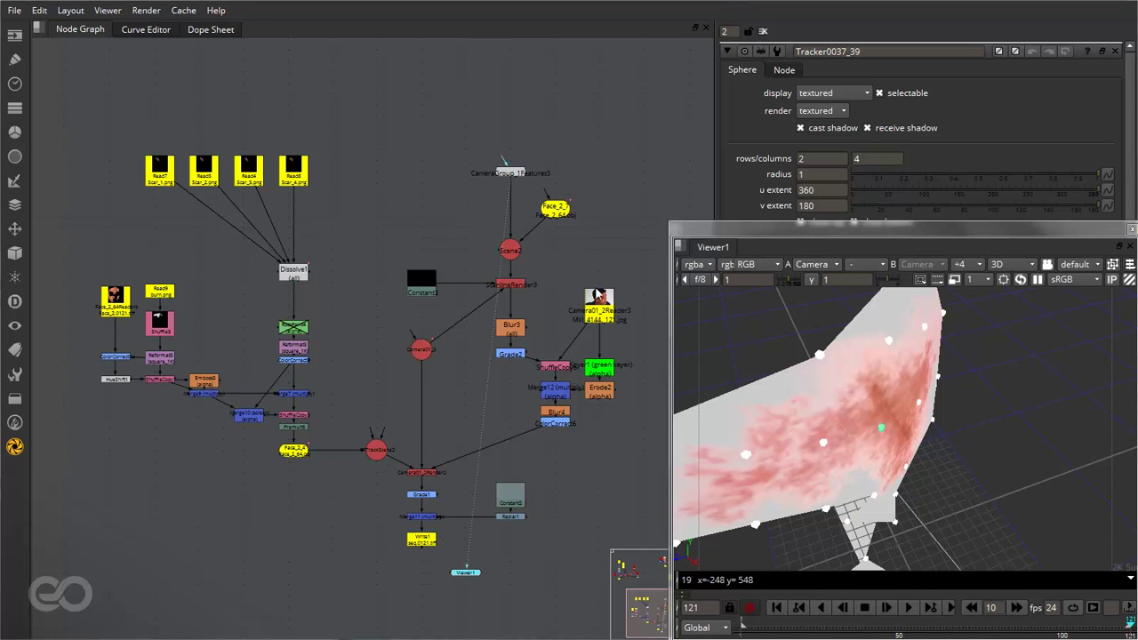
click(761, 34)
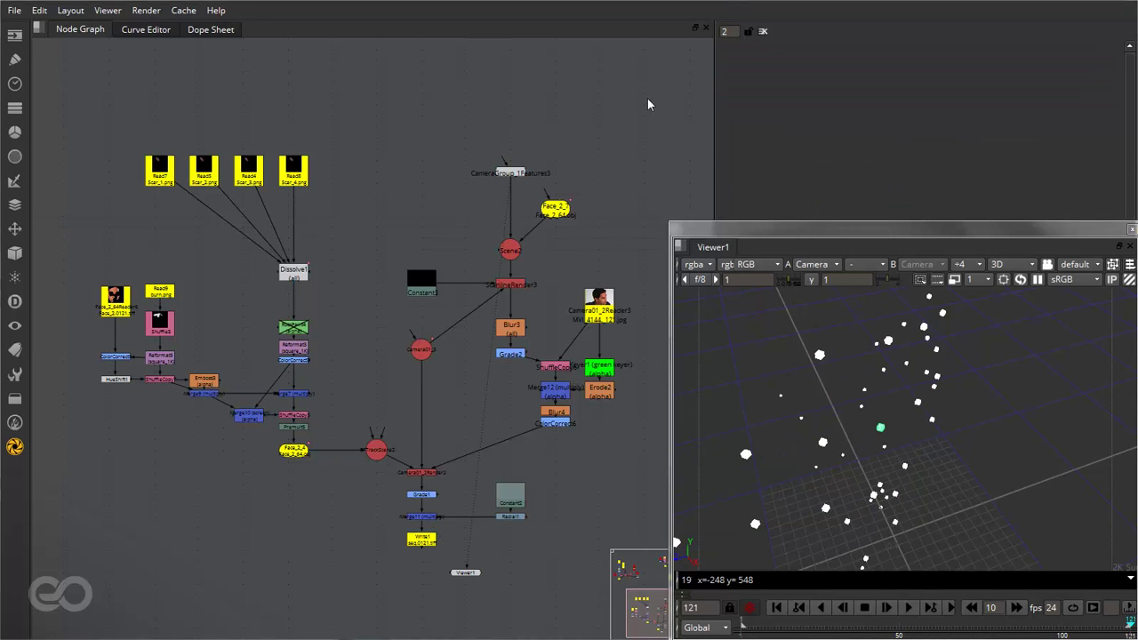
ctrl+drag(860, 418, 926, 427)
scroll(925, 427, up, 2)
middle_drag(925, 427, 970, 417)
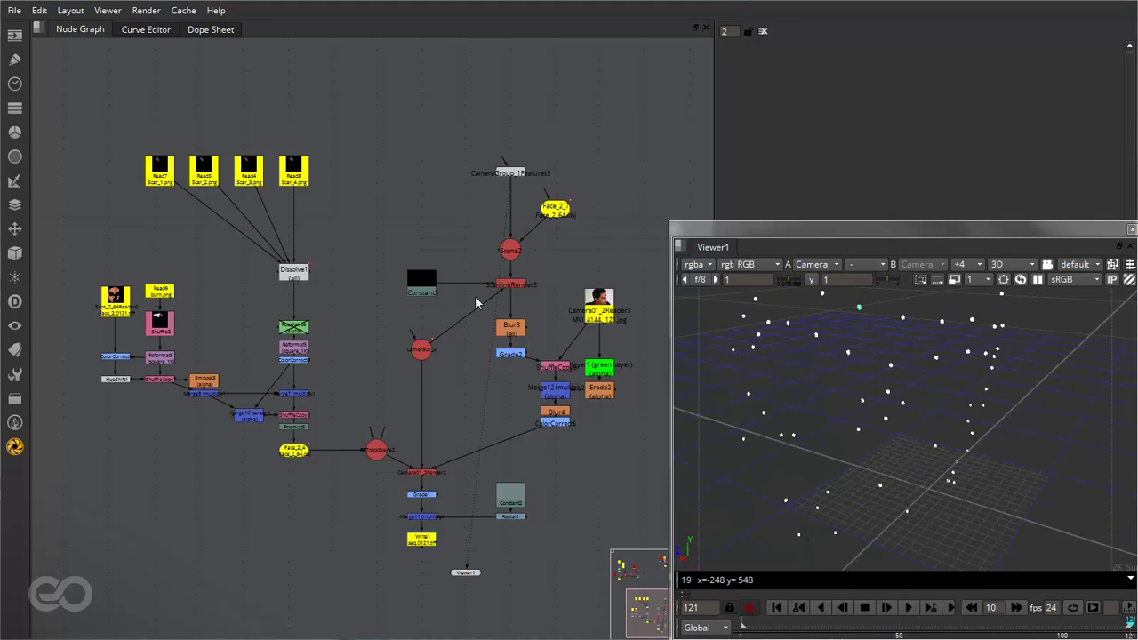
- View the Face_2_4 geometry in 3D and examine the scar texture on its mesh
click(304, 456)
key(1)
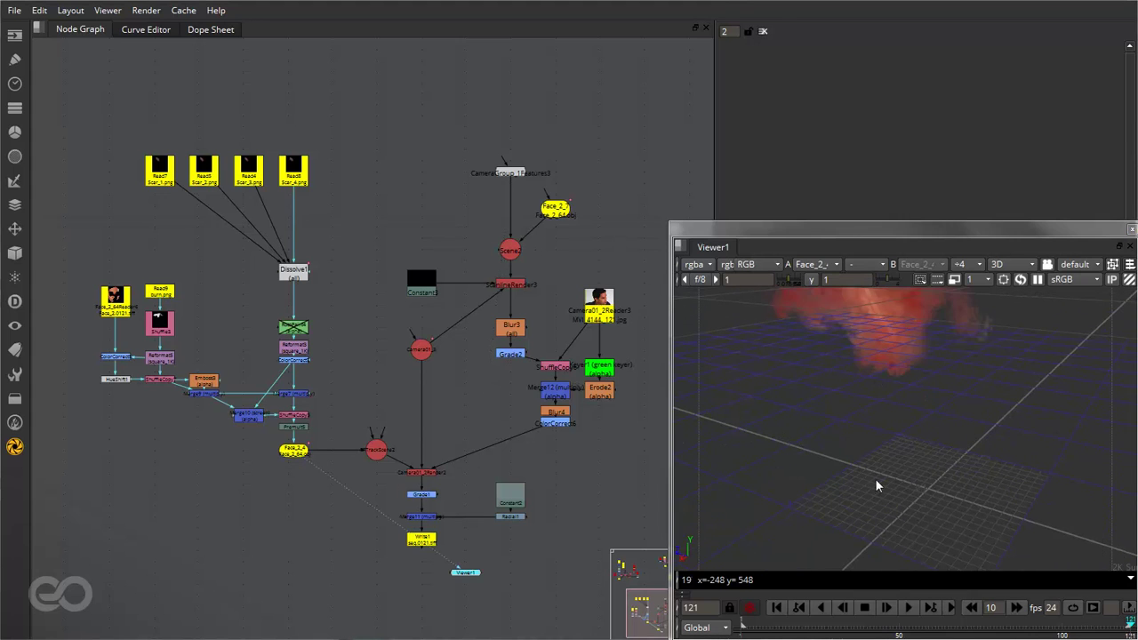
ctrl+drag(861, 442, 863, 470)
scroll(909, 397, up, 4)
ctrl+drag(932, 370, 940, 418)
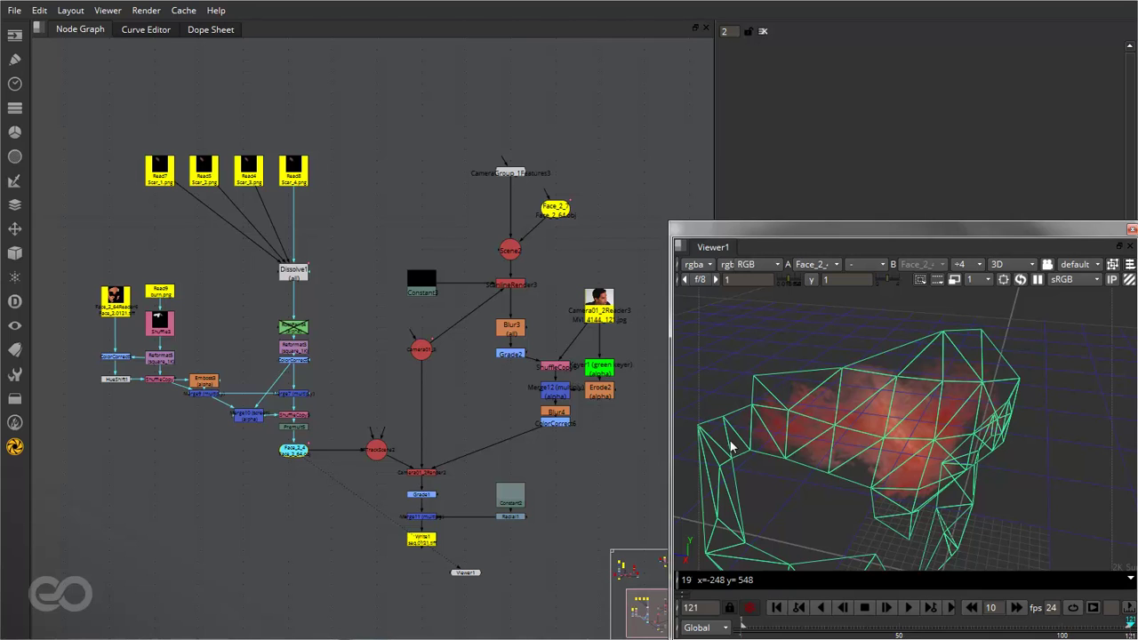
ctrl+drag(820, 471, 802, 437)
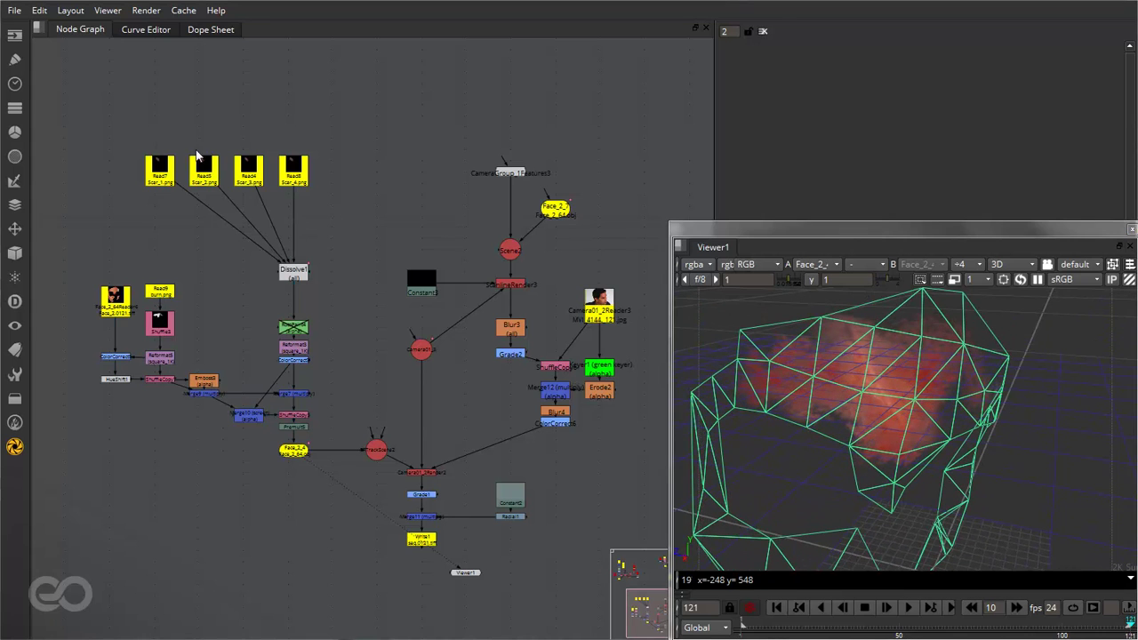
- Add a ScanlineRender node below Face_2_4 and connect it to that geometry
scroll(176, 159, up, 5)
scroll(269, 240, down, 2)
scroll(355, 409, down, 4)
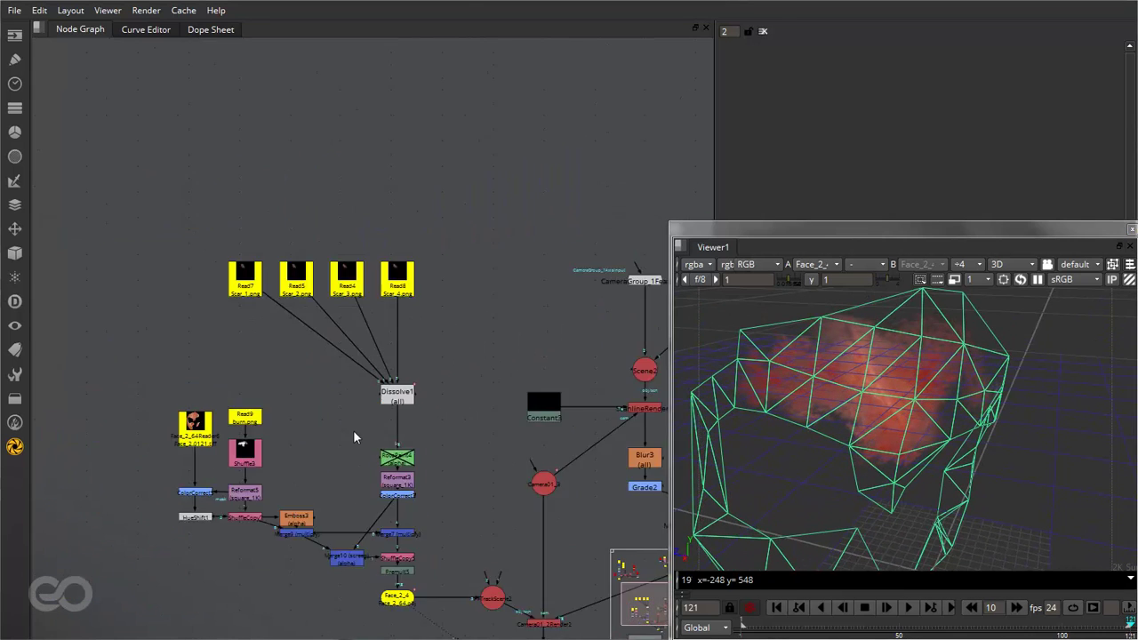
scroll(374, 553, up, 6)
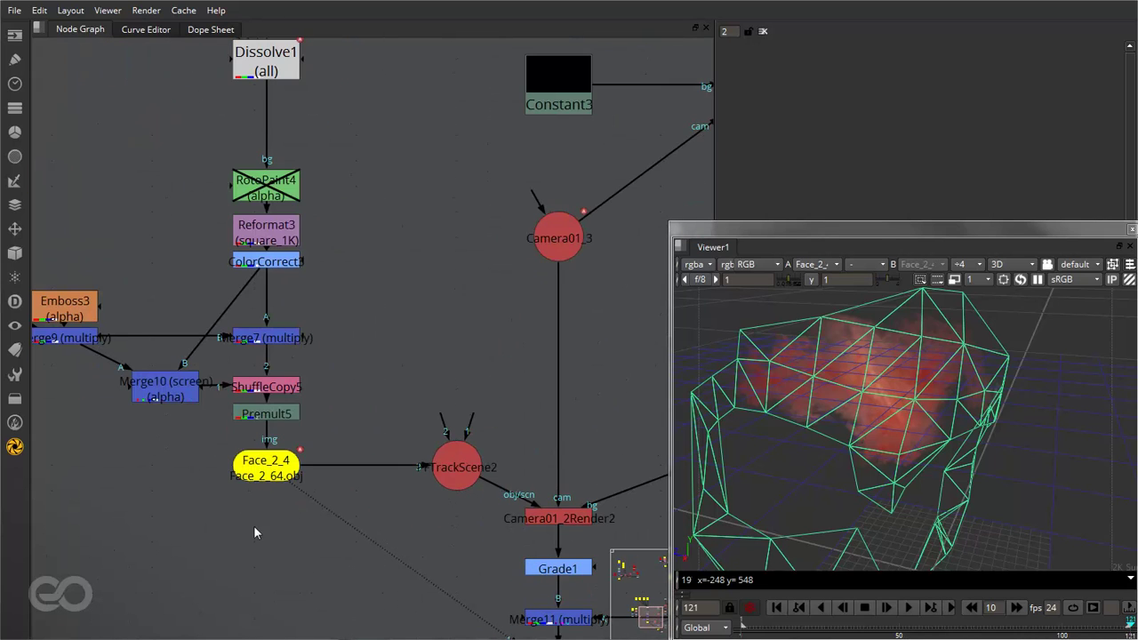
click(14, 252)
click(71, 462)
drag(258, 525, 271, 466)
drag(262, 566, 274, 542)
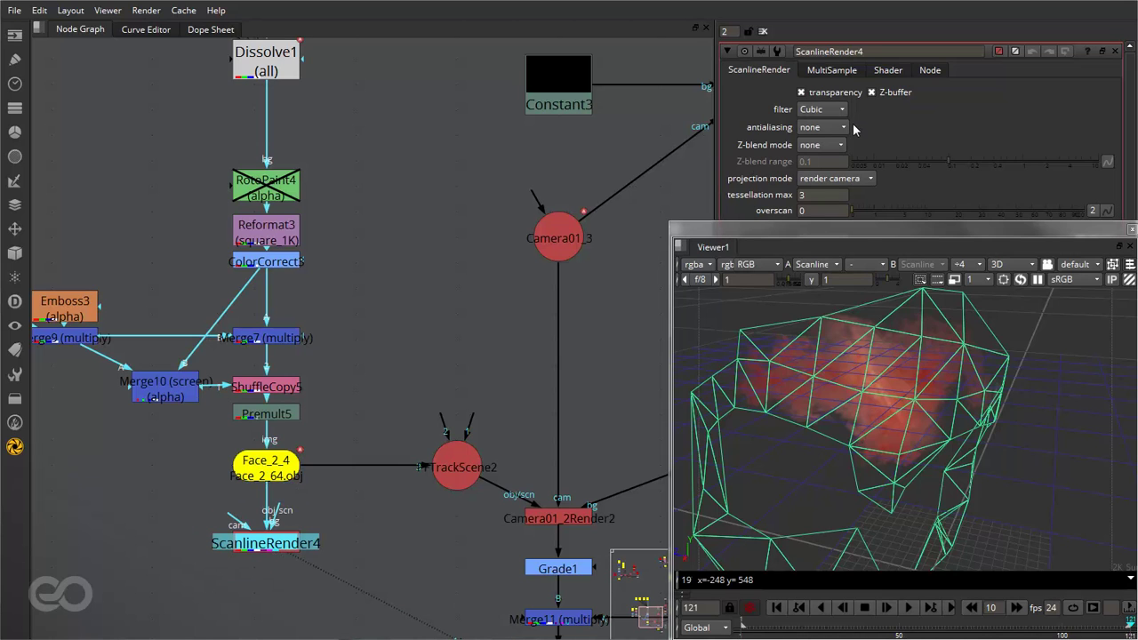
- Set the new ScanlineRender's projection mode to uv and view its output in 2D
click(809, 179)
click(813, 160)
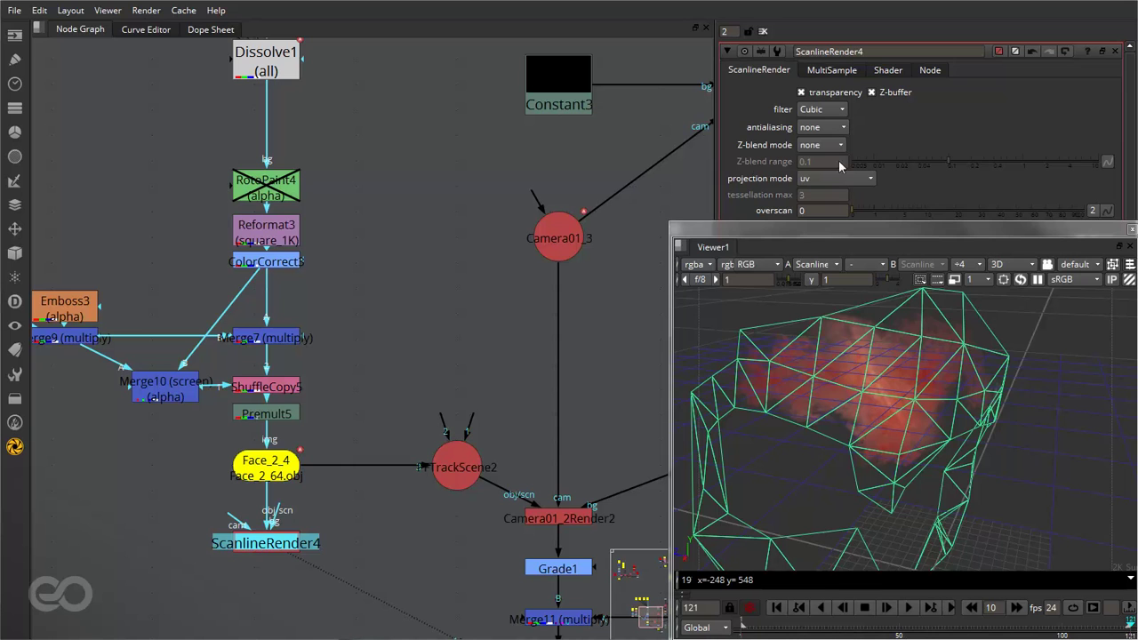
click(1017, 465)
key(Tab)
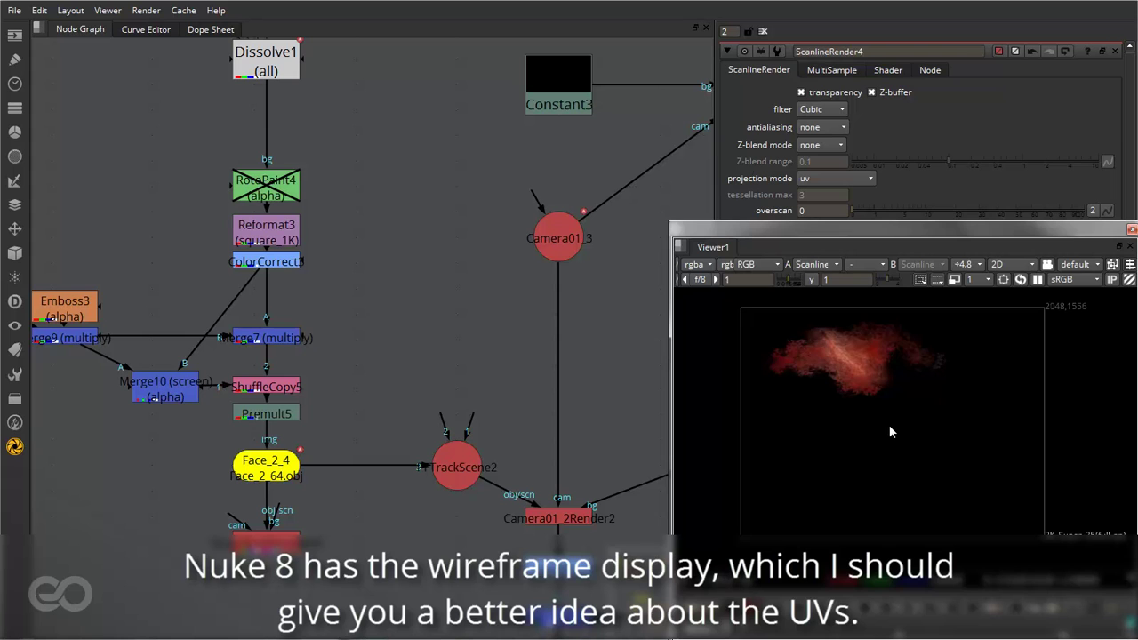
- View the UV render's alpha, compare it with Premult5 disconnected from Face_2_4, and restore the texture connection
key(a)
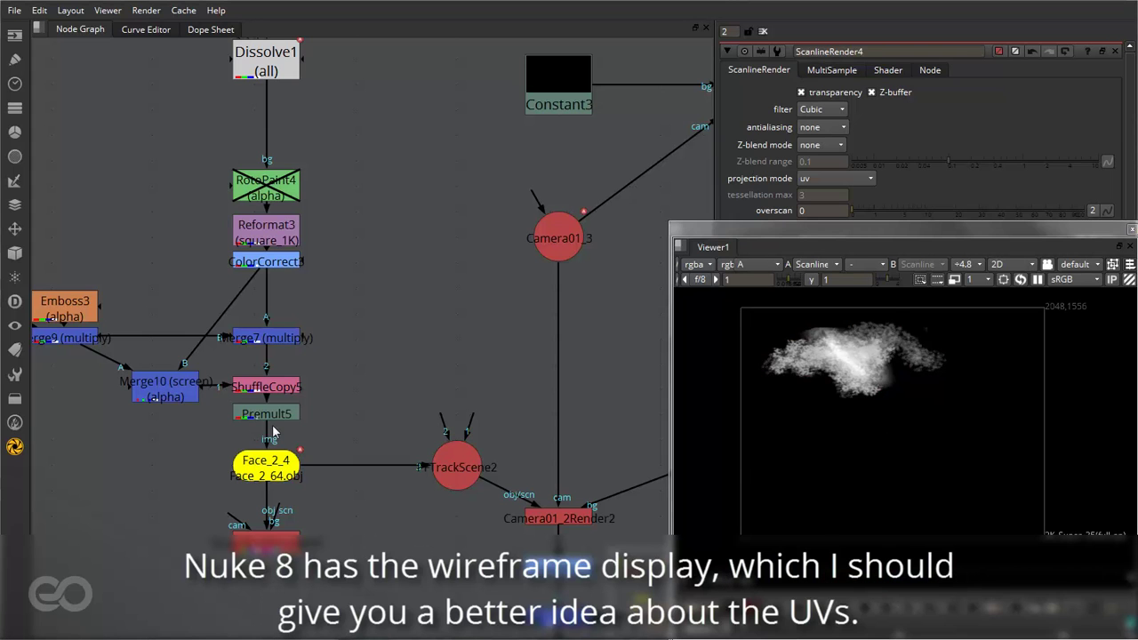
drag(270, 431, 224, 439)
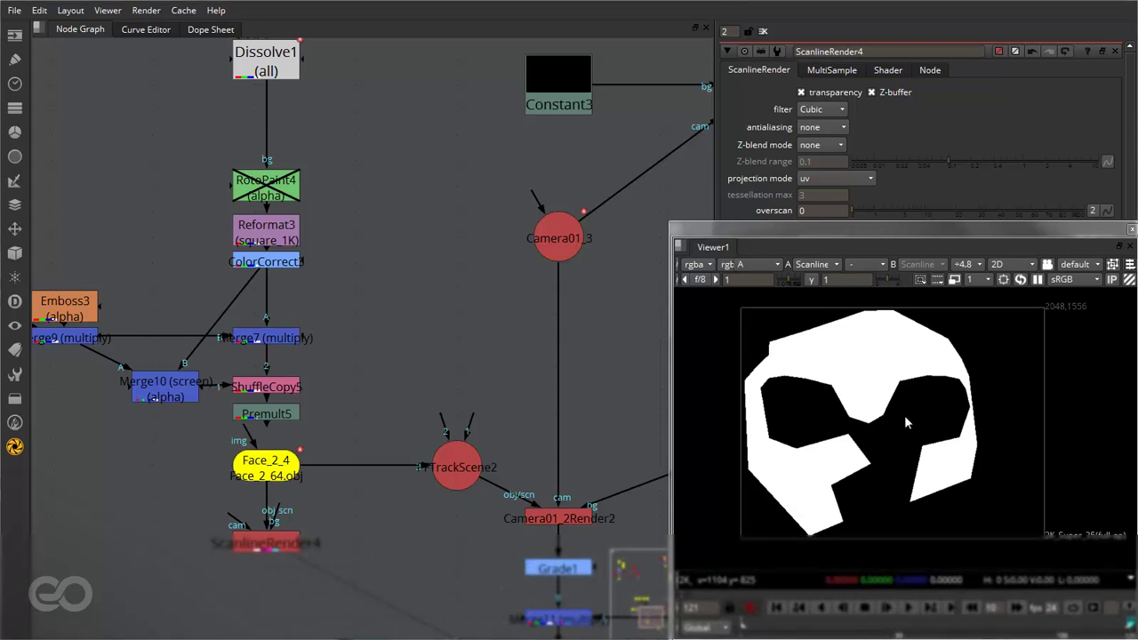
drag(248, 437, 265, 416)
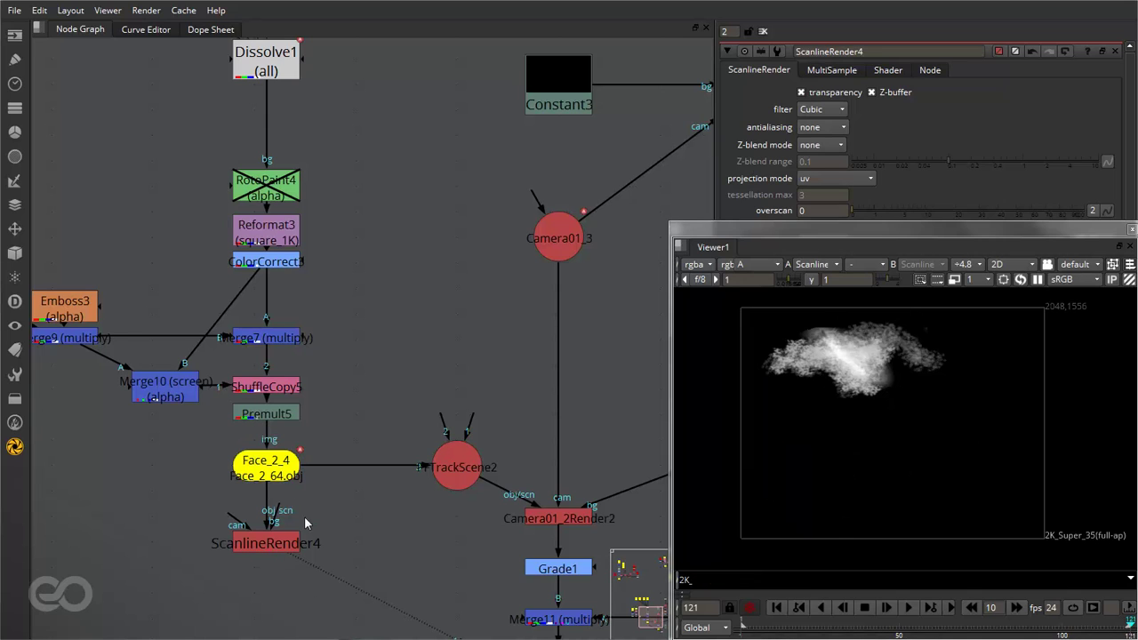
- Delete the ScanlineRender below Face_2_4 and view the Face_2_4 geometry on its own in 3D
click(263, 540)
key(Delete)
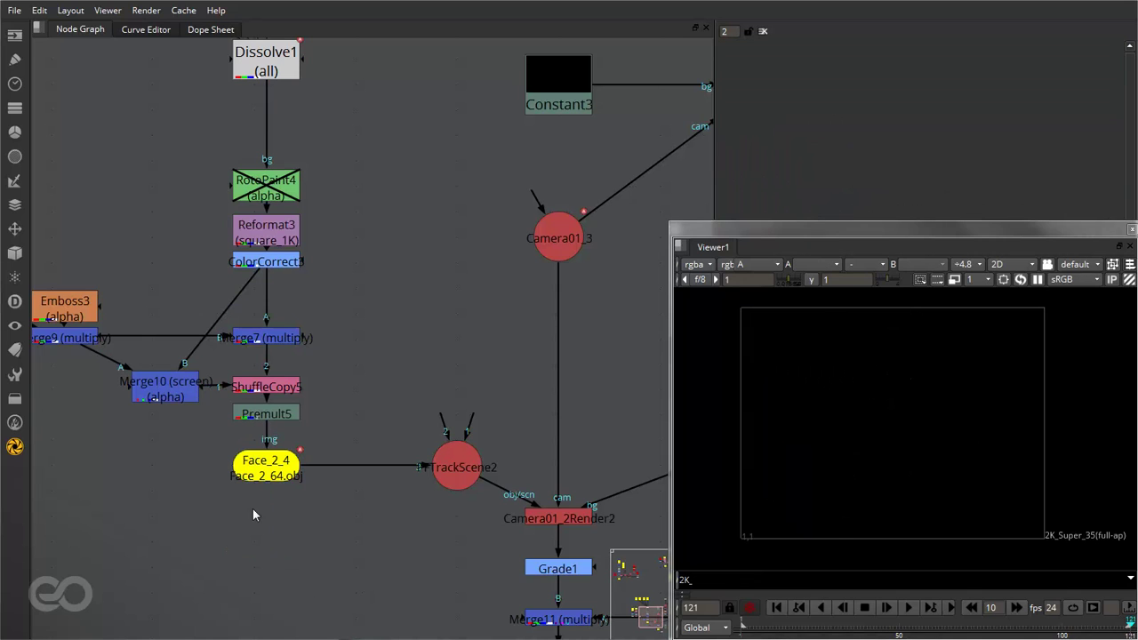
click(277, 475)
key(1)
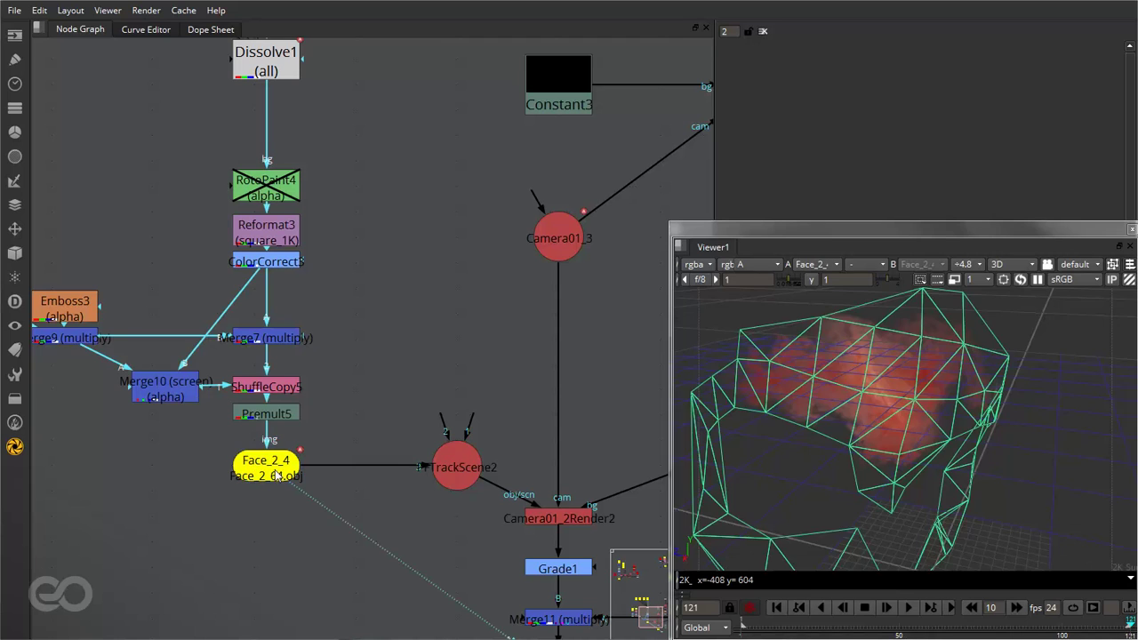
scroll(1003, 488, down, 10)
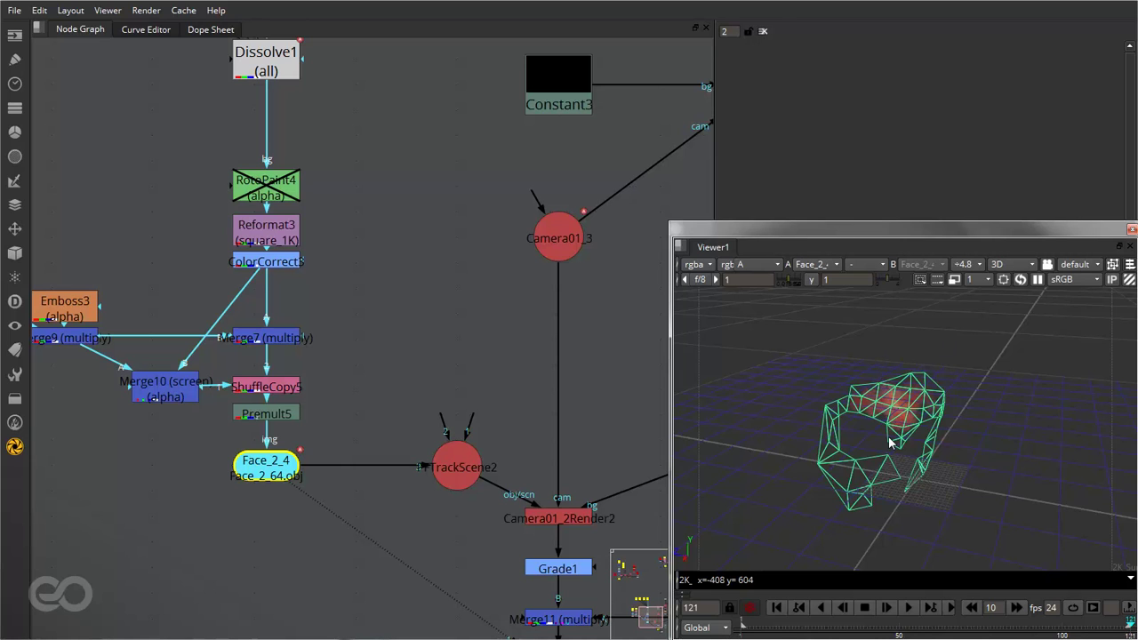
scroll(492, 531, down, 5)
scroll(343, 288, up, 5)
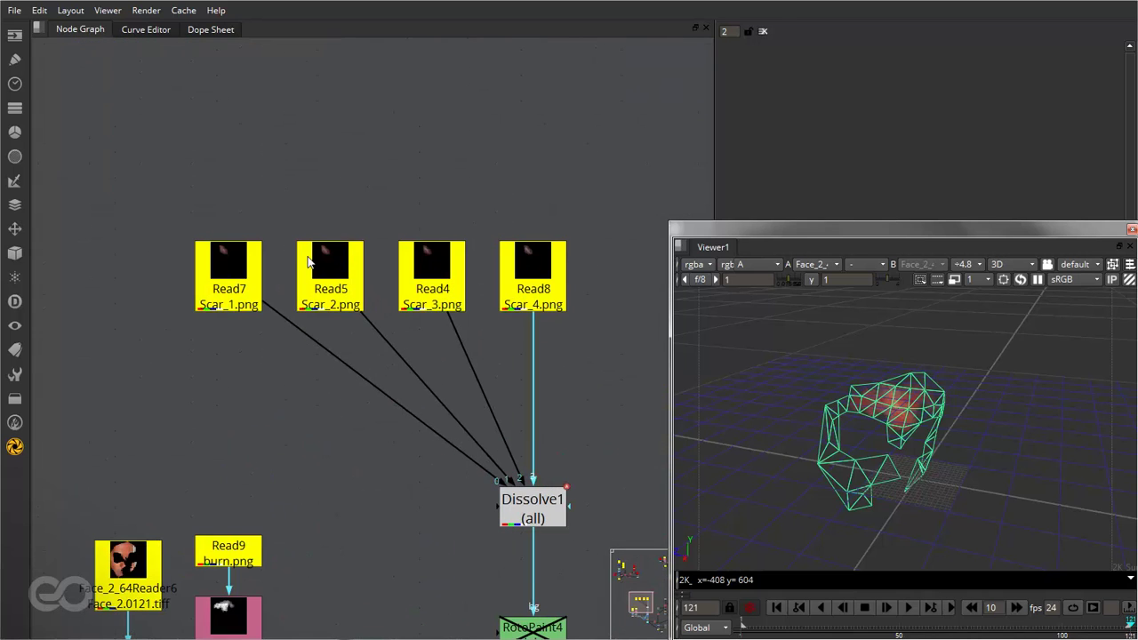
- Examine the four Scar image Read nodes feeding Dissolve1 and the texture branch that runs down to Face_2_4
scroll(336, 331, down, 2)
scroll(415, 397, up, 3)
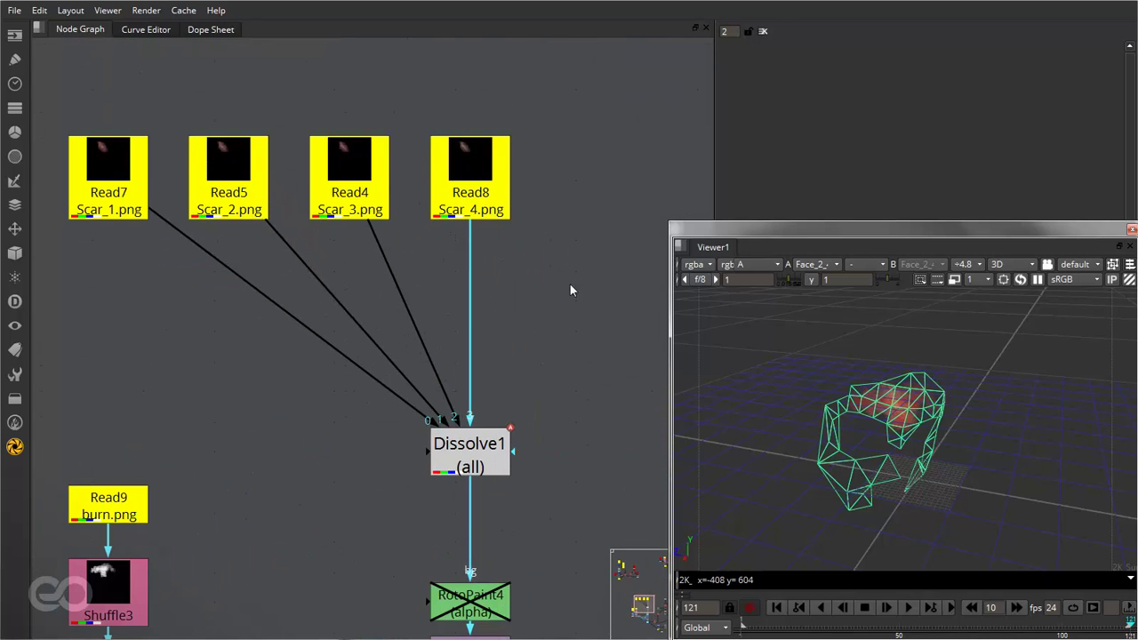
drag(59, 105, 551, 240)
click(534, 373)
click(453, 468)
click(517, 385)
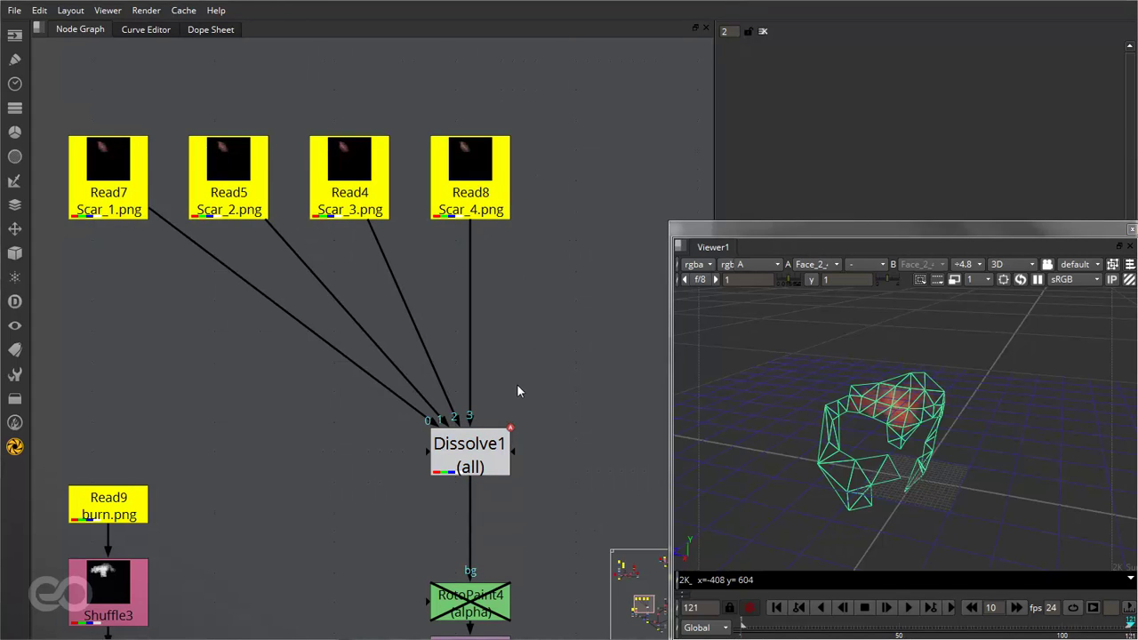
middle_drag(564, 461, 543, 110)
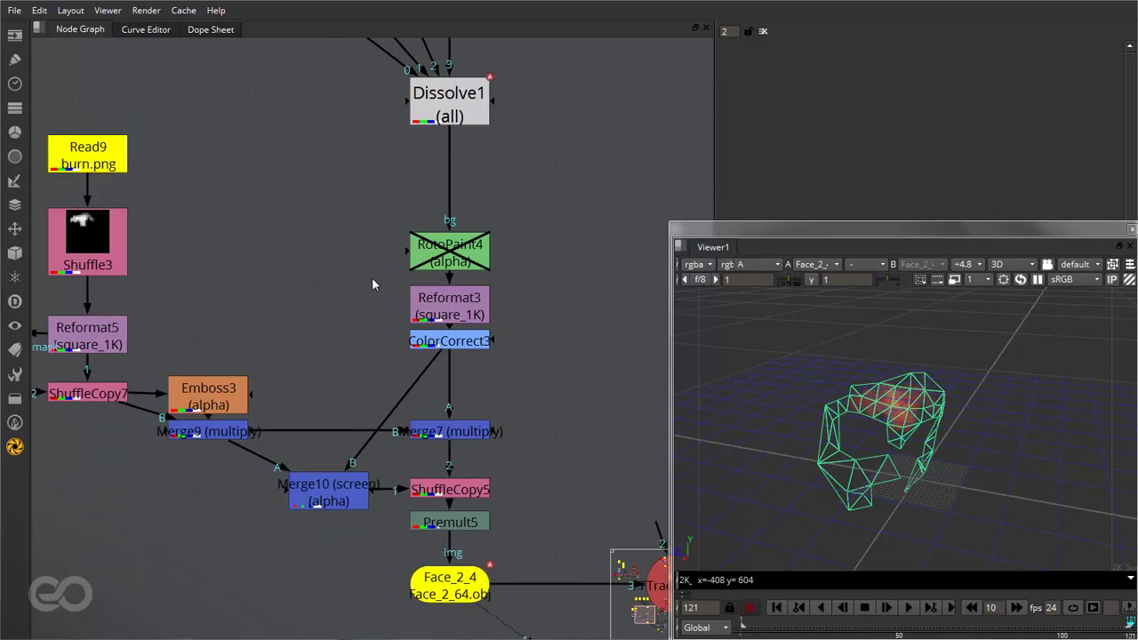
scroll(370, 347, down, 3)
middle_drag(419, 221, 420, 302)
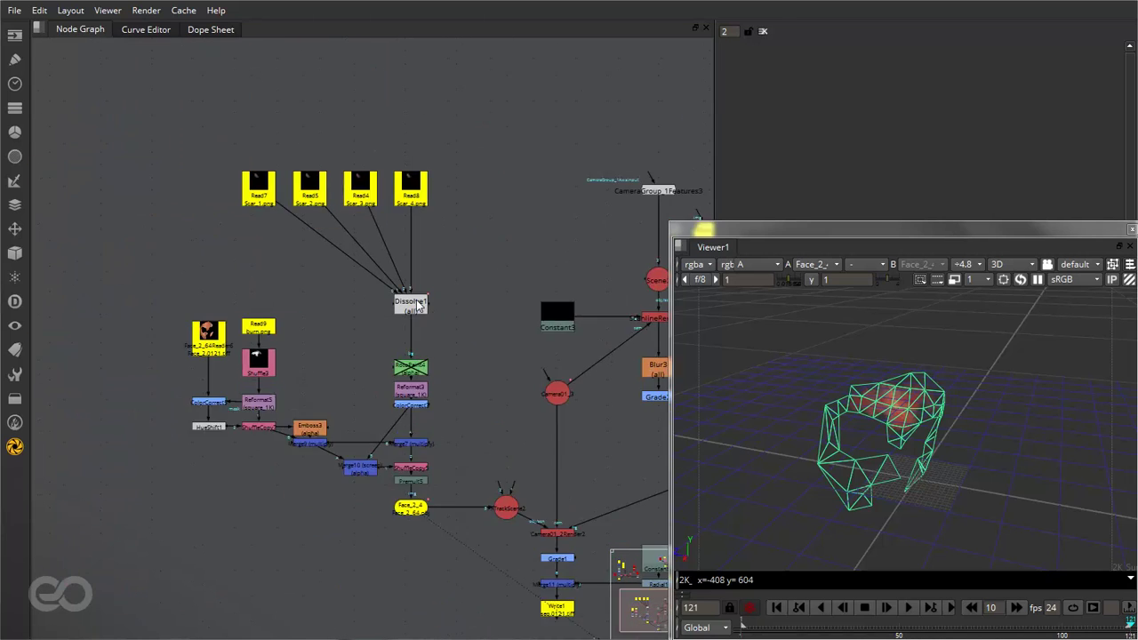
scroll(421, 307, up, 2)
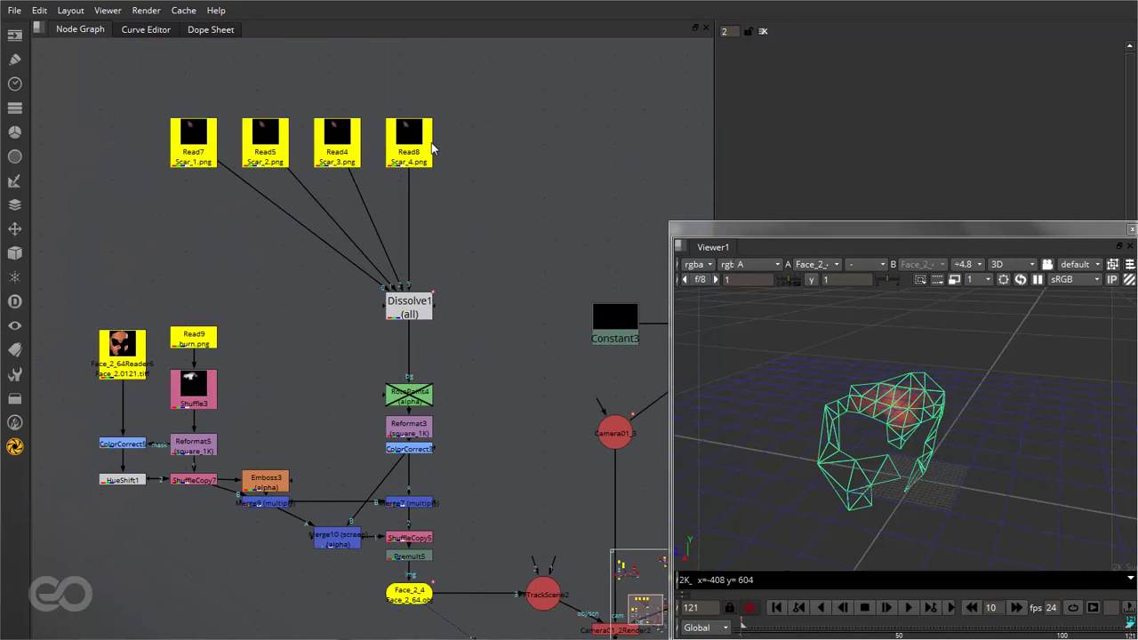
- View Camera01_2Render2's colour output in 2D and examine the scar on the forehead up close
click(761, 430)
scroll(91, 197, down, 3)
scroll(364, 436, up, 1)
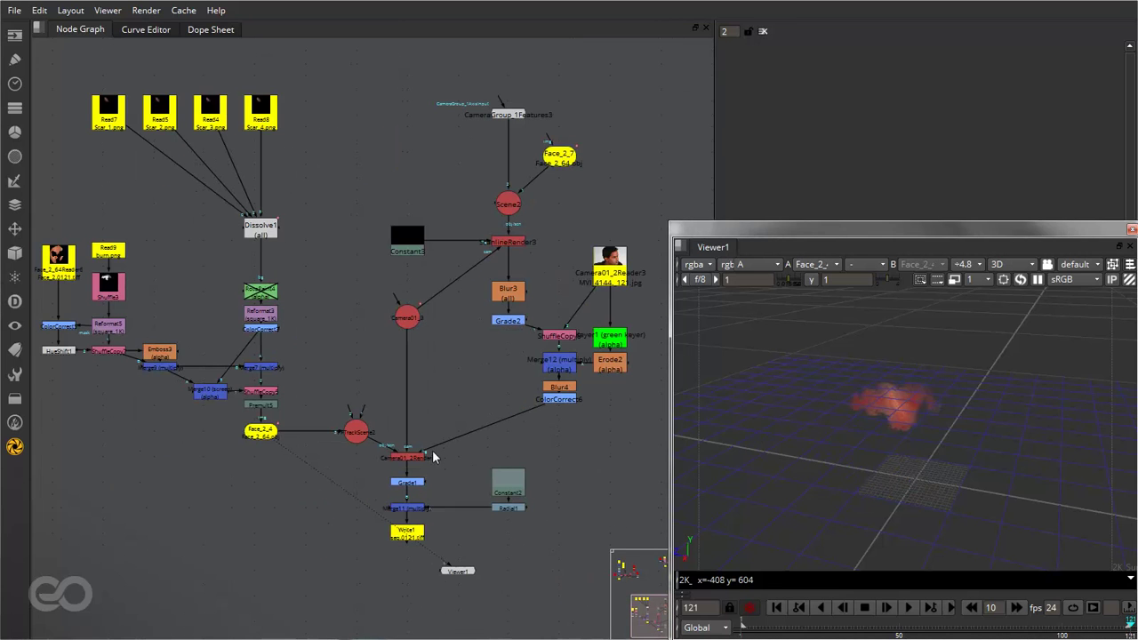
click(418, 460)
key(1)
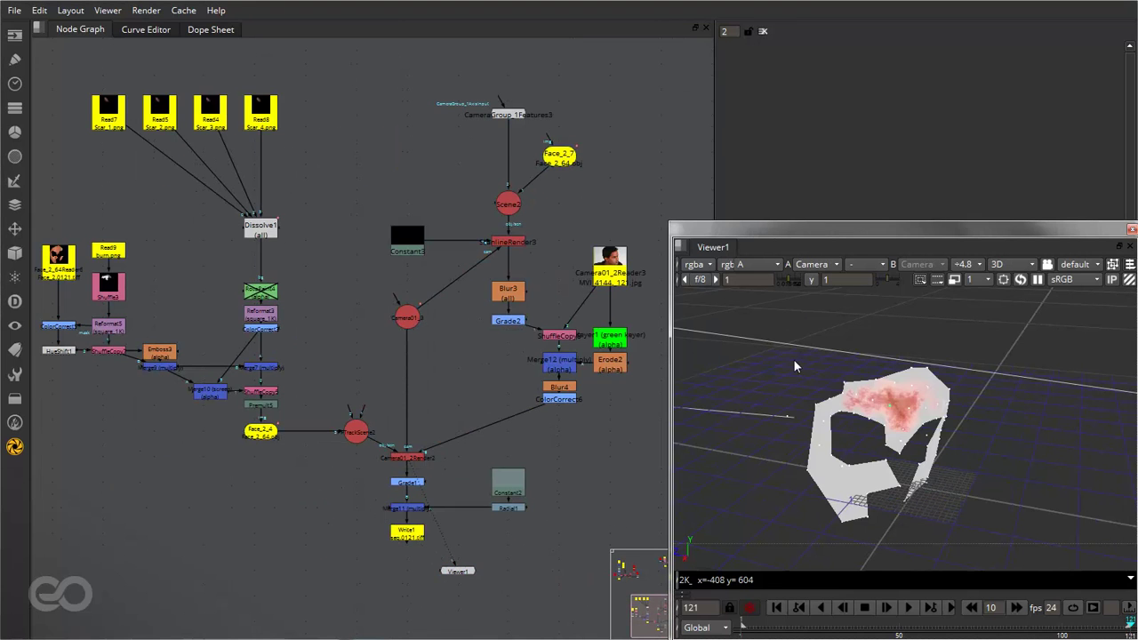
key(Tab)
key(a)
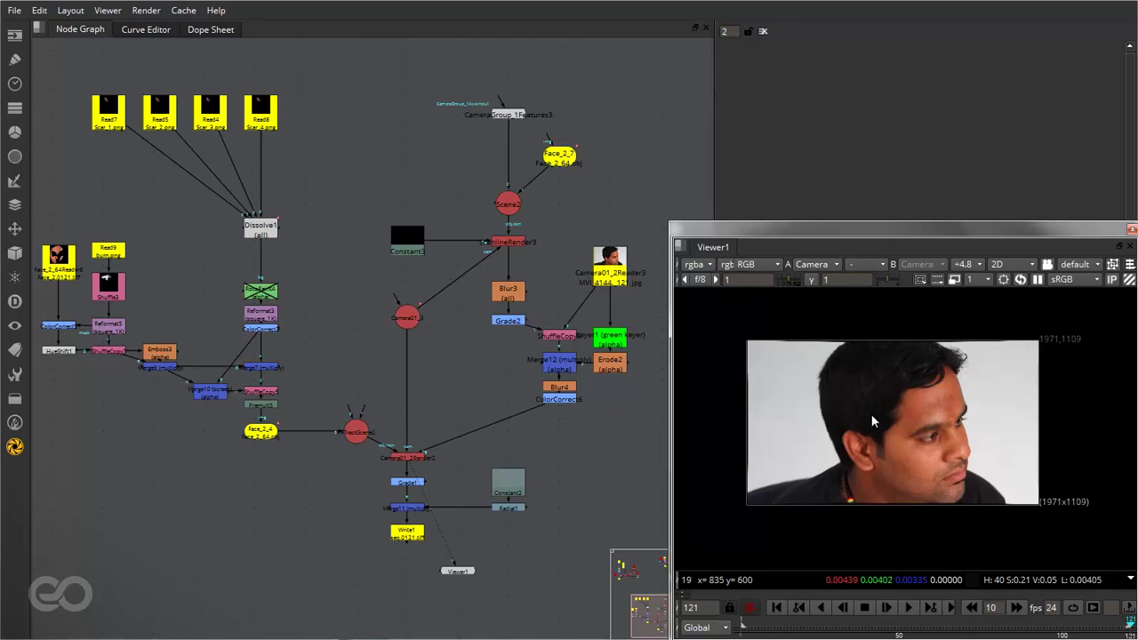
scroll(964, 415, up, 3)
scroll(933, 444, up, 3)
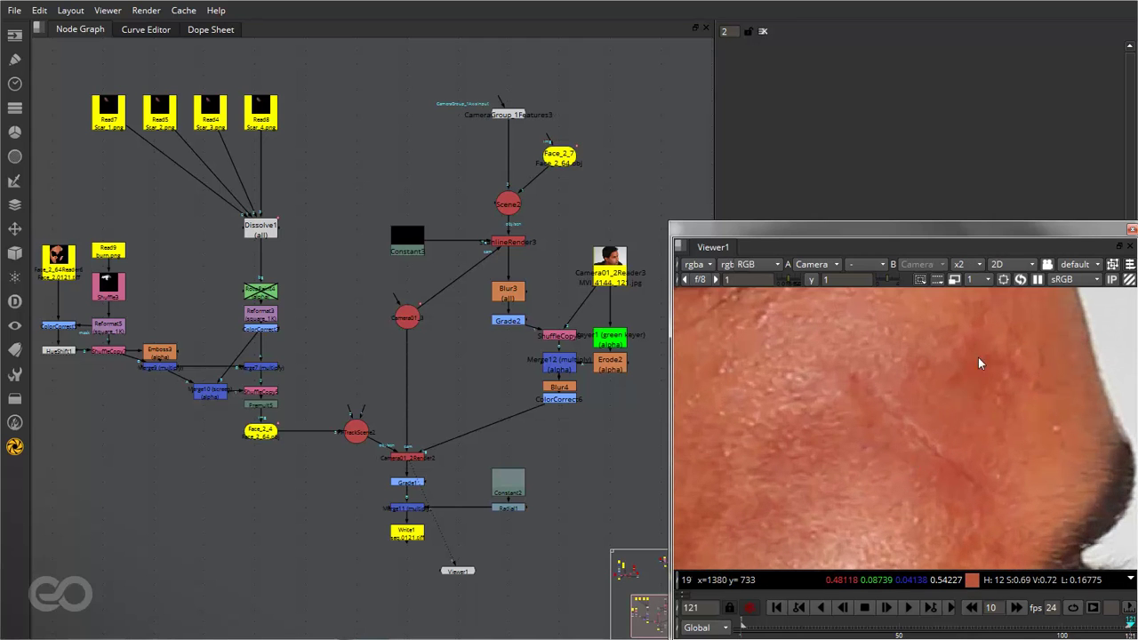
scroll(992, 353, down, 3)
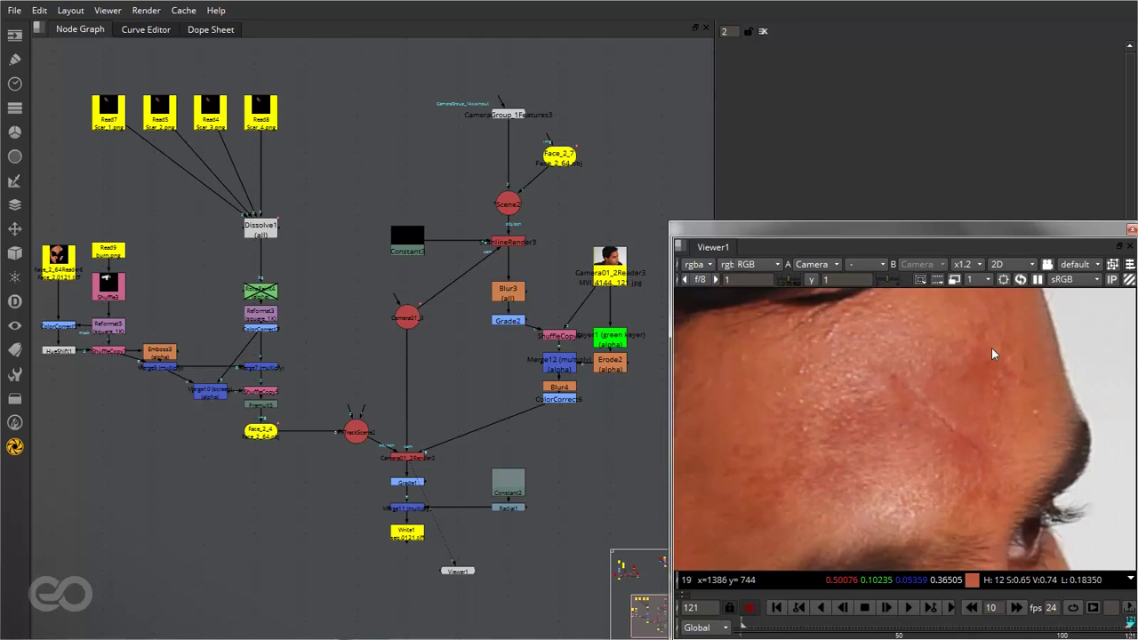
scroll(395, 397, down, 3)
- View the outputs of ShuffleCopy7, Merge9 and Premult5 in turn to examine how the burn and scar texture builds up
scroll(395, 396, up, 5)
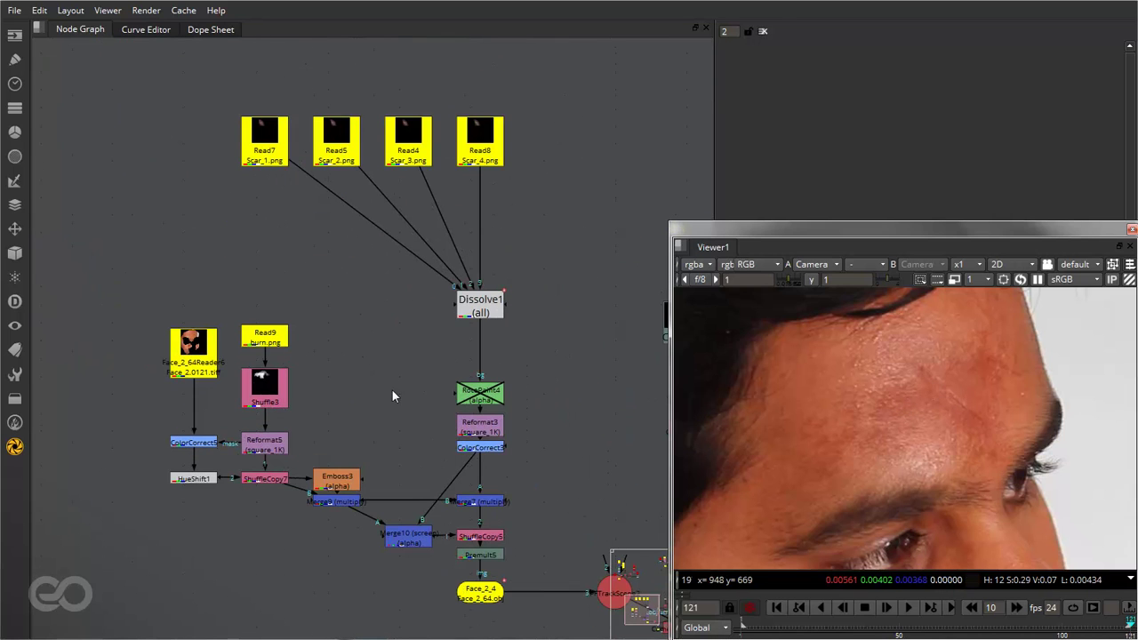
scroll(443, 353, down, 3)
scroll(444, 440, up, 5)
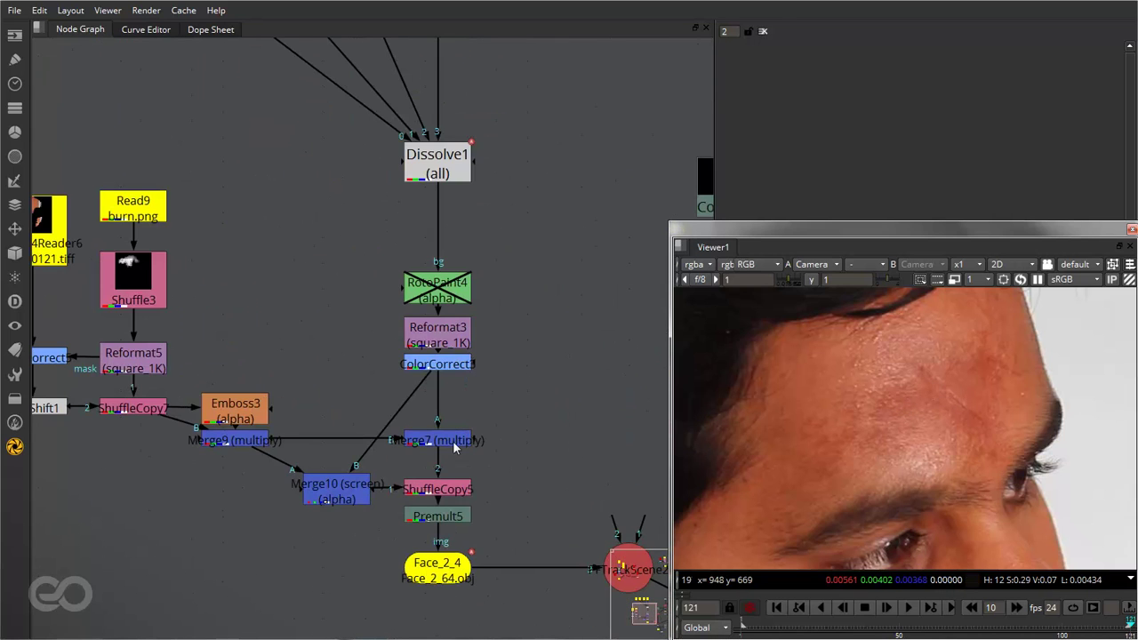
scroll(473, 441, down, 2)
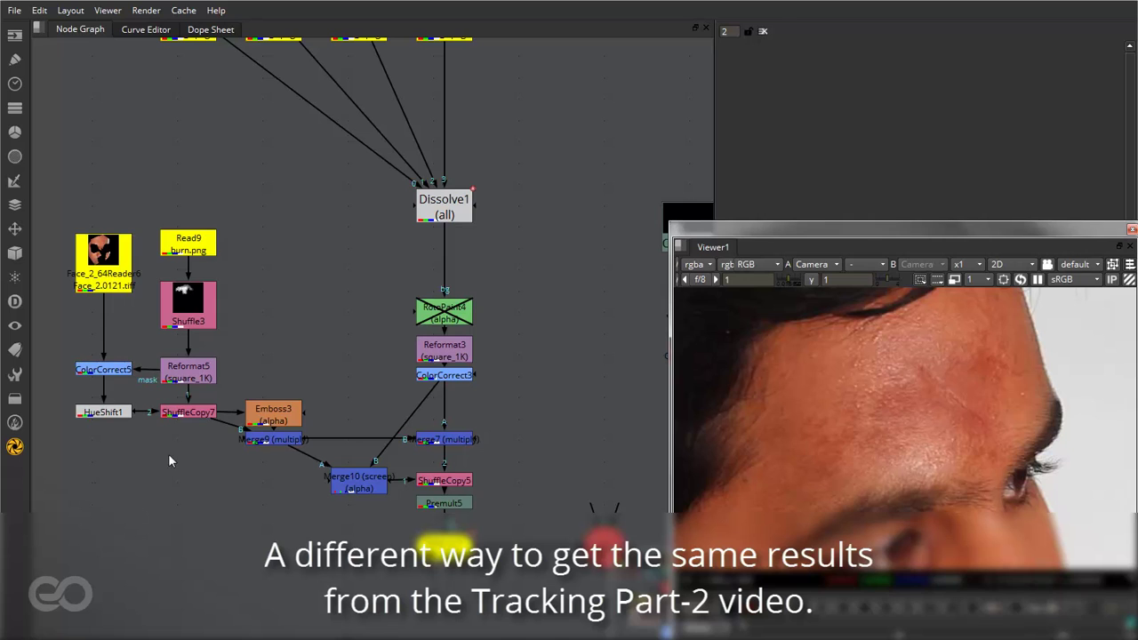
click(187, 412)
key(1)
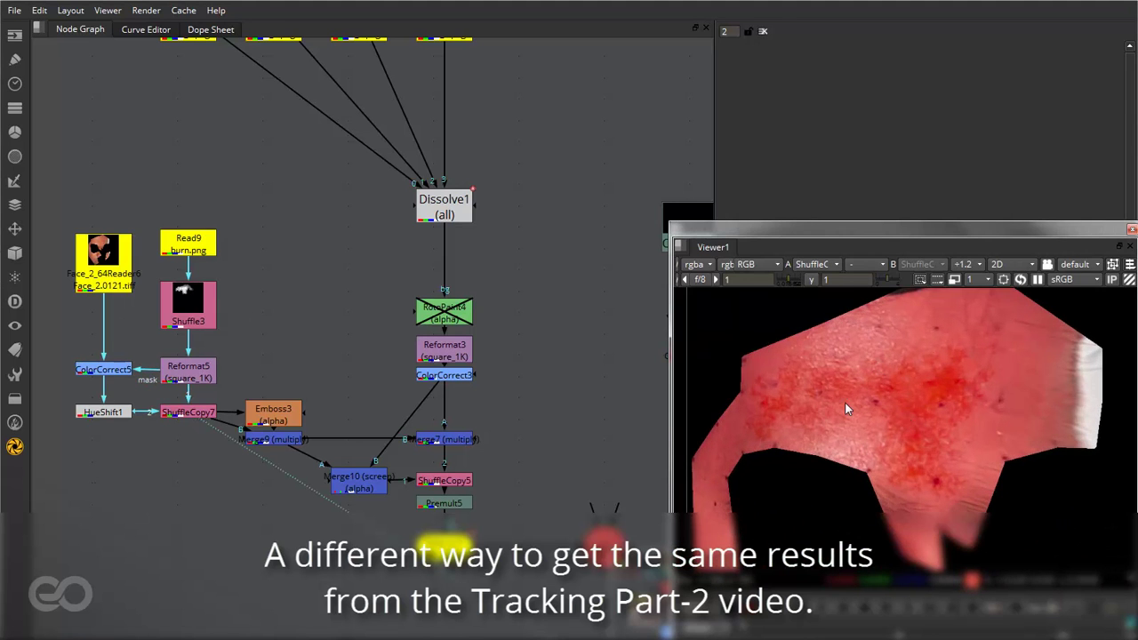
click(265, 438)
key(1)
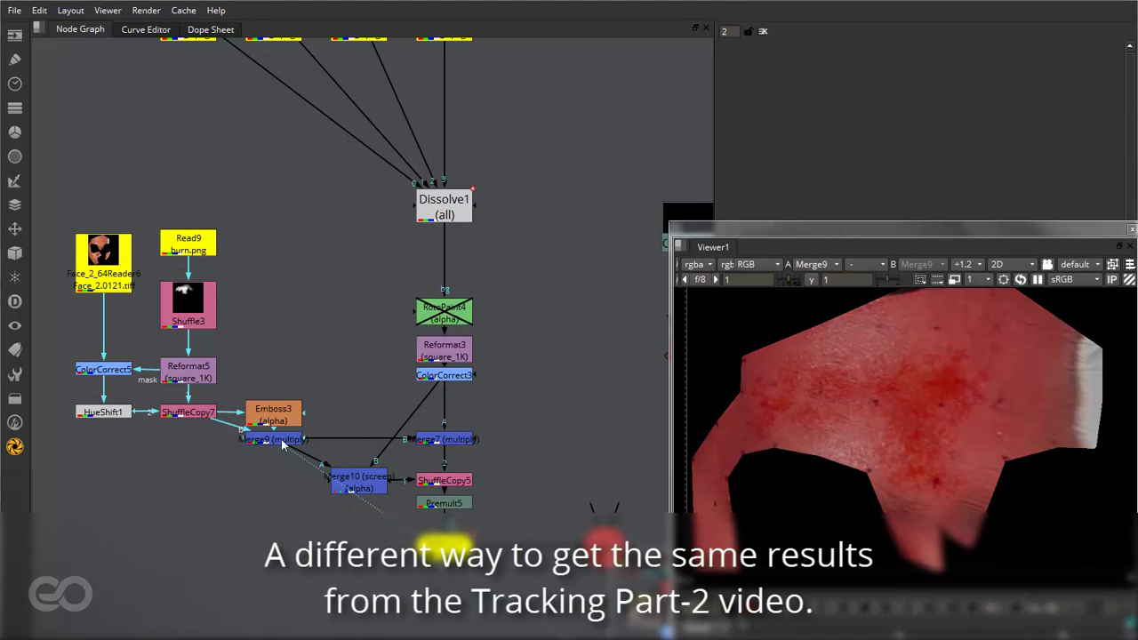
click(461, 504)
key(1)
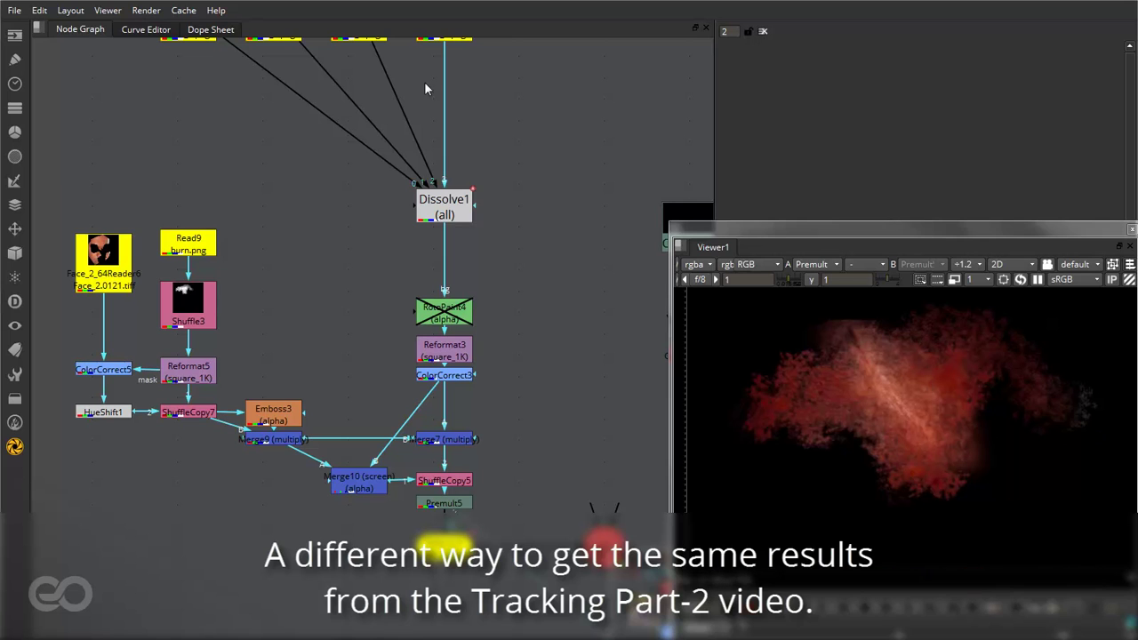
- View Camera01_2Render2 with its background taken directly from Camera01_2Reader3, examine the face markers, and reconnect the background to ColorCorrect6
scroll(76, 492, down, 3)
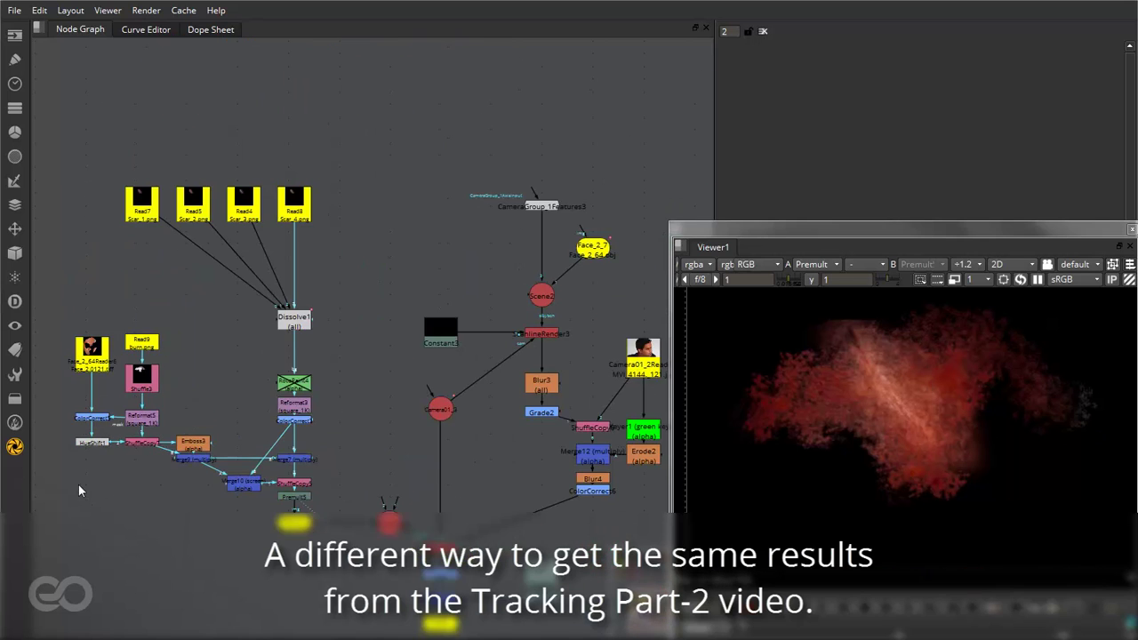
drag(329, 506, 279, 534)
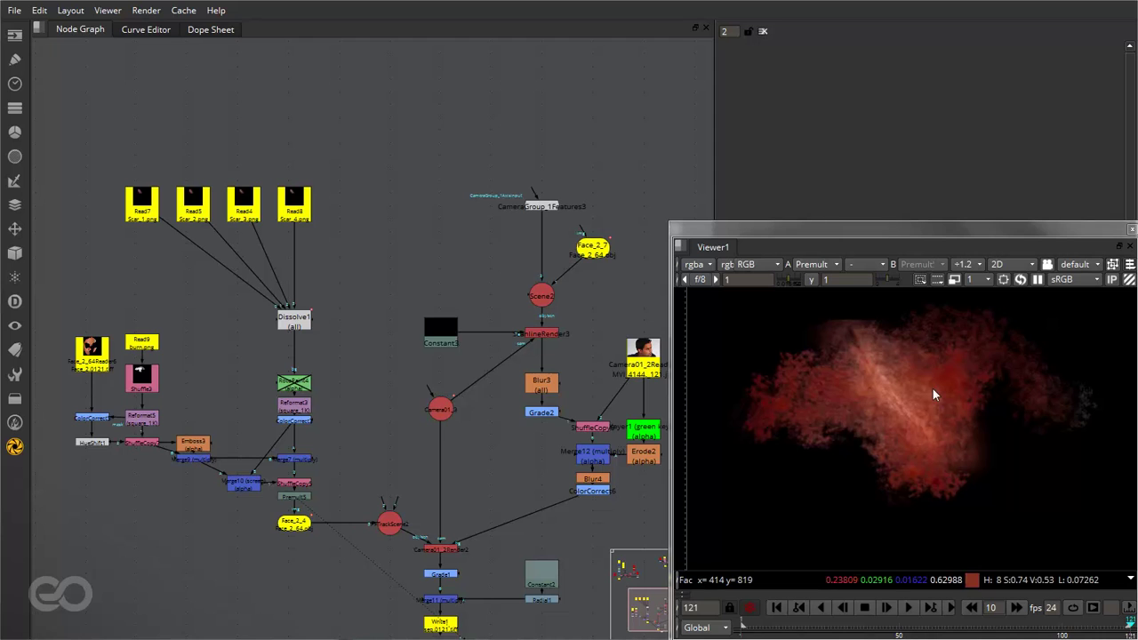
scroll(161, 398, down, 3)
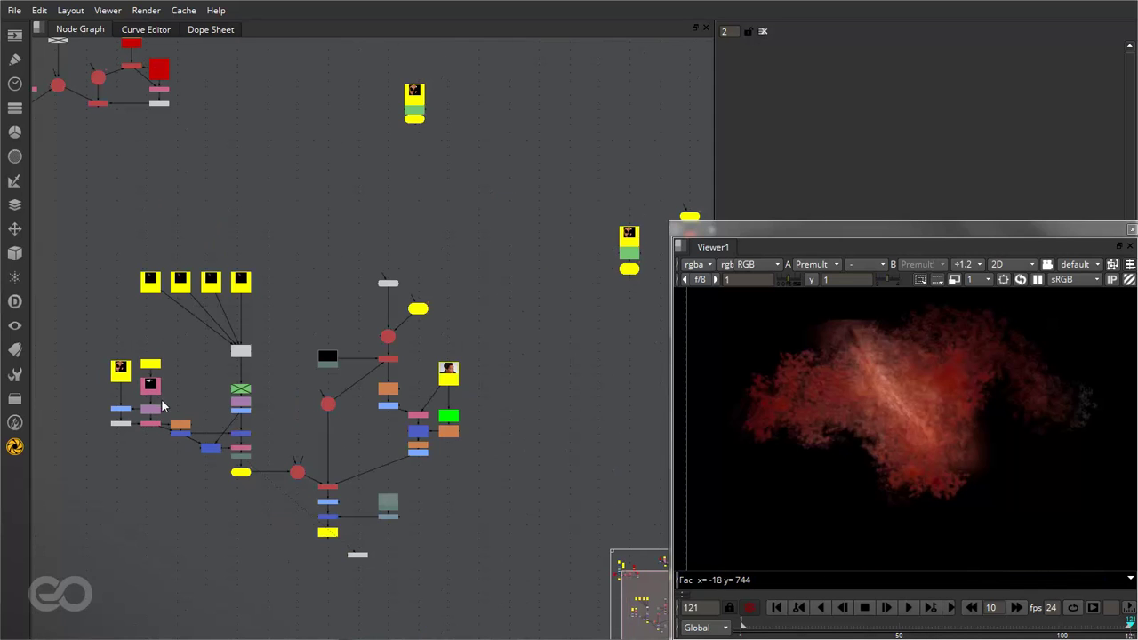
key(1)
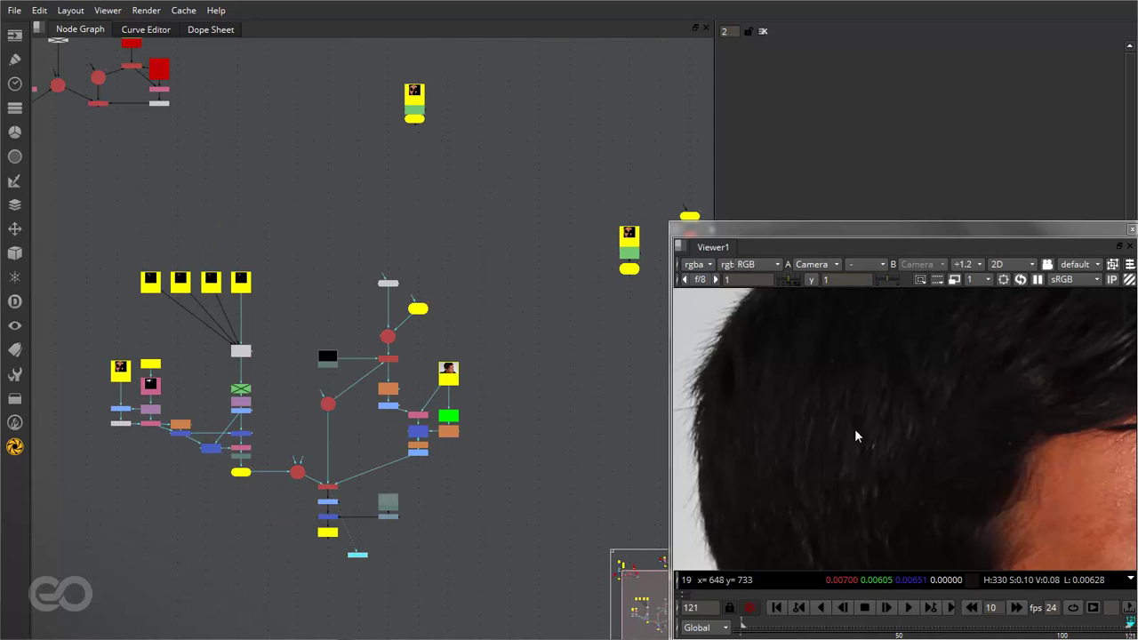
drag(348, 481, 418, 427)
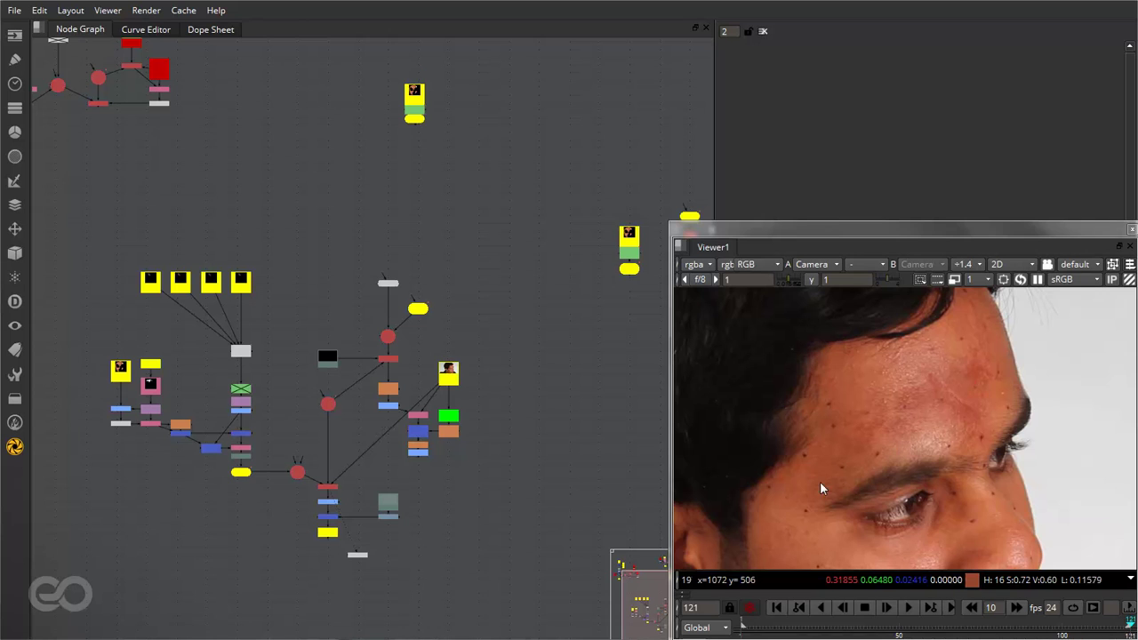
scroll(883, 442, down, 2)
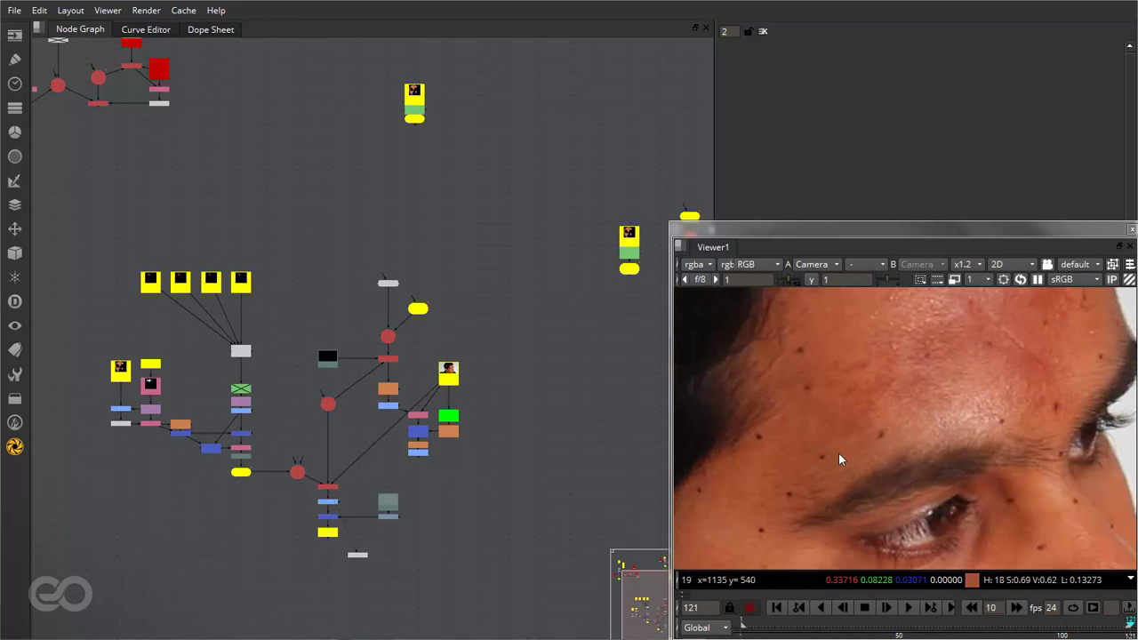
scroll(428, 395, up, 4)
drag(434, 373, 399, 530)
scroll(363, 451, up, 2)
scroll(363, 450, down, 2)
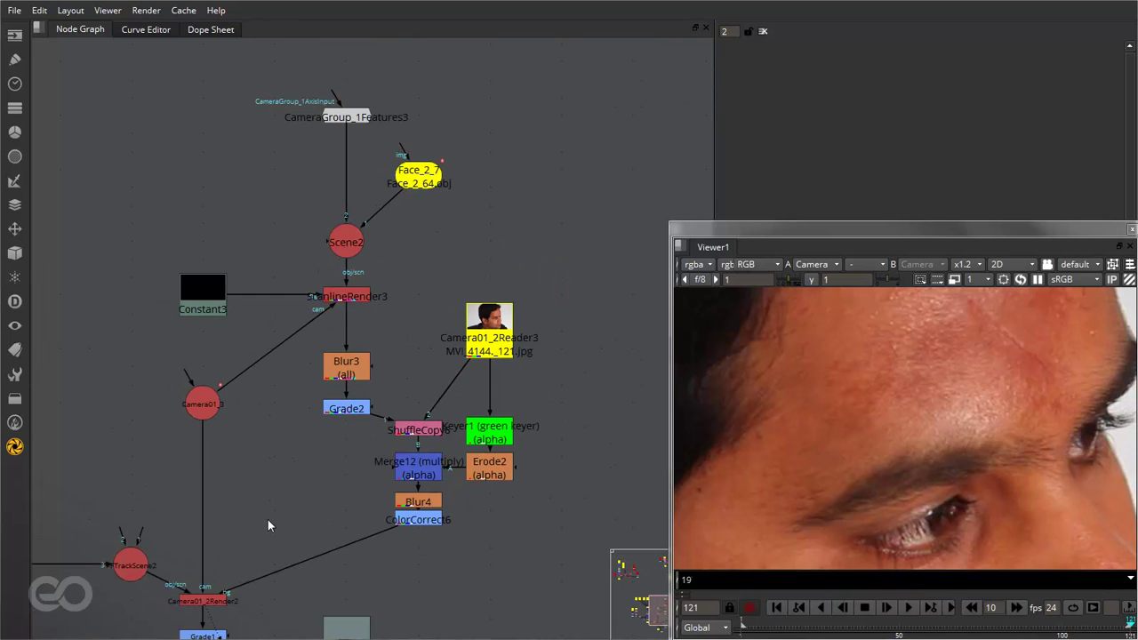
- View ScanlineRender3's output framed in the viewer and examine the rendered tracker dots
scroll(367, 262, up, 1)
click(330, 305)
key(1)
key(f)
scroll(995, 435, up, 5)
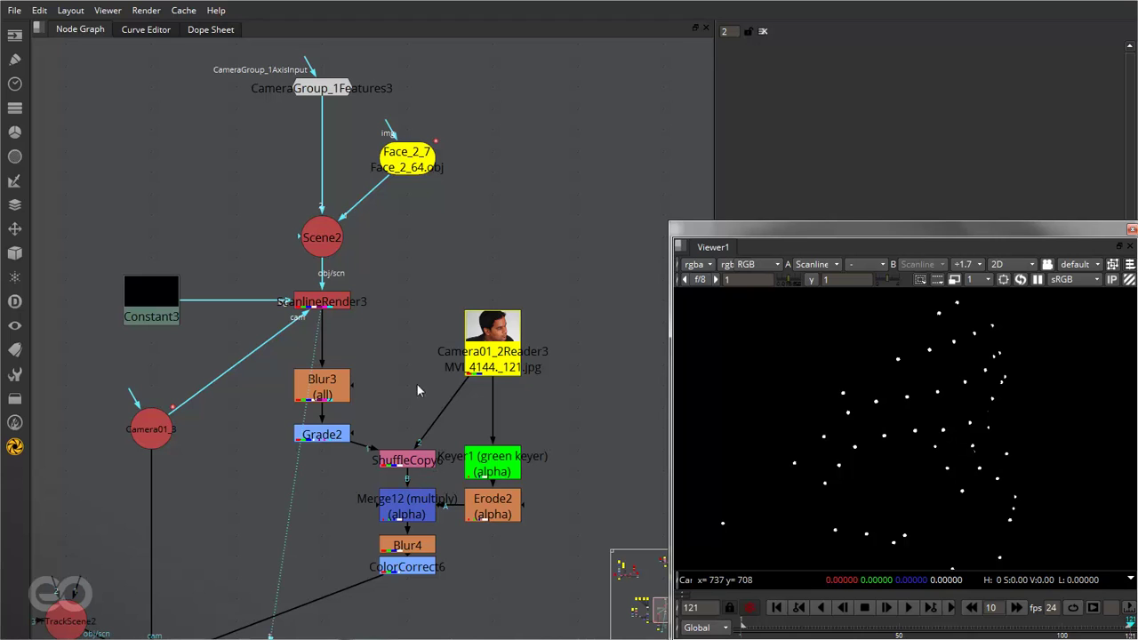
- View the outputs of Blur3, ShuffleCopy6 and Blur4 in turn to examine how the markers are removed from the face
click(328, 391)
key(1)
click(424, 462)
key(1)
click(411, 545)
key(1)
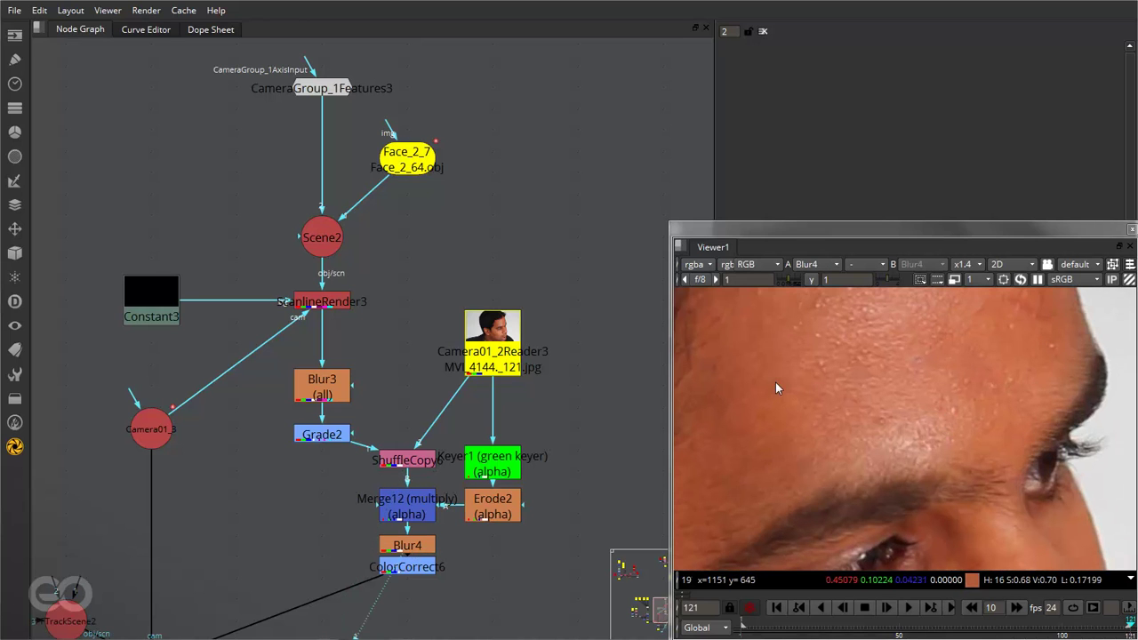
scroll(813, 417, down, 2)
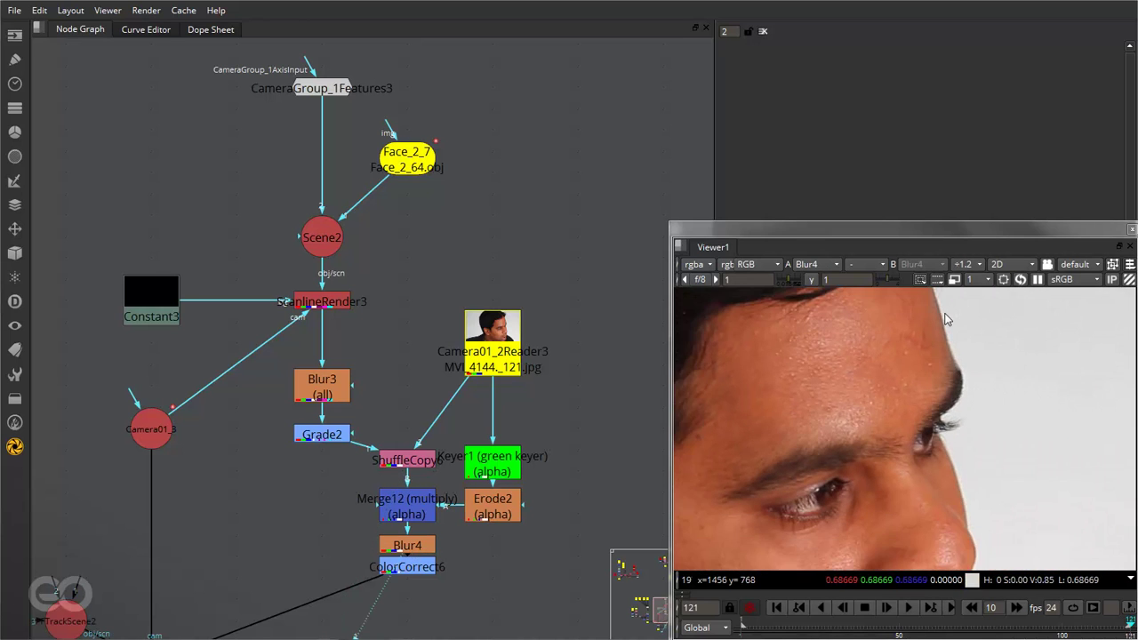
- Disable and re-enable Merge12 while viewing Blur4 to compare its effect along the edge of the forehead
scroll(946, 318, up, 2)
click(413, 505)
key(d)
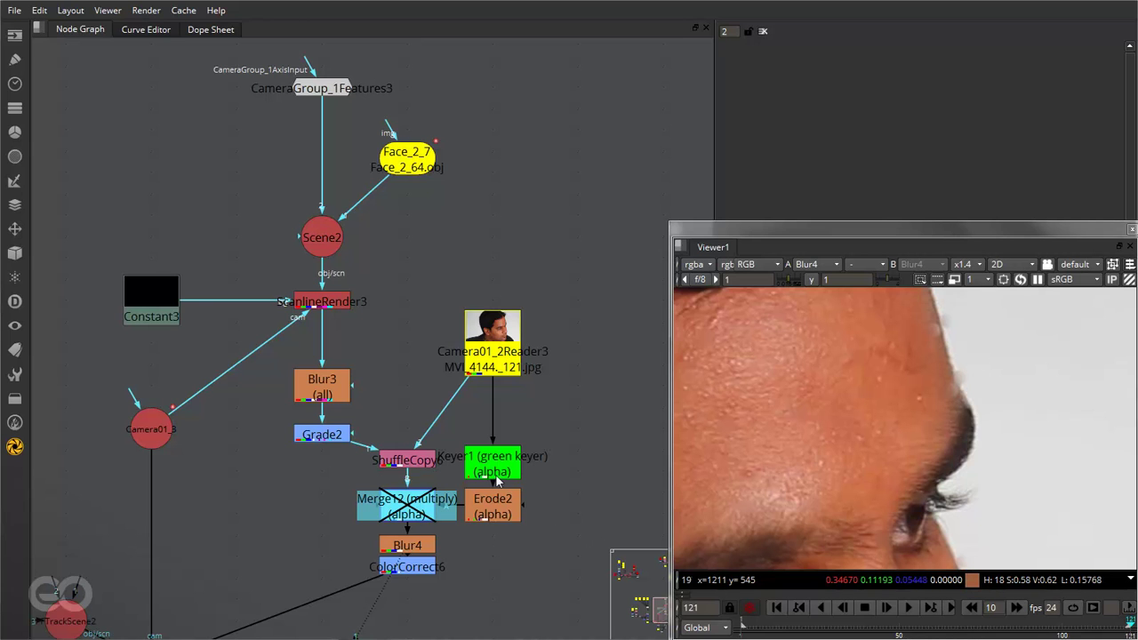
scroll(509, 534, up, 4)
key(d)
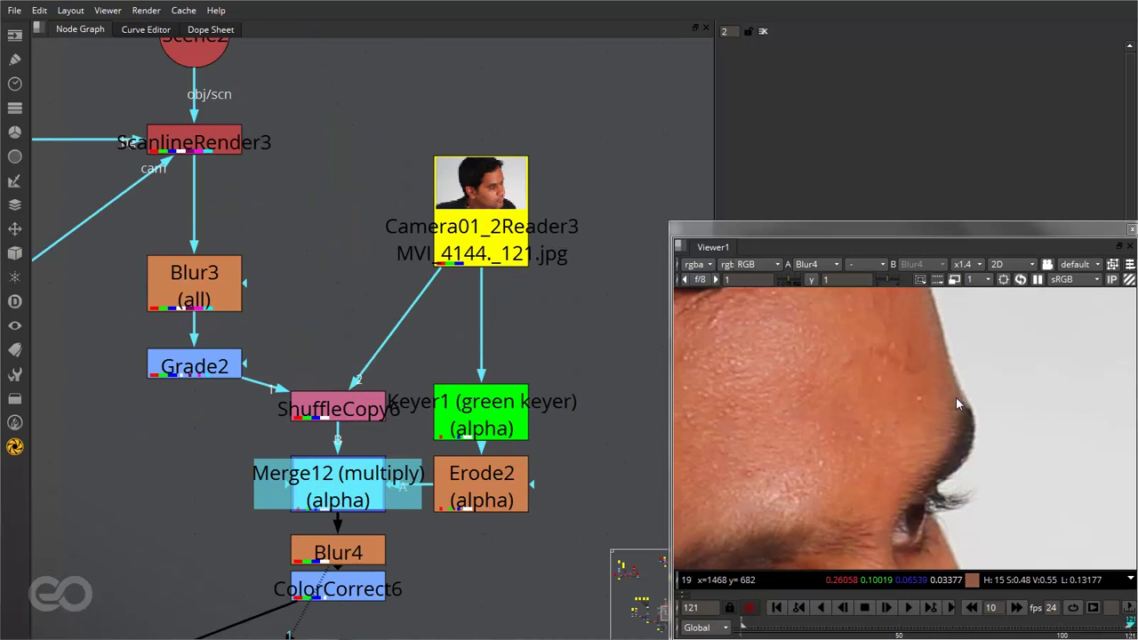
- View ColorCorrect6's output and examine the corrected forehead up close and in the full frame
scroll(498, 200, down, 4)
scroll(441, 374, up, 3)
click(465, 347)
key(1)
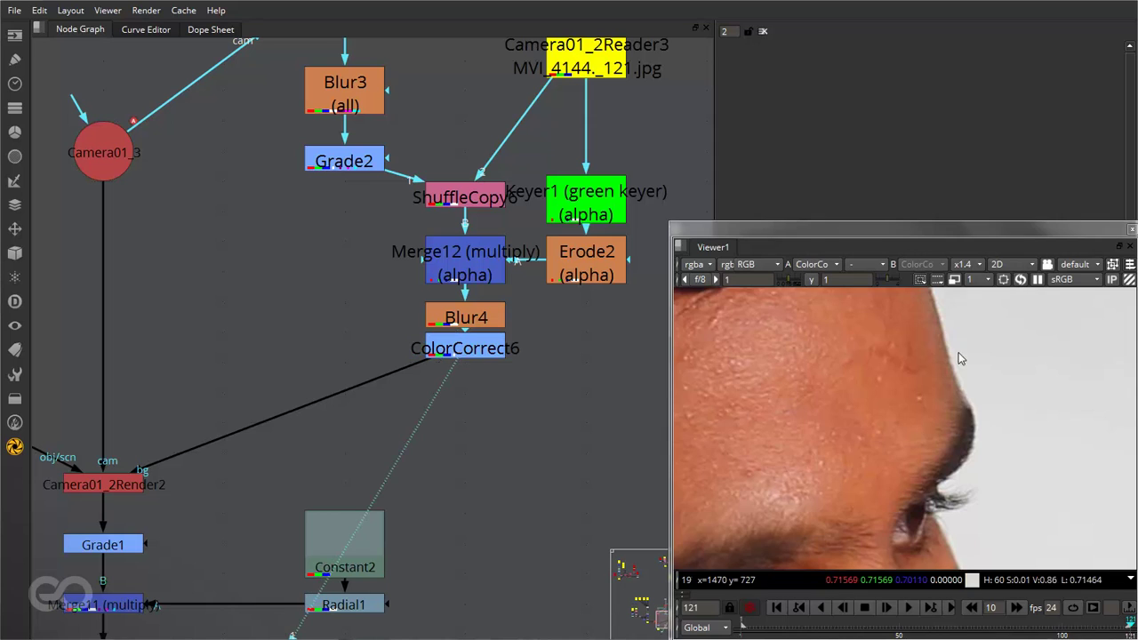
scroll(958, 358, down, 4)
scroll(890, 415, up, 2)
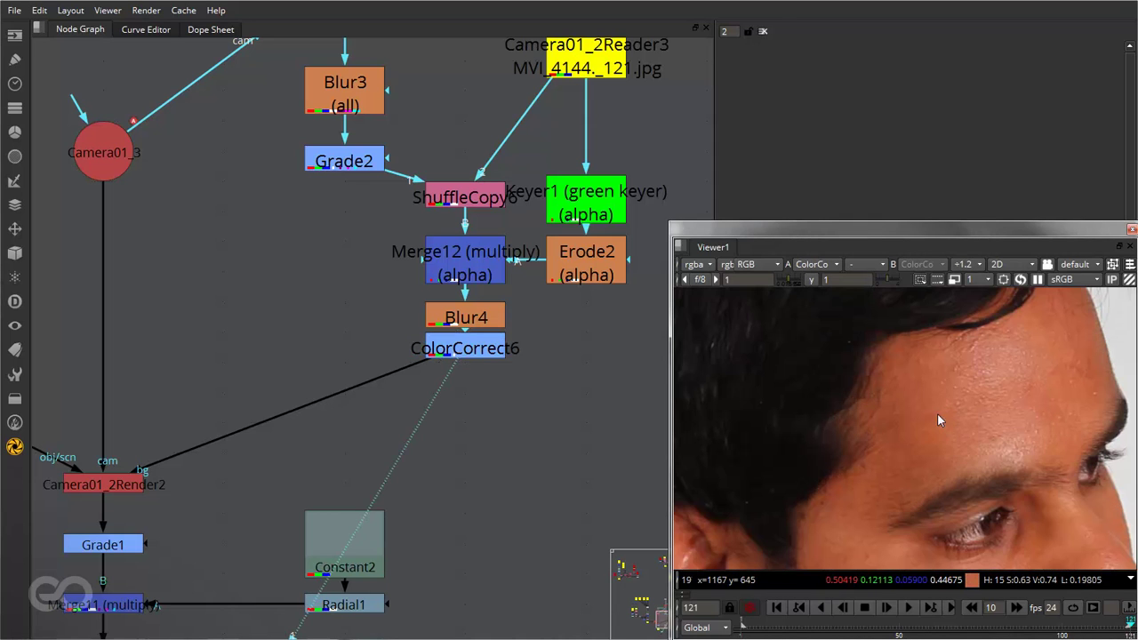
scroll(919, 418, up, 1)
key(f)
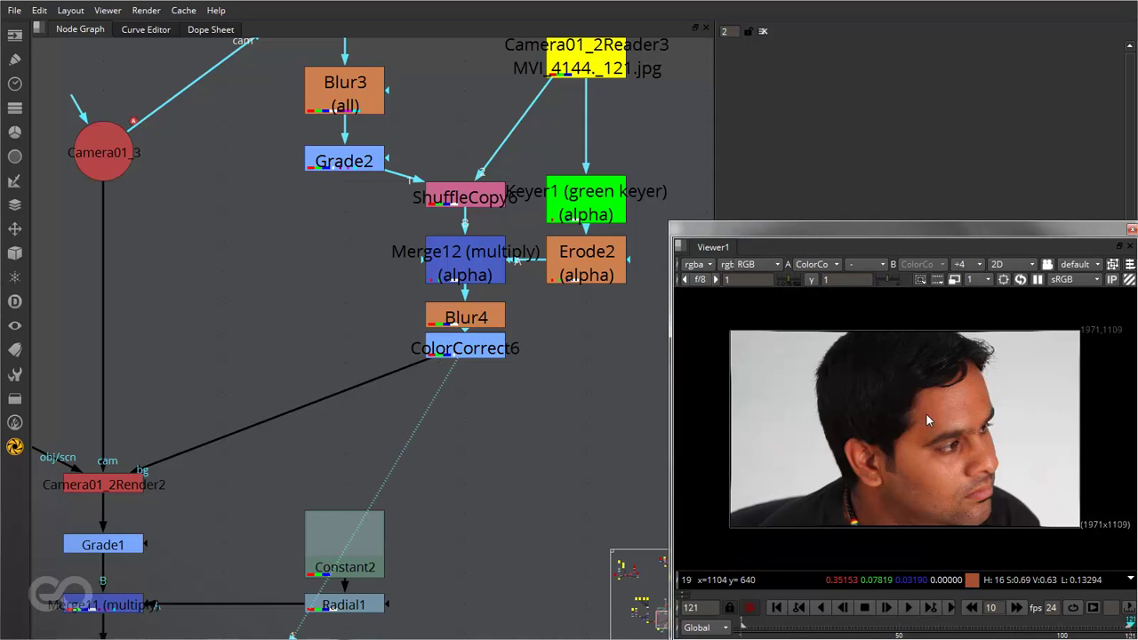
- View Camera01_2Render2's output and examine the forehead scar up close at frame 73
scroll(351, 464, down, 4)
scroll(240, 458, up, 4)
click(213, 449)
key(1)
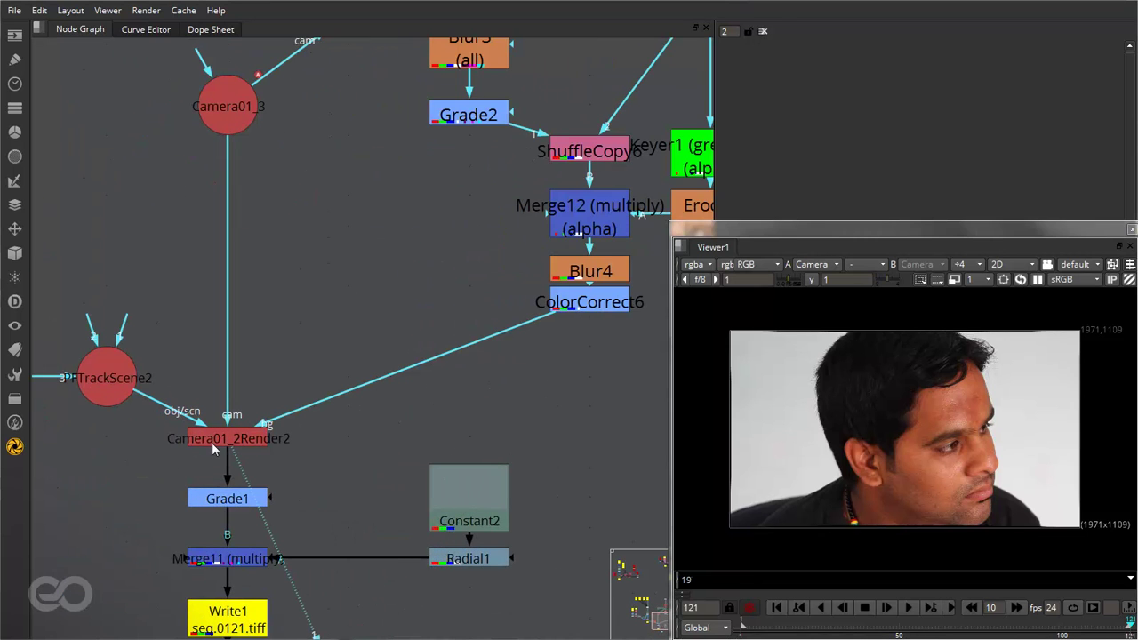
scroll(991, 464, up, 8)
drag(934, 625, 974, 625)
- View the outputs of Grade1, Merge11 and Write1 in turn with the full frame fitted to examine the final grading and vignette
middle_drag(260, 548, 279, 446)
scroll(279, 445, up, 1)
click(262, 400)
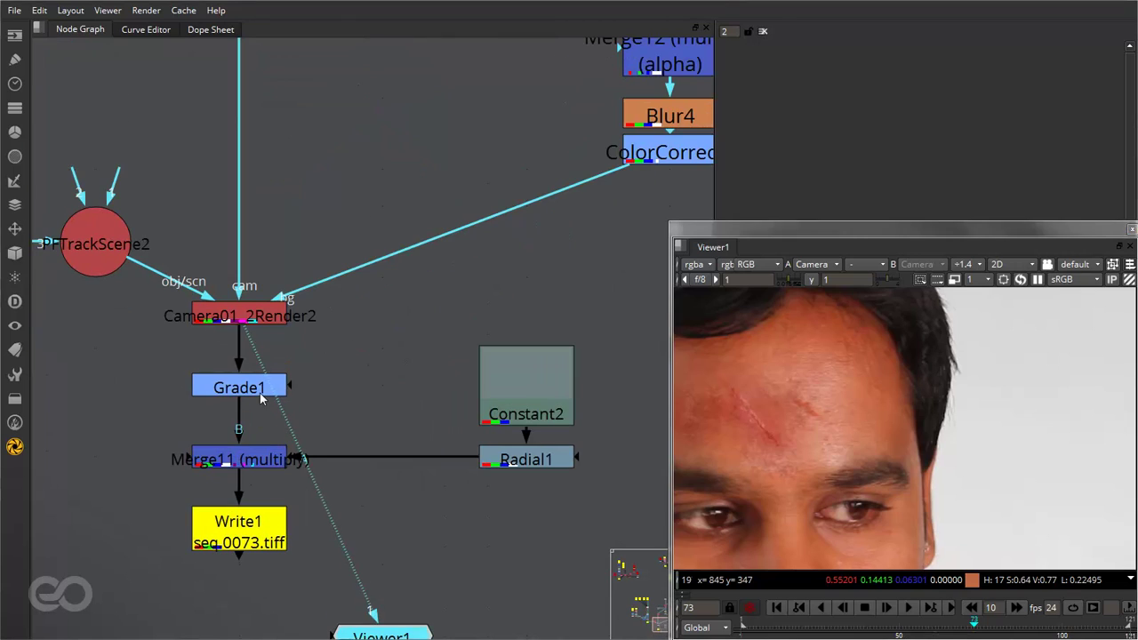
key(1)
key(f)
click(226, 467)
key(1)
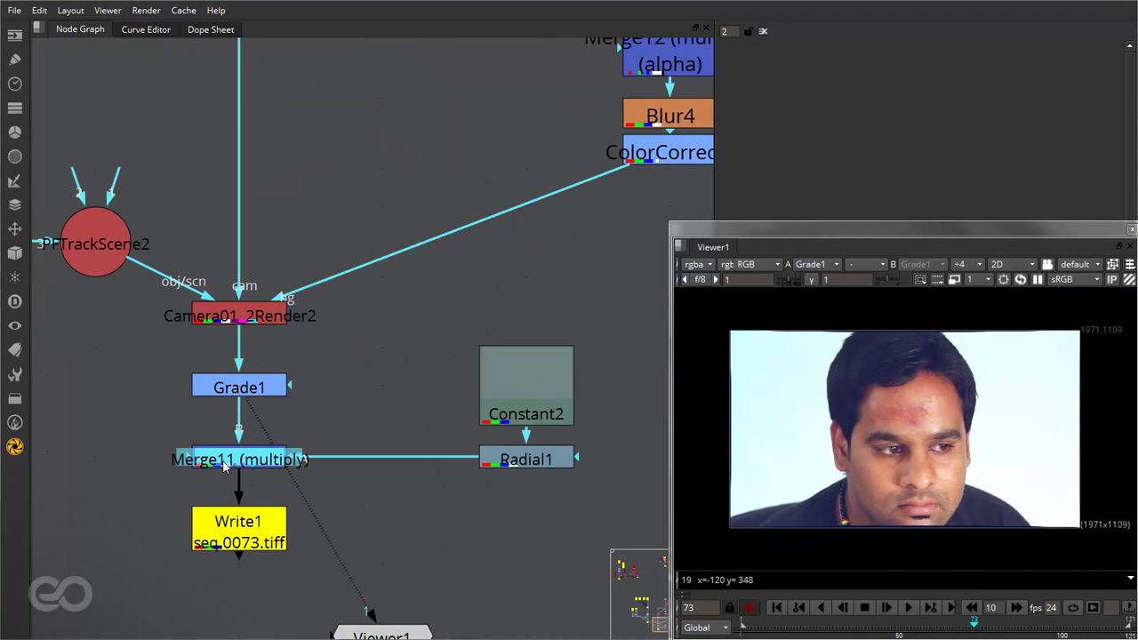
click(225, 543)
key(1)
click(432, 541)
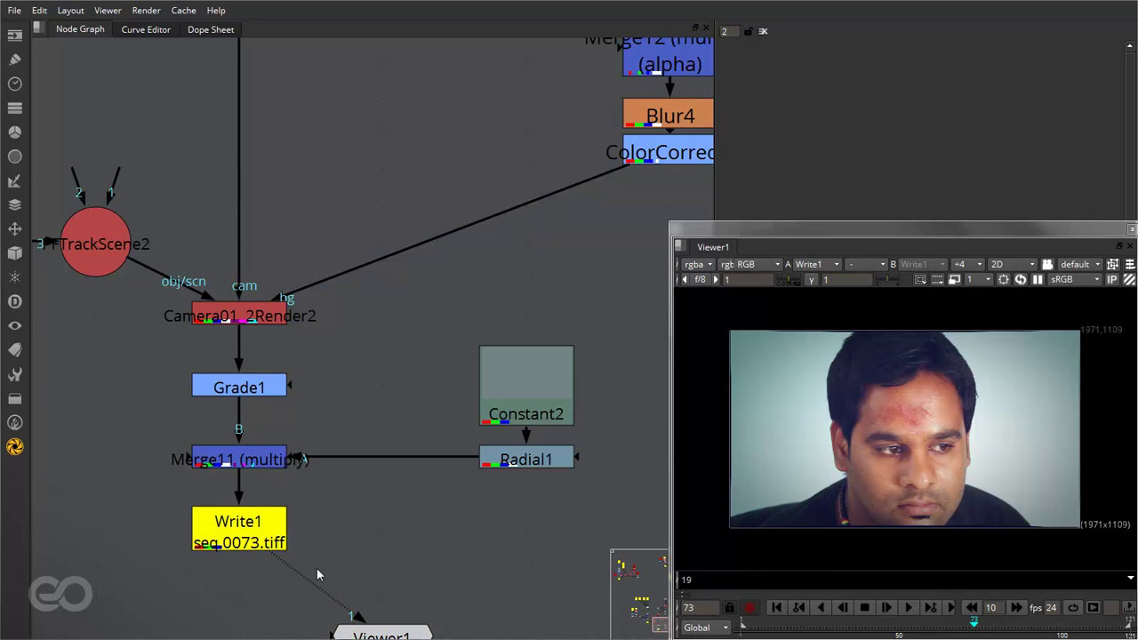
- Examine the overall node graph layout, from all the separate node groups to the complete scar comp ending in Write1
scroll(317, 569, down, 5)
scroll(468, 570, down, 2)
scroll(154, 602, up, 2)
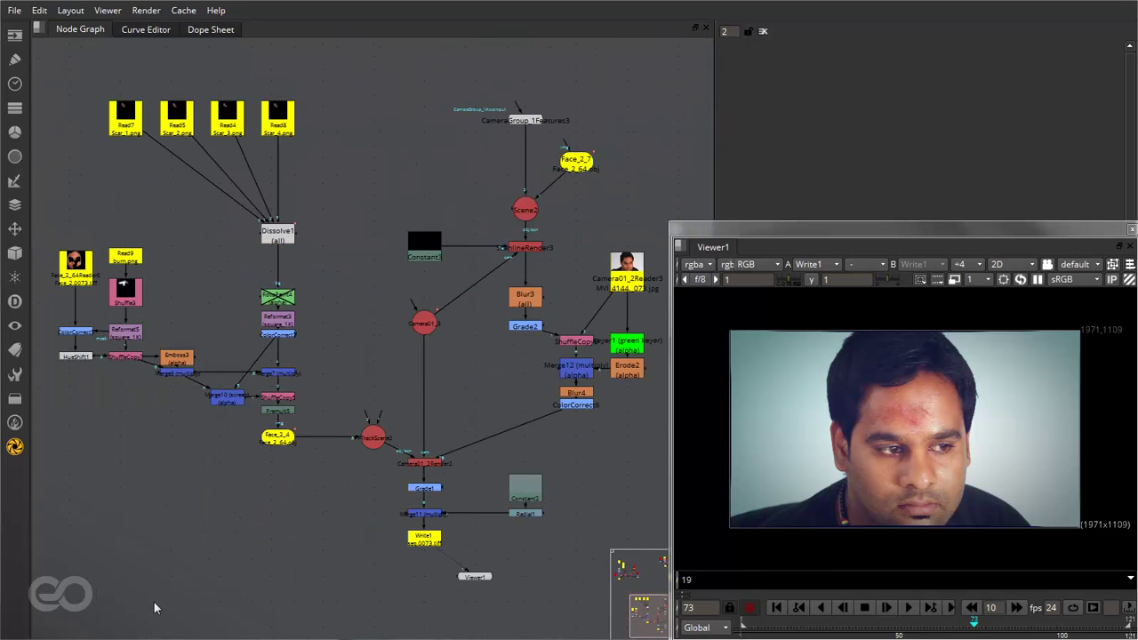
scroll(168, 594, down, 5)
drag(34, 236, 524, 412)
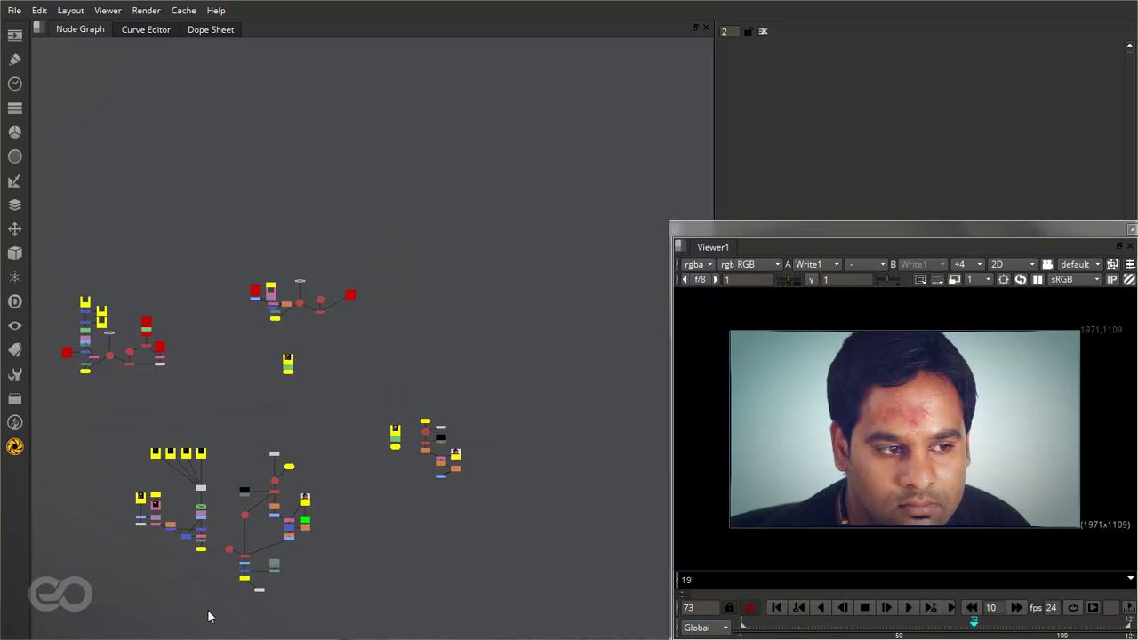
scroll(160, 625, up, 5)
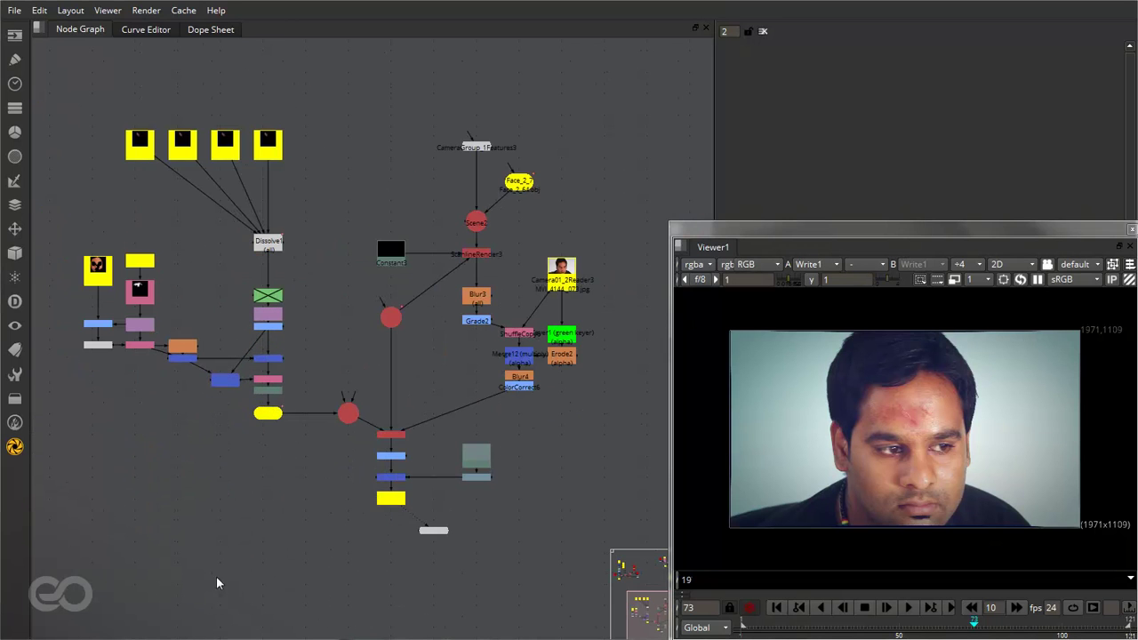
scroll(163, 463, up, 2)
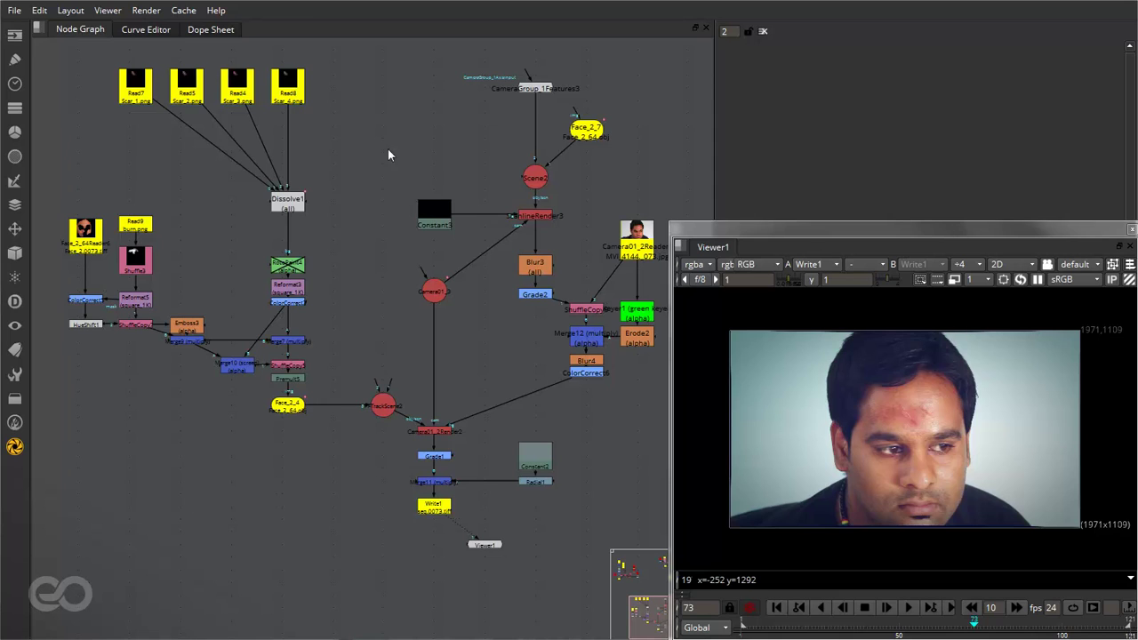